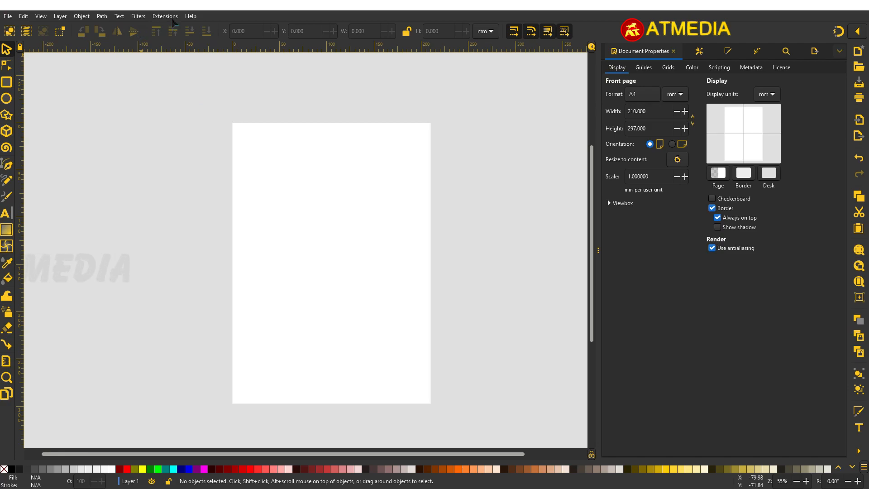
Create regular guides on the A4 page with the Guides creator, using a custom preset of 2 columns and 2 rows.
click(171, 17)
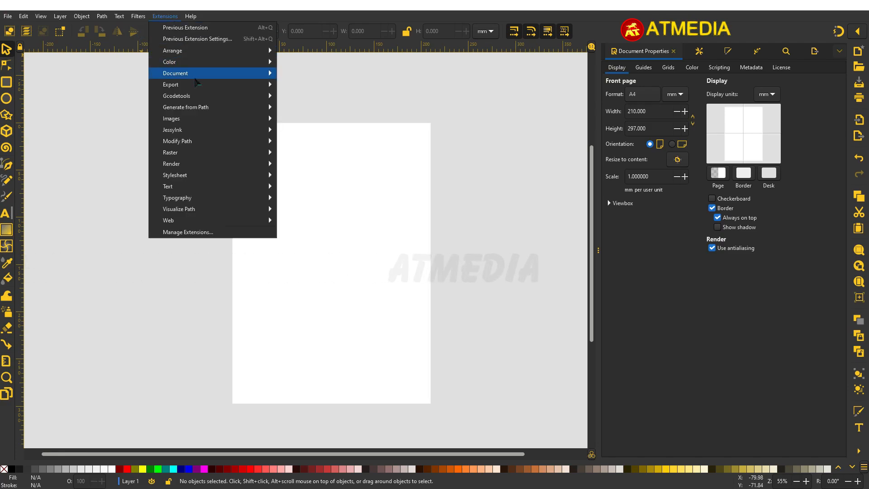
mouse_move(199, 165)
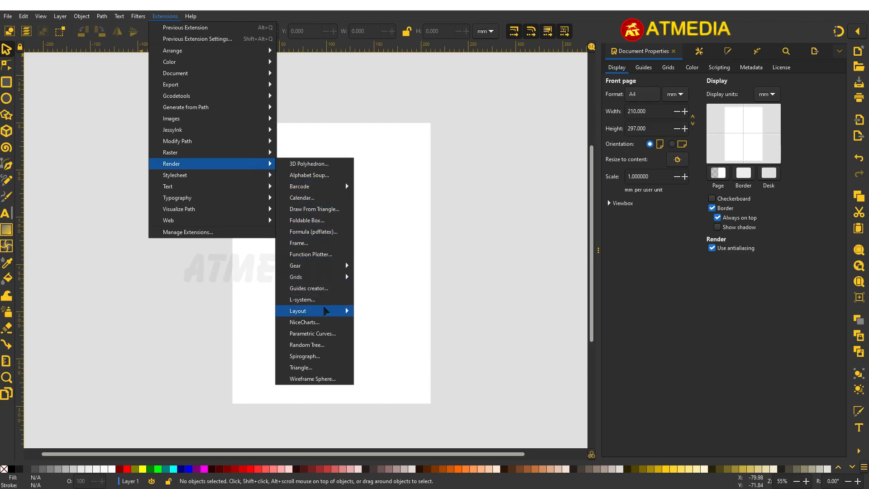
mouse_move(323, 281)
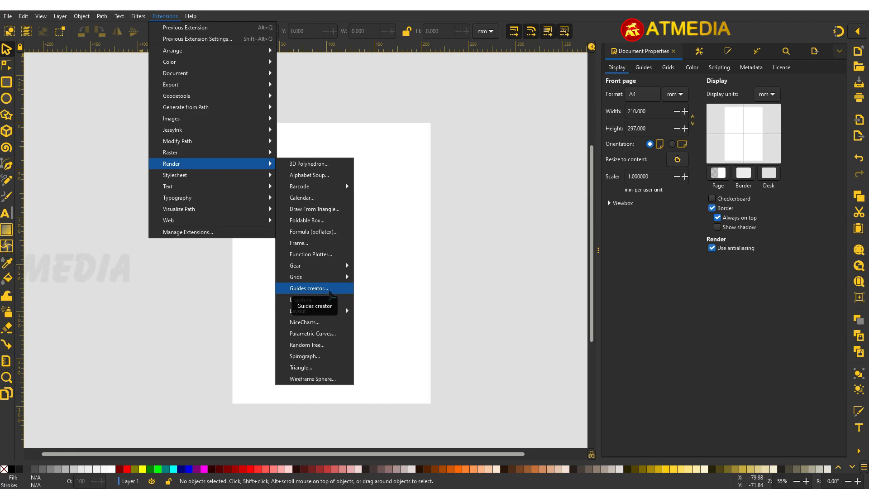
click(332, 290)
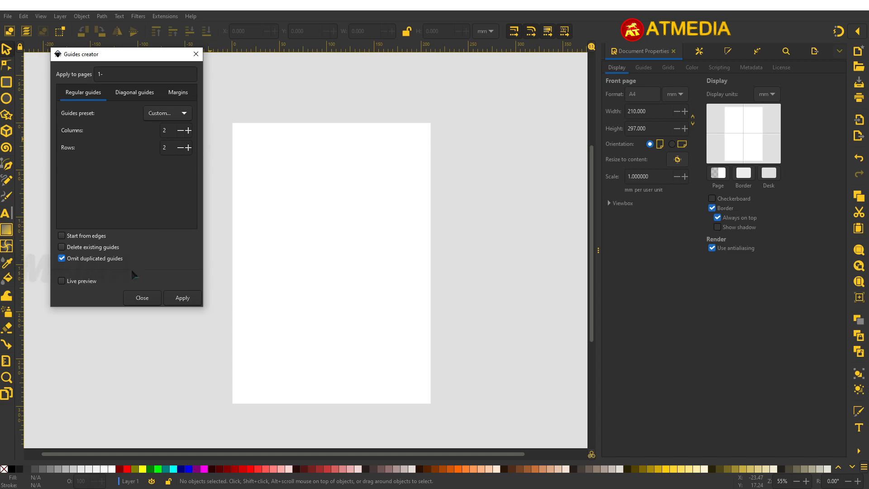
click(182, 297)
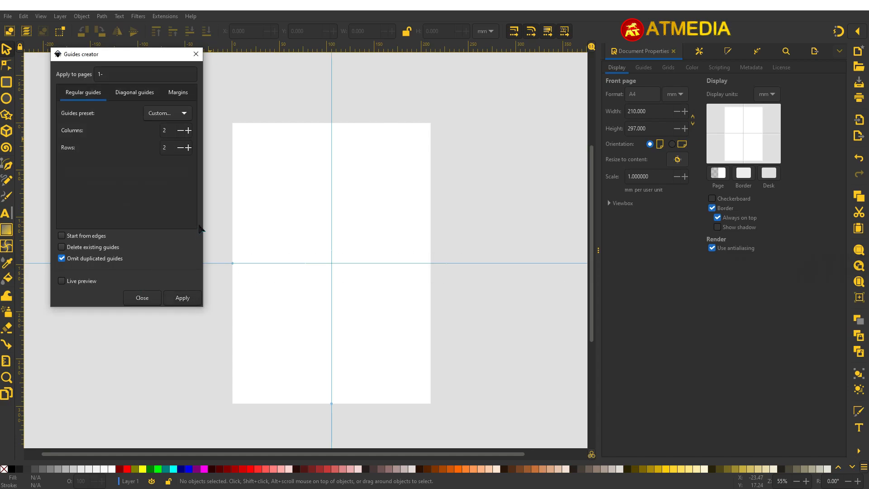
click(138, 299)
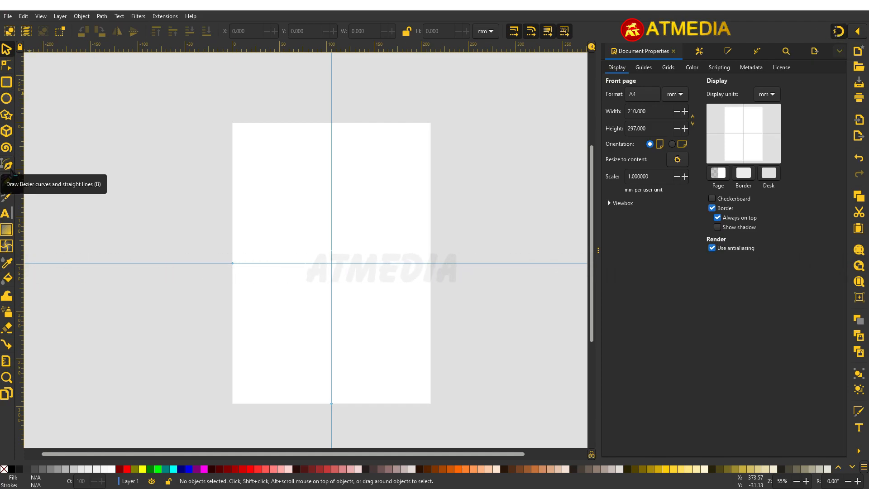
Draw a right triangle about 82 by 138 mm with the Bezier tool, its vertical side on the vertical guide and right-angle corner at the guide intersection.
click(9, 169)
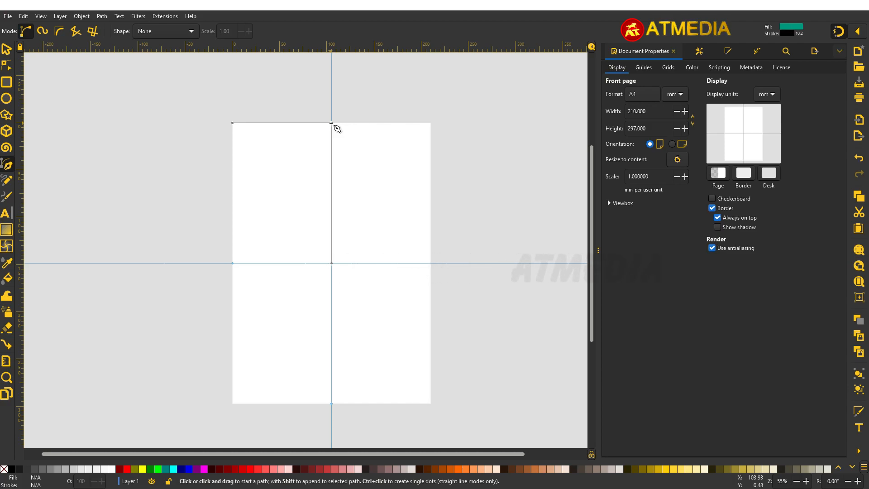
click(332, 135)
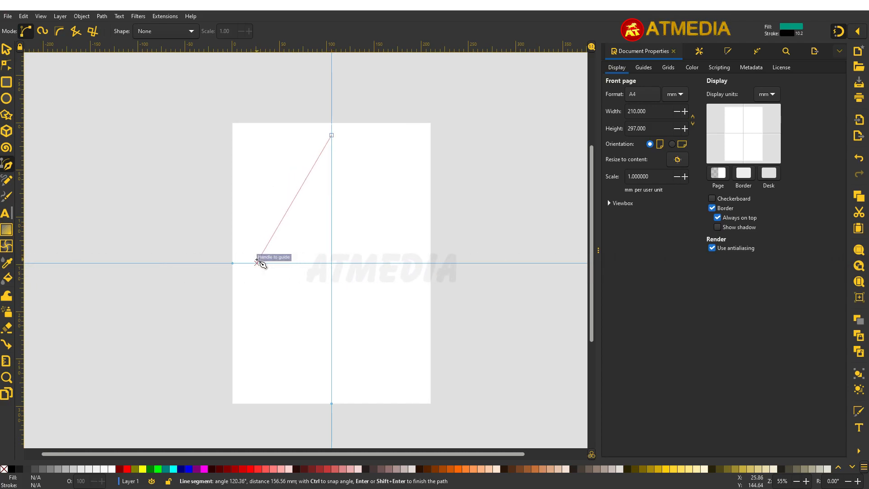
click(257, 263)
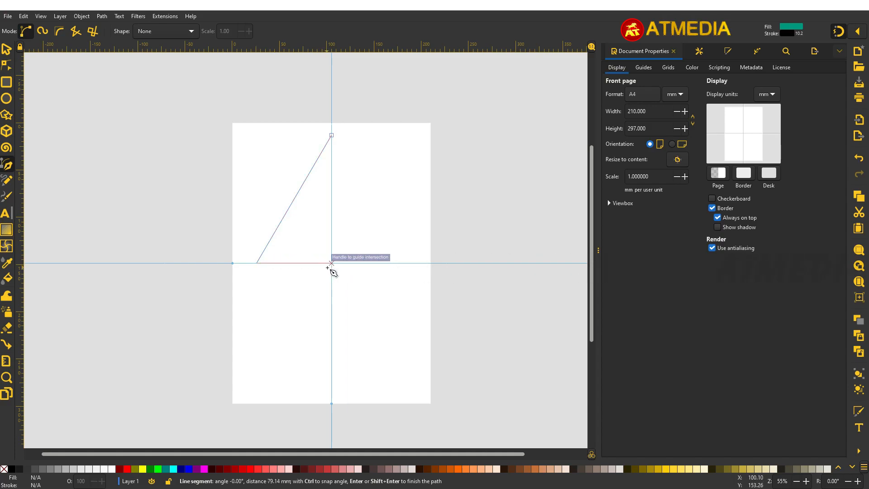
double_click(331, 264)
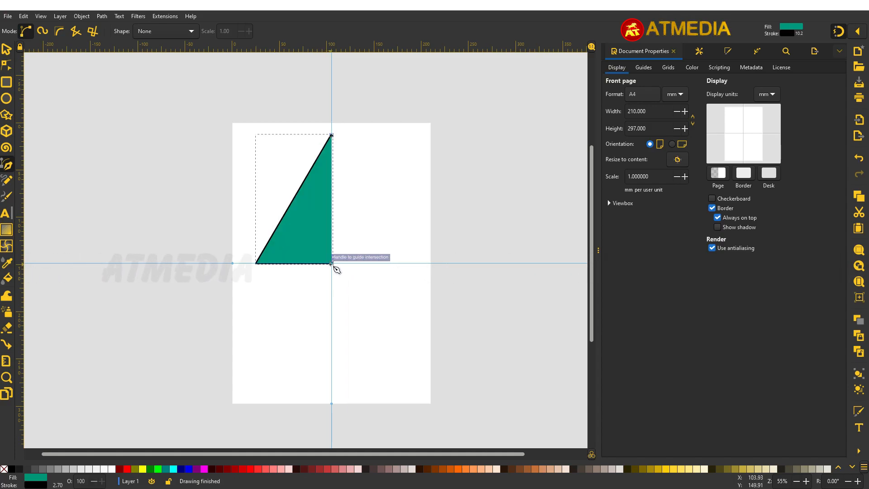
key(s)
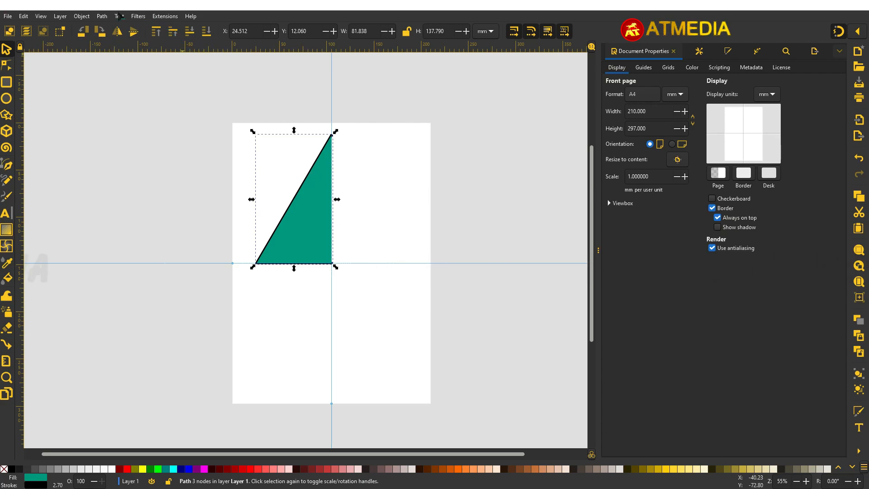
Apply a Mirror symmetry path effect to the triangle with a freely defined mirror line and Fuse paths enabled.
click(102, 16)
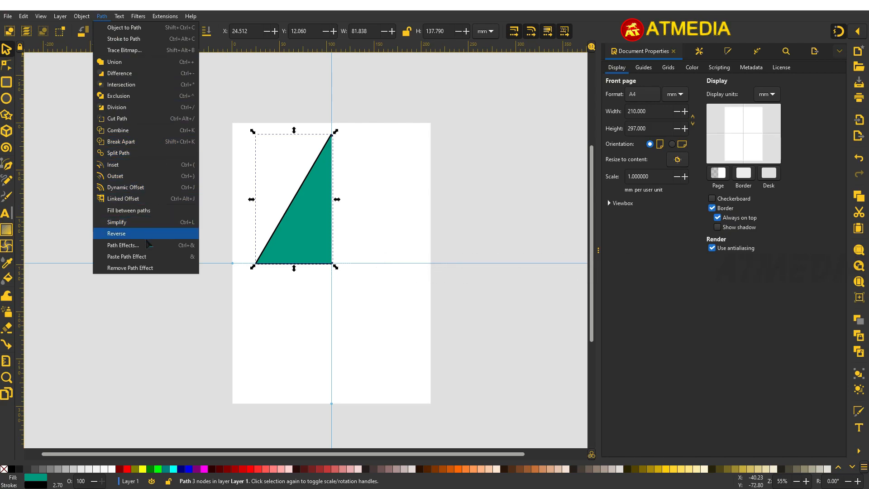
click(147, 245)
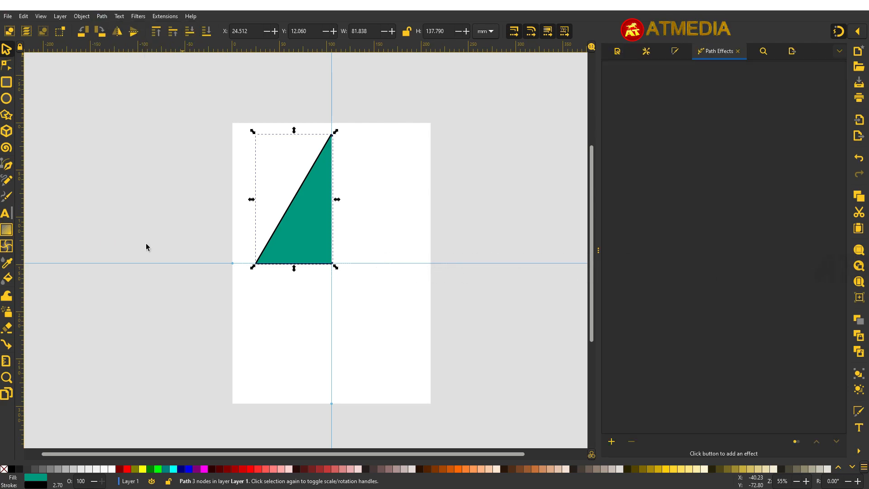
click(620, 446)
scroll(331, 179, down, 3)
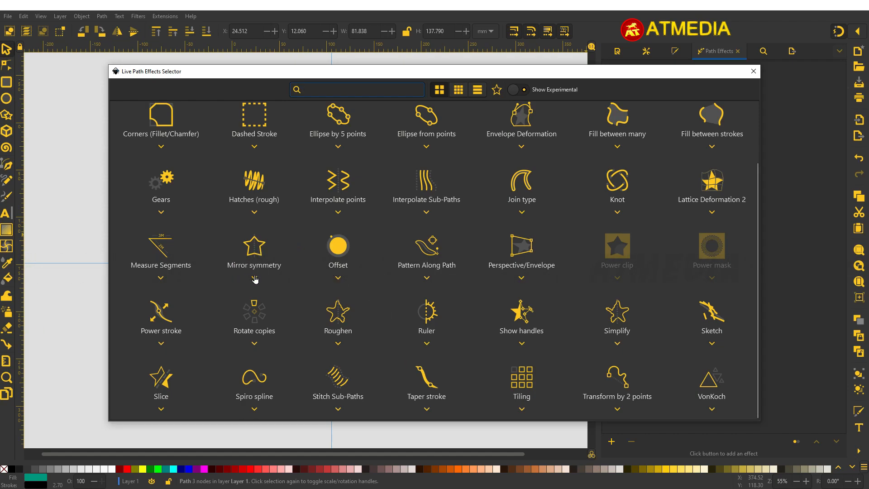
click(261, 260)
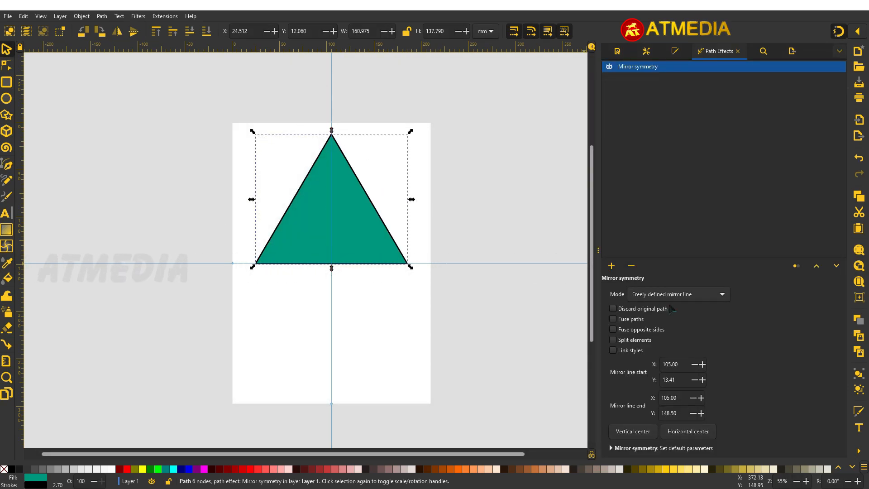
click(645, 299)
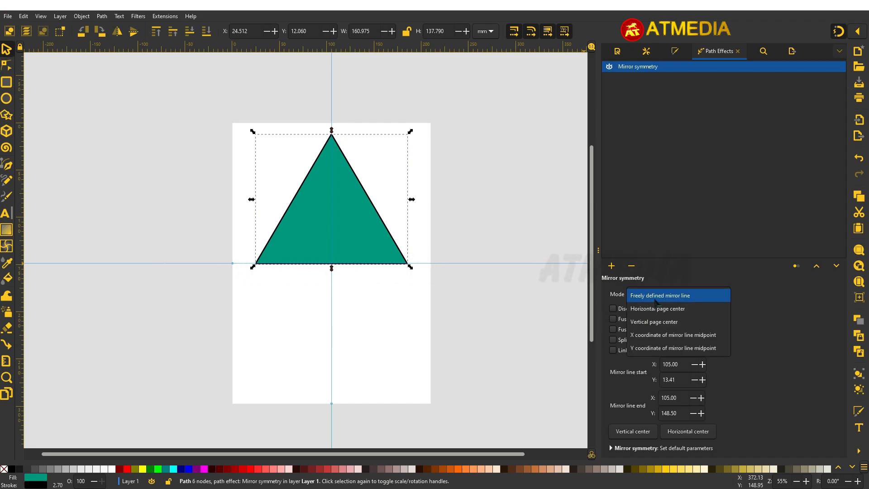
click(708, 297)
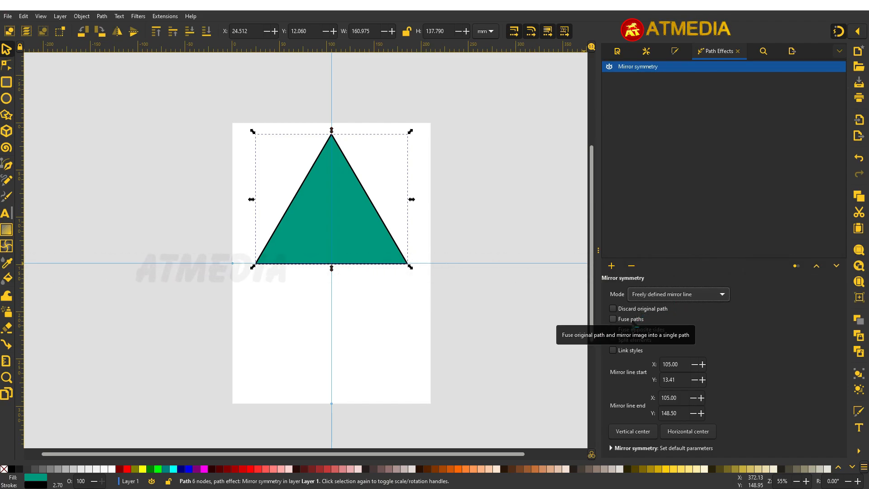
click(633, 322)
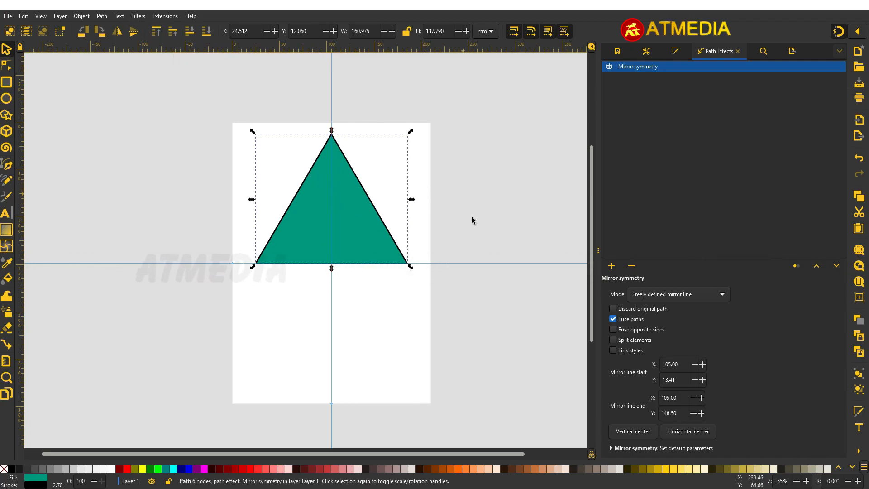
Add a Rotate copies path effect, move its origin to the guide intersection and set the number of copies to 12.
click(612, 266)
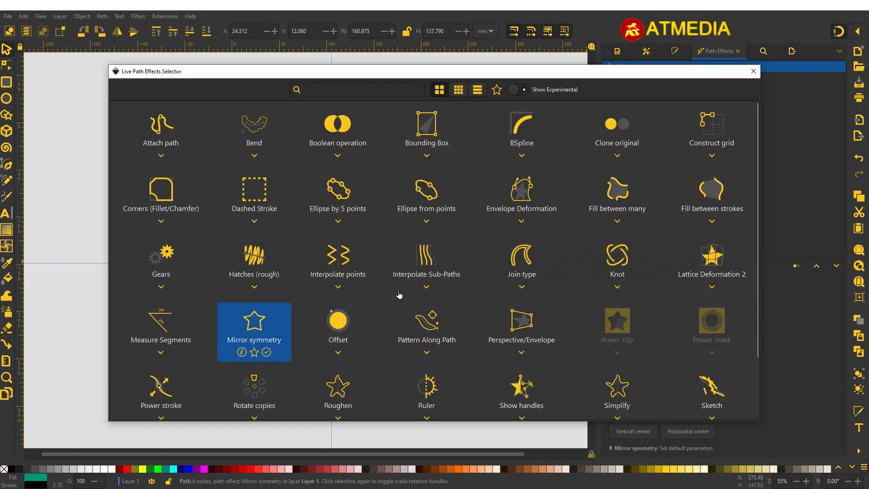
scroll(297, 278, down, 3)
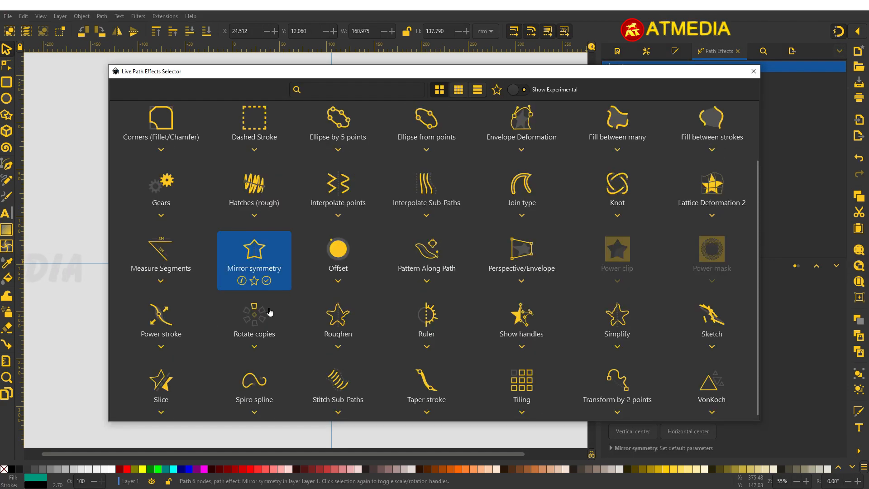
click(243, 334)
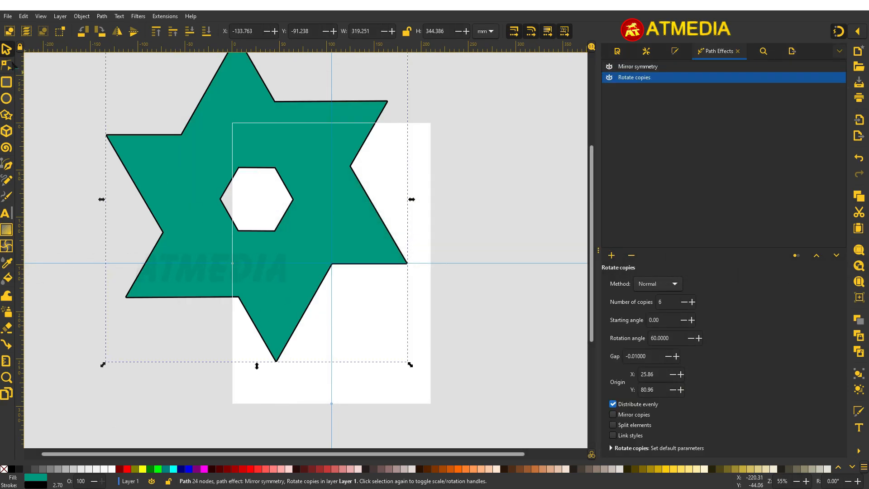
click(7, 67)
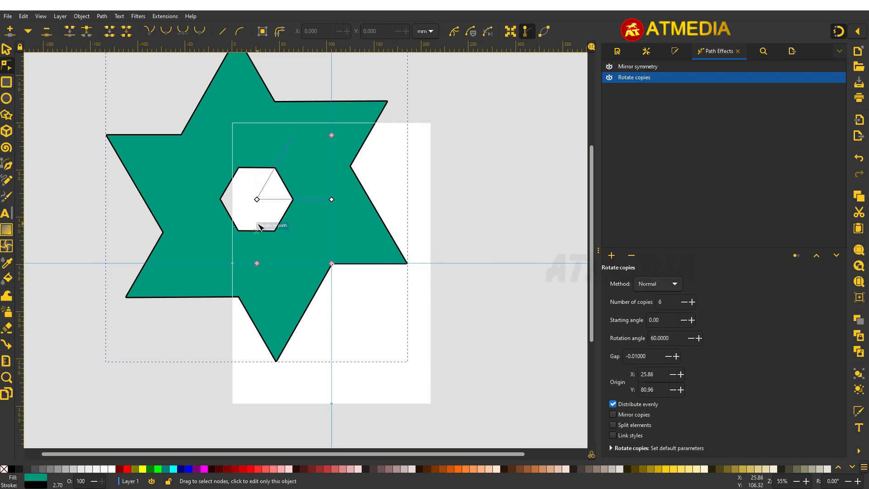
drag(257, 199, 331, 263)
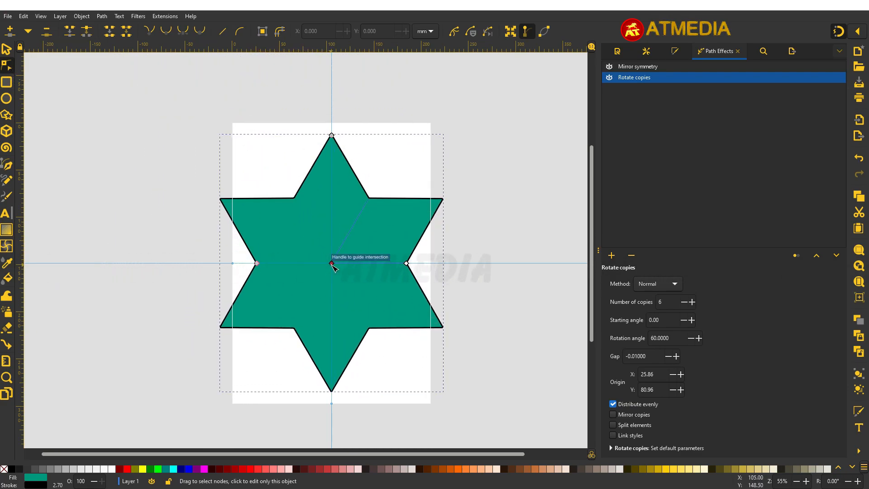
text(12)
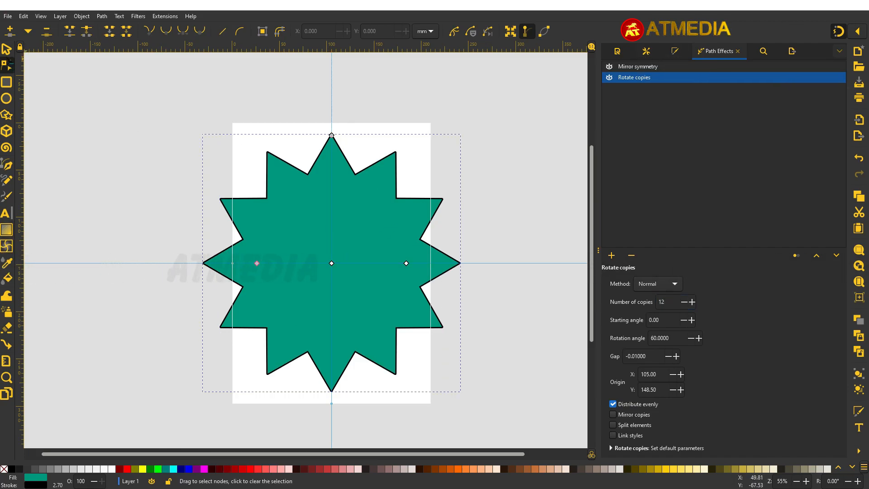
Reshape the topmost petal into a pointed curve, bulging its left edge with a smooth node and raising the tip to about Y 3.25 mm.
scroll(319, 142, up, 3)
drag(316, 188, 294, 147)
key(shift+s)
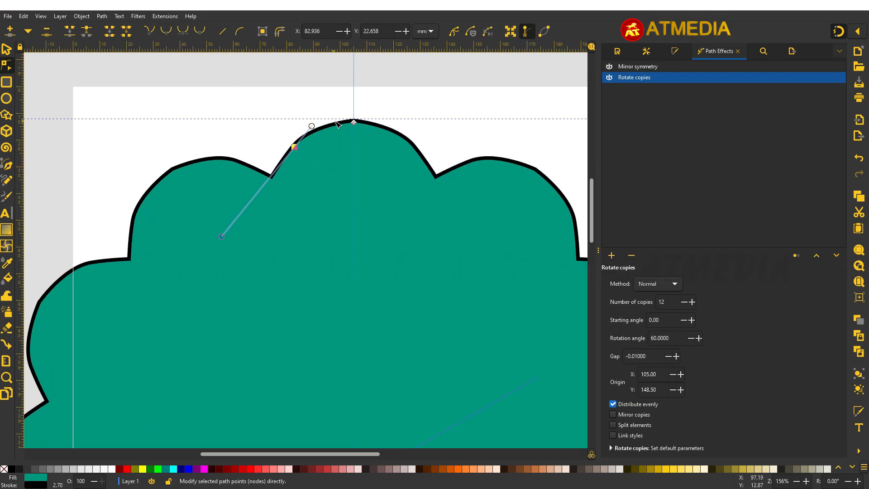
drag(354, 122, 345, 102)
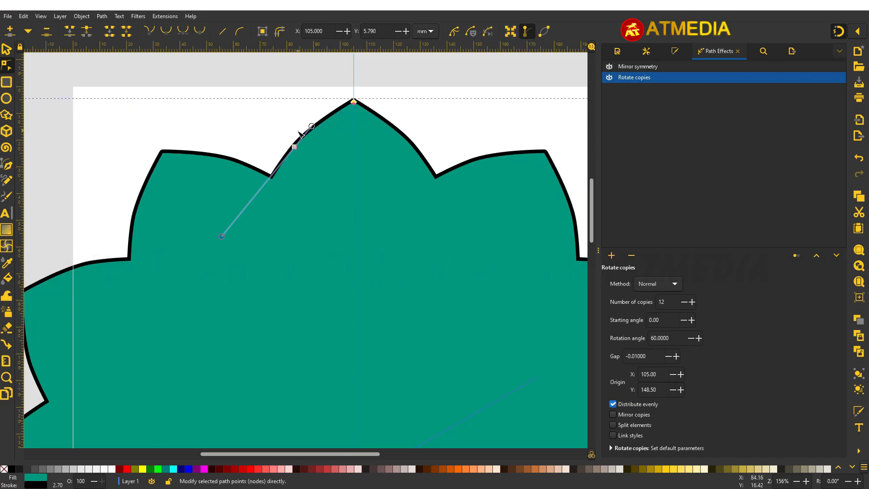
drag(320, 131, 354, 96)
scroll(285, 152, down, 3)
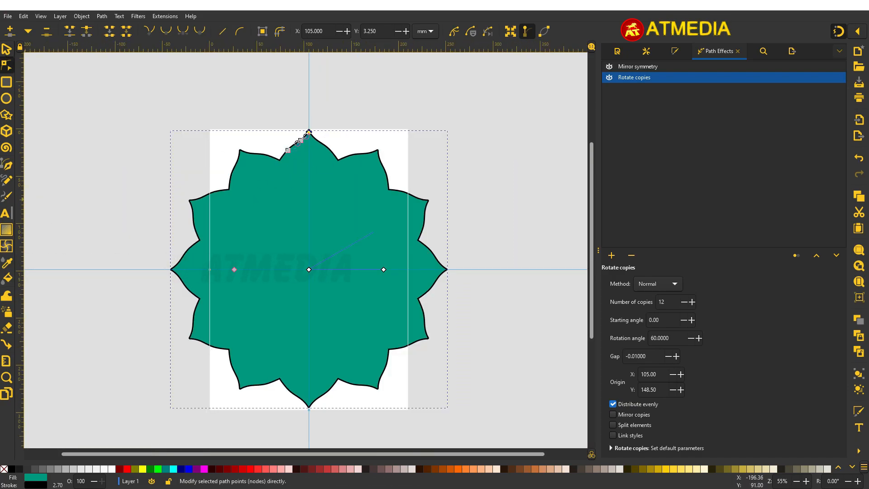
key(s)
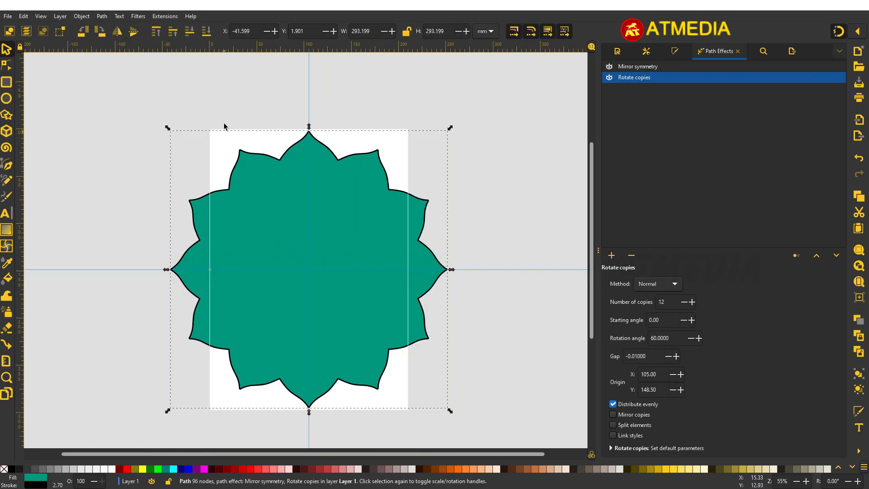
Convert the flower with its path effects to a plain path and union its overlapping pieces.
click(104, 16)
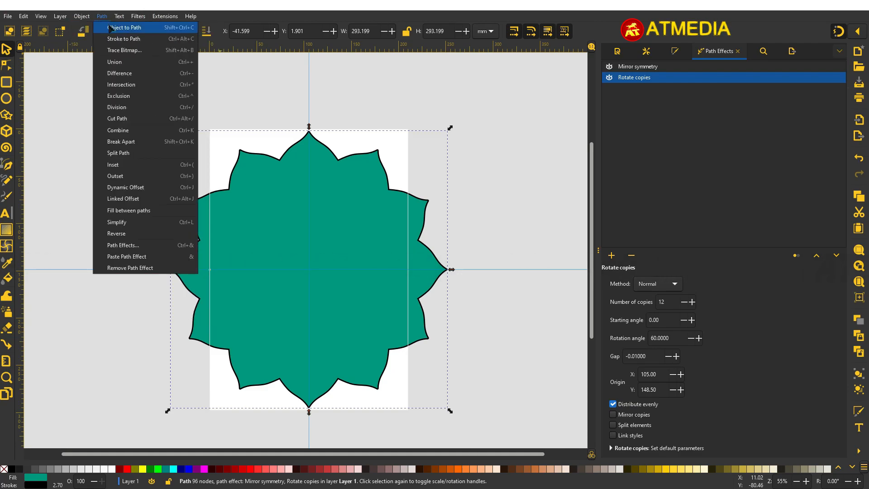
click(112, 29)
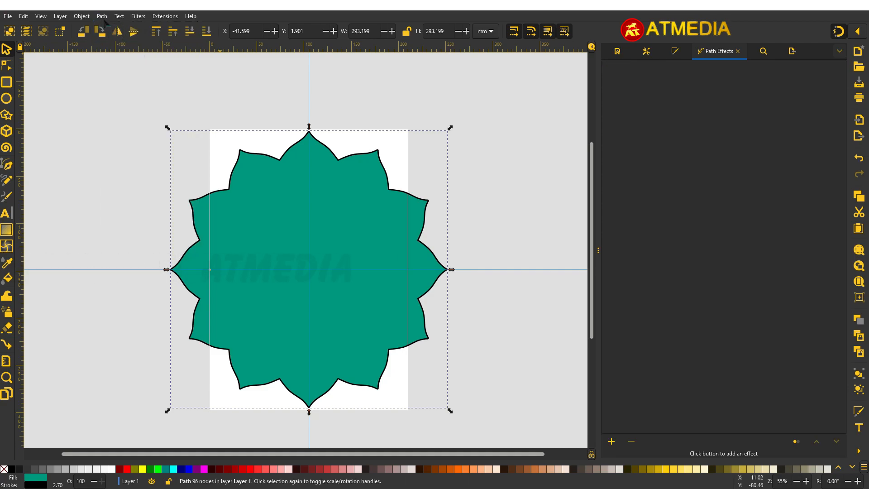
click(103, 17)
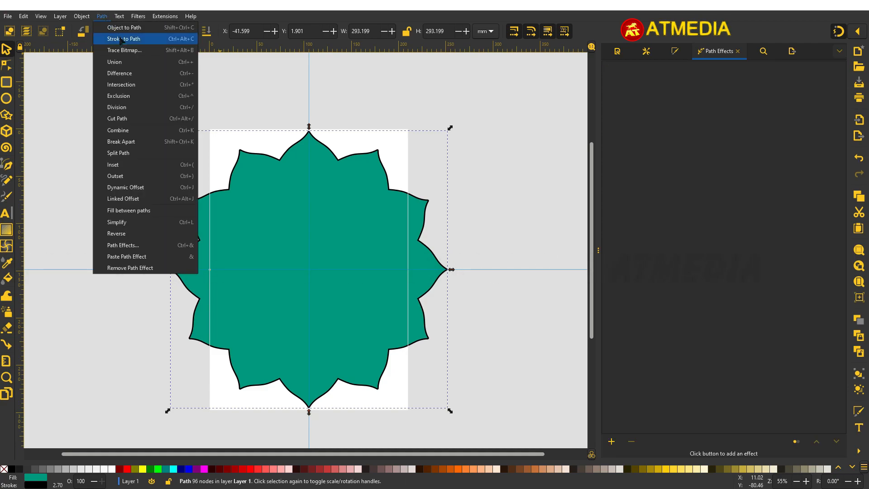
click(132, 62)
Remove the flower's stroke and move it off the page to the right, at about X 278, Y -55 mm.
drag(249, 199, 272, 216)
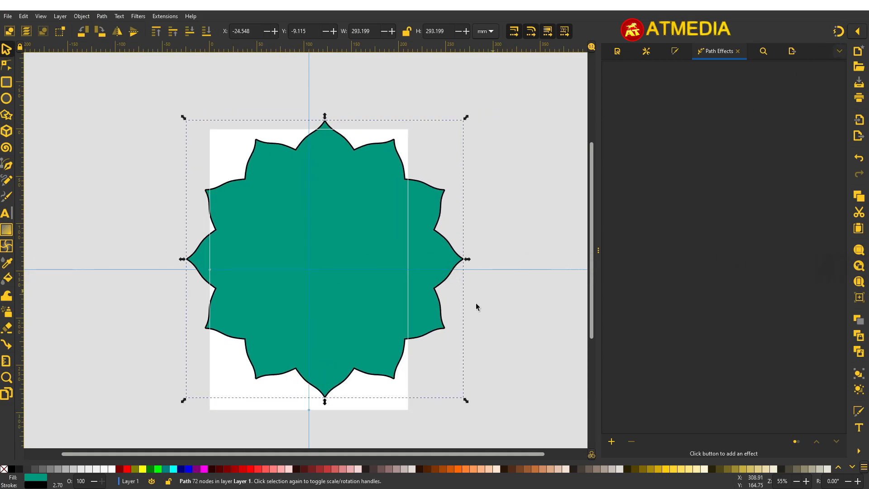
shift+click(4, 469)
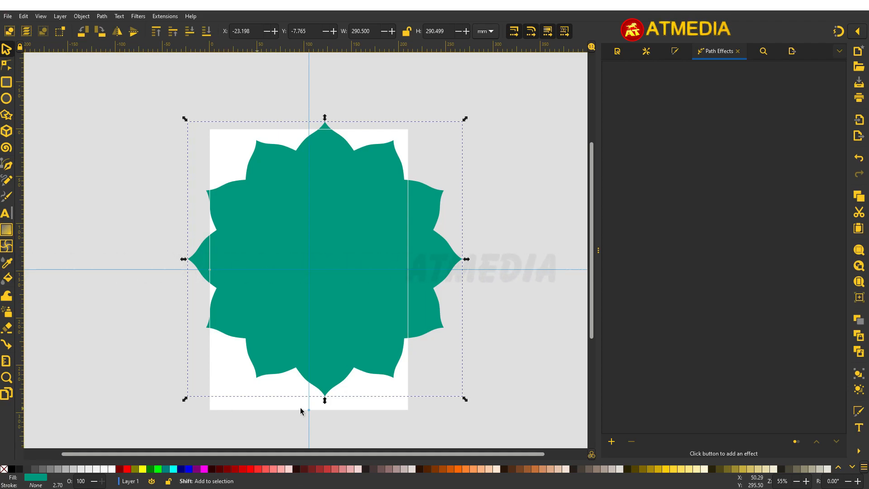
scroll(358, 344, down, 1)
drag(376, 344, 534, 343)
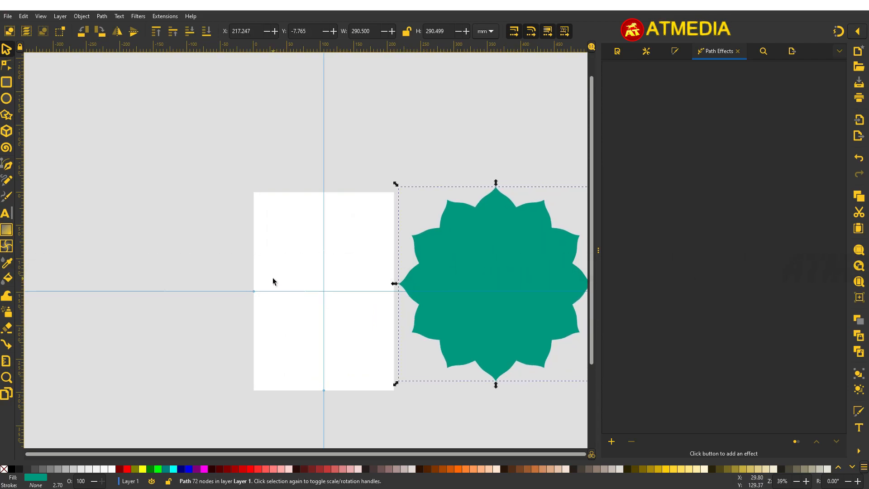
drag(511, 333, 551, 301)
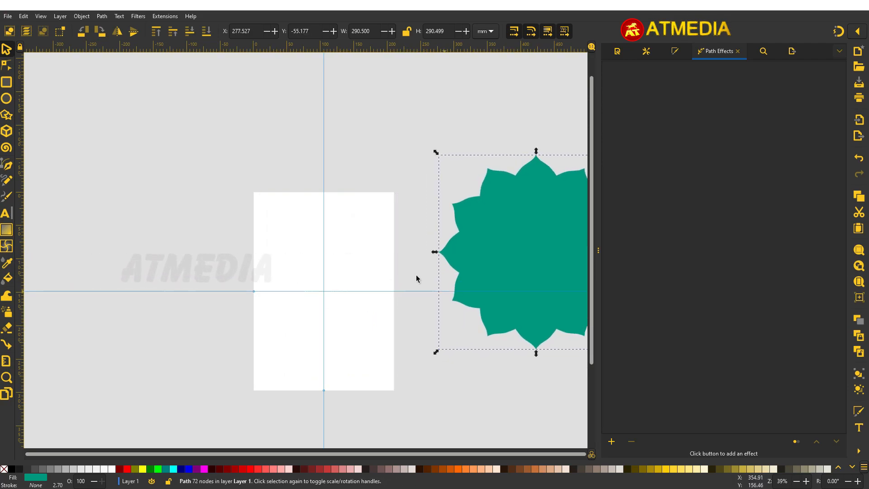
Draw a filled right triangle from the vertical guide at about Y 7 mm to the page's left edge on the horizontal guide and the guide intersection.
click(371, 169)
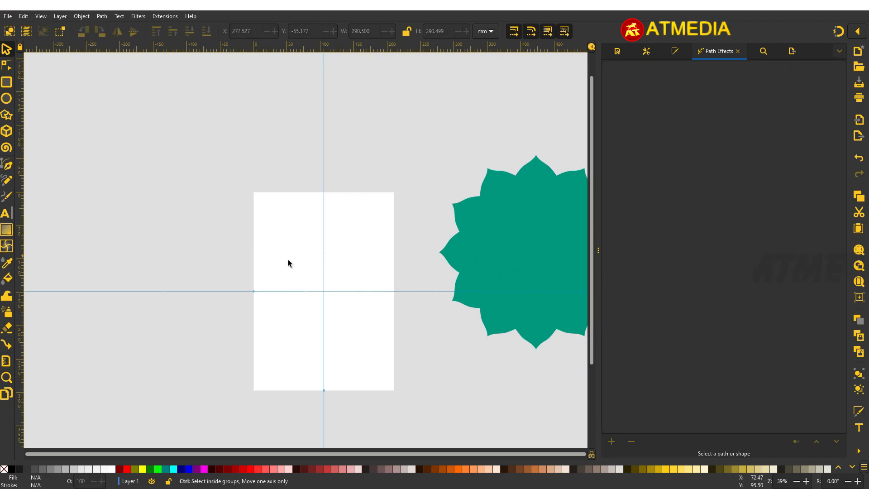
scroll(274, 267, up, 1)
scroll(273, 267, down, 2)
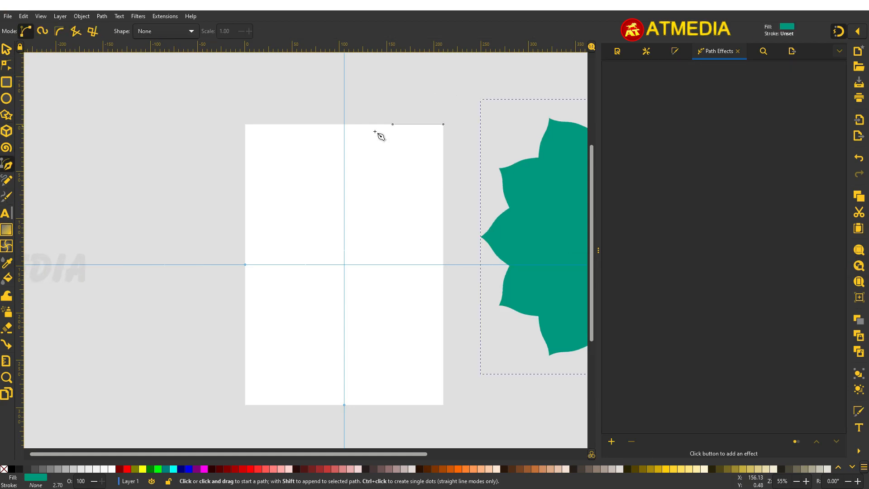
click(344, 132)
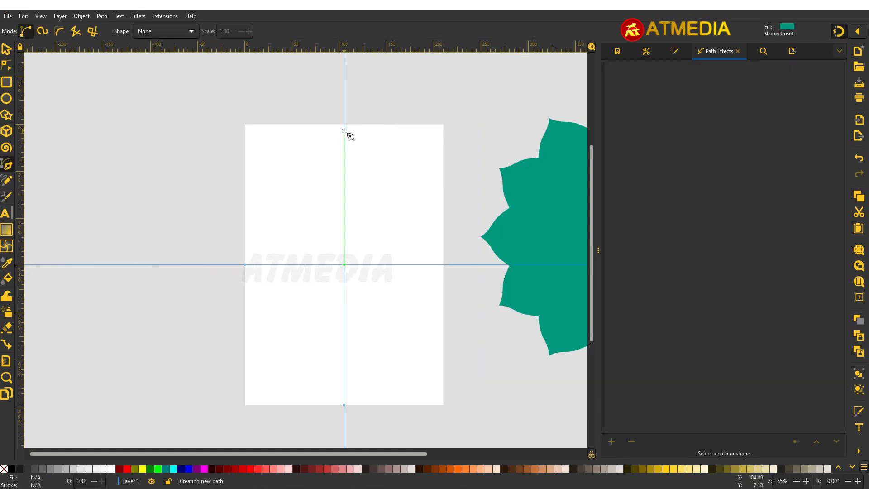
click(245, 264)
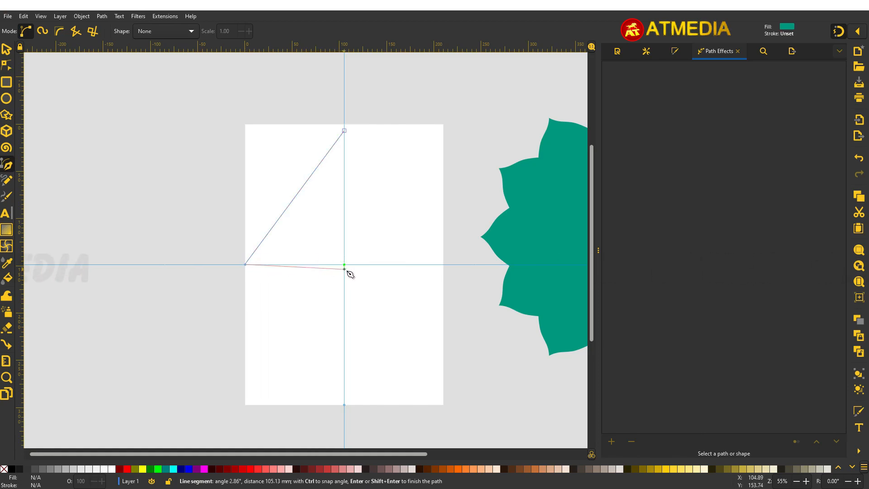
double_click(344, 264)
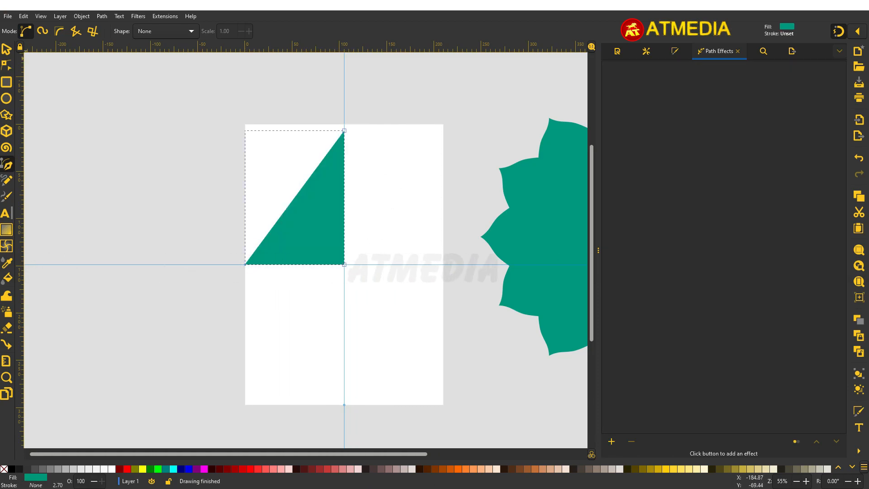
Add a Mirror symmetry path effect to the new triangle, keeping the freely defined mirror line and turning on Fuse paths.
key(s)
click(102, 16)
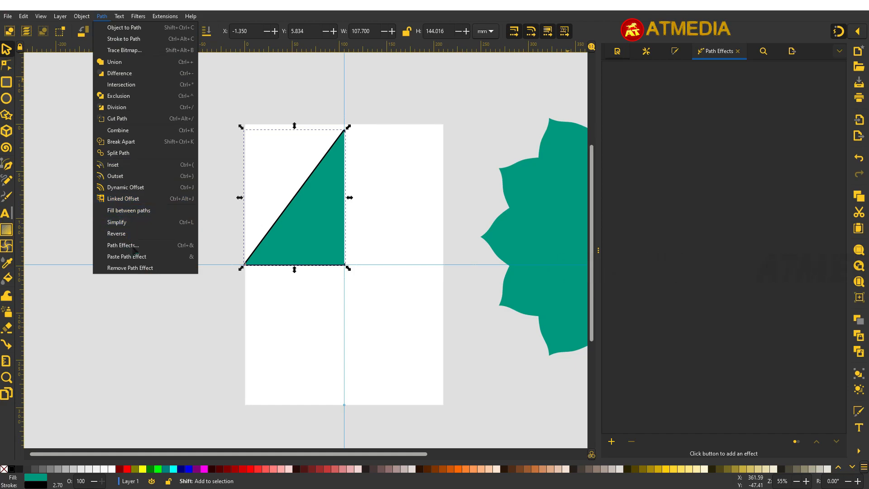
click(134, 247)
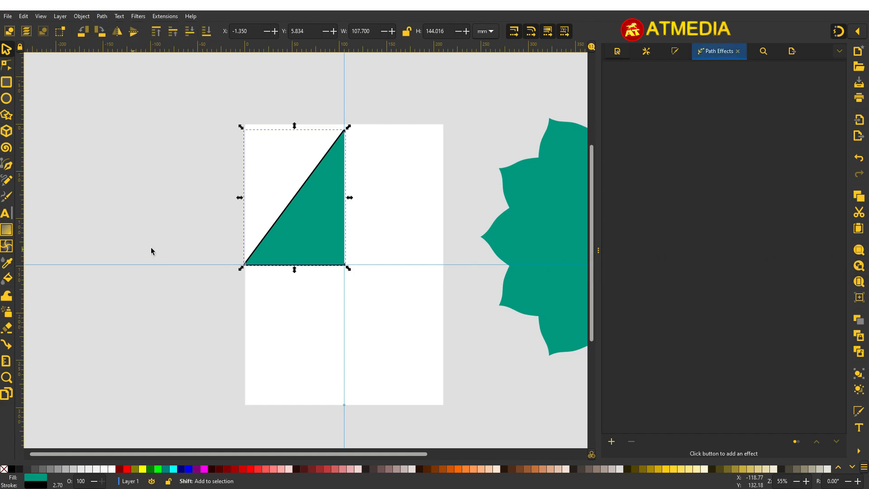
click(611, 442)
scroll(313, 339, down, 3)
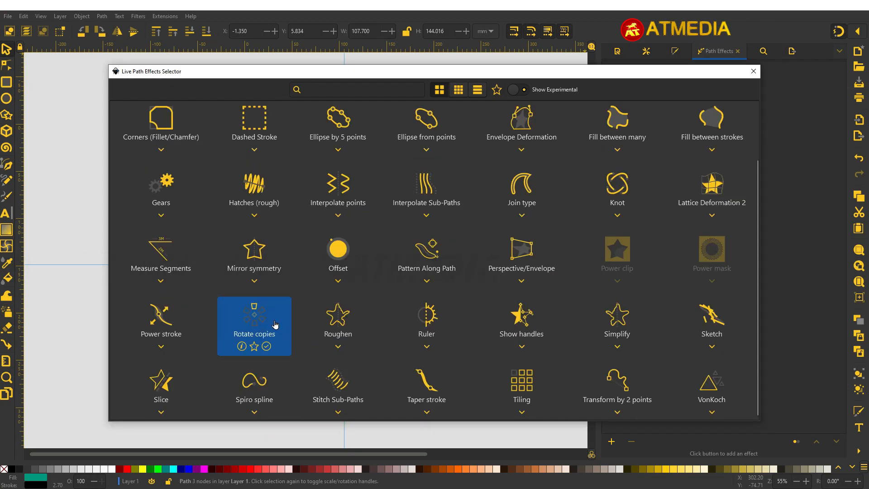
click(266, 254)
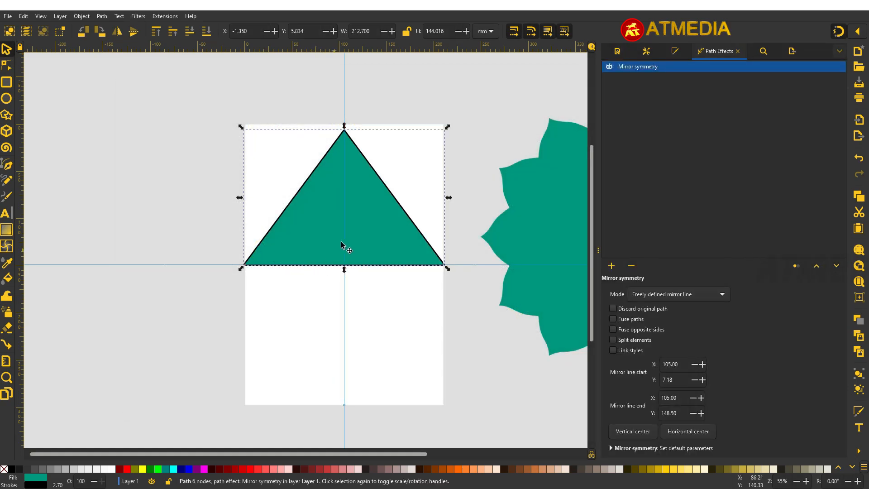
click(657, 295)
click(657, 299)
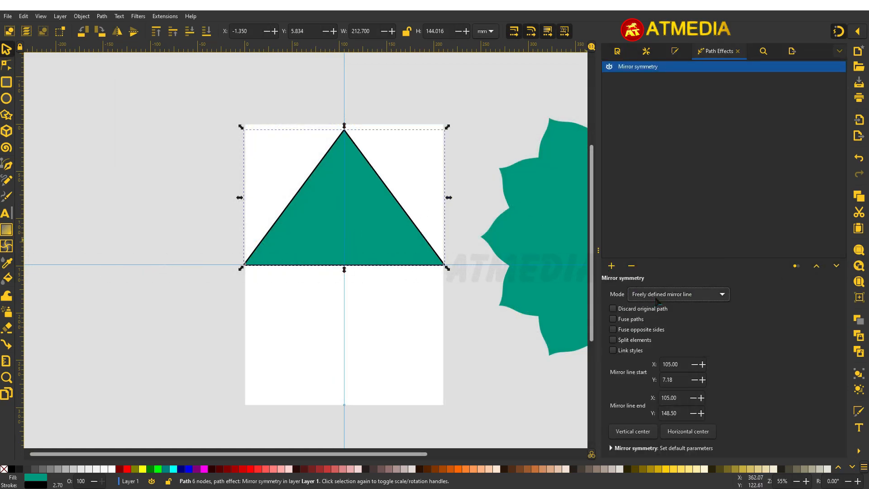
click(625, 322)
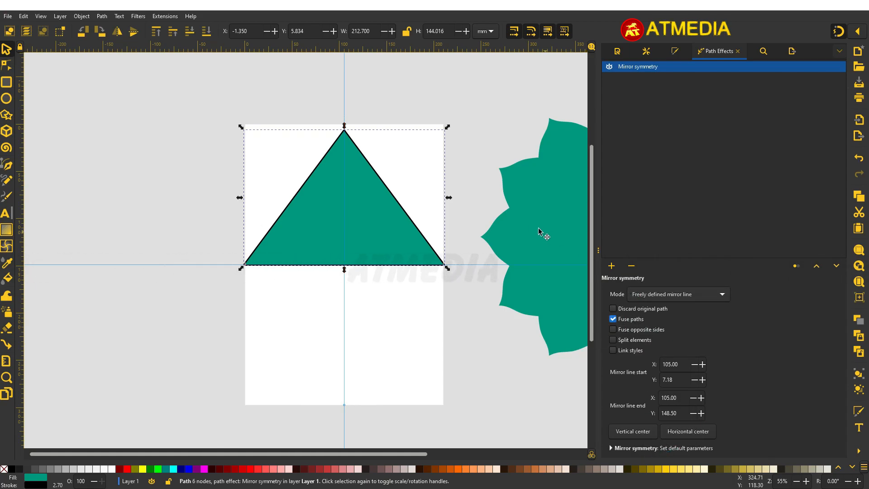
Add a Rotate copies path effect and move its origin to the guide intersection at X 105, Y 148.5 mm.
click(612, 266)
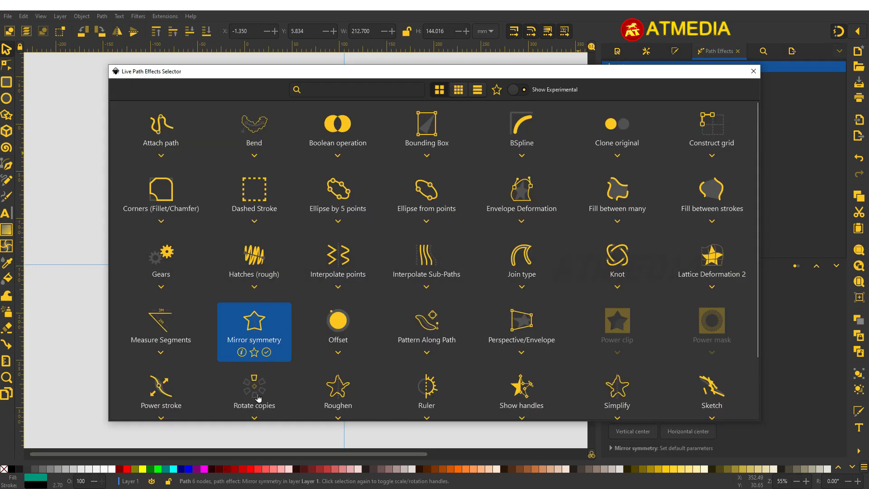
click(271, 409)
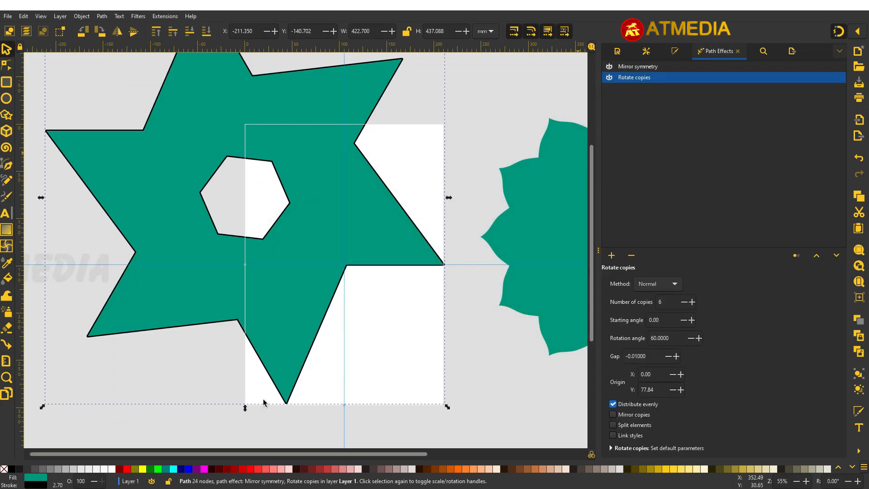
scroll(284, 221, down, 2)
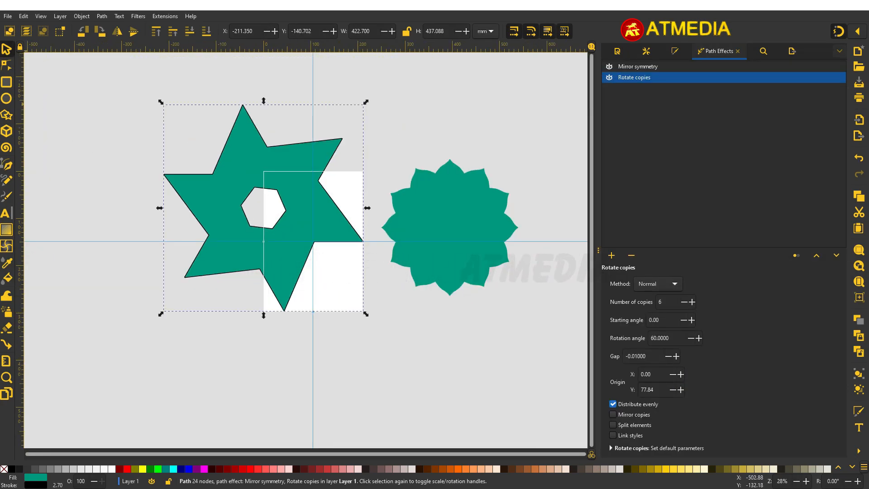
key(n)
scroll(249, 210, up, 1)
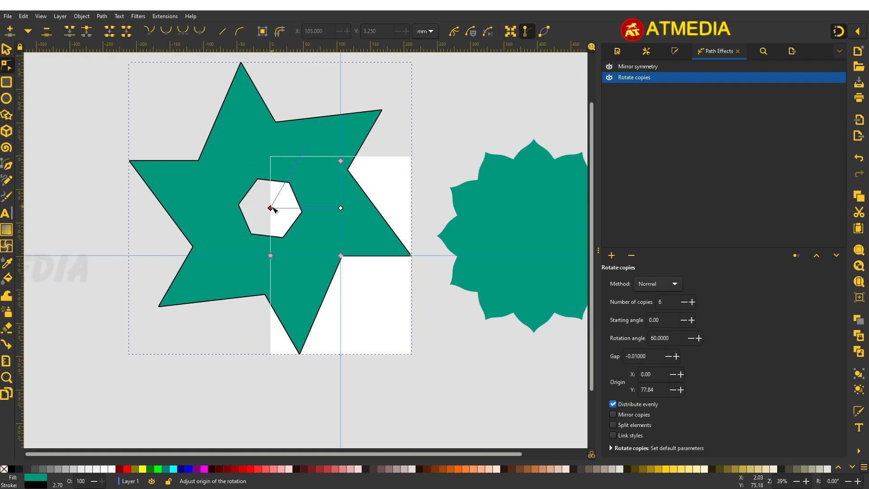
drag(270, 208, 340, 257)
Set the number of rotated copies to 12.
double_click(692, 302)
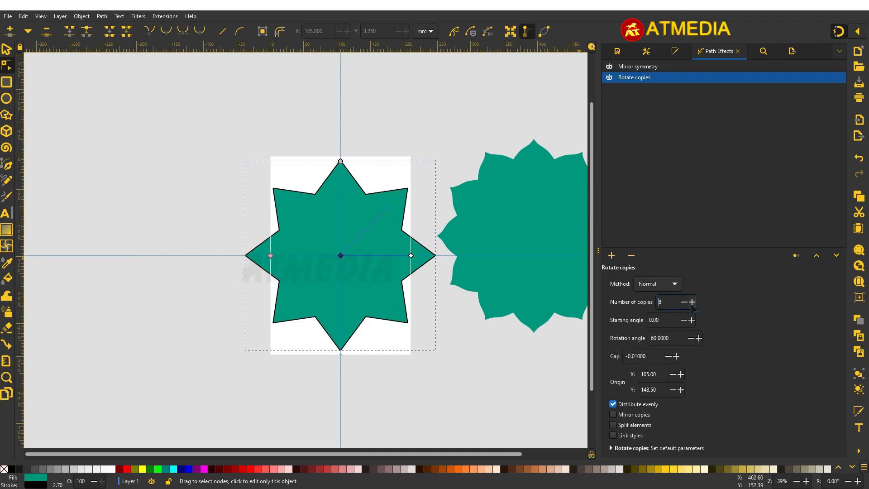
click(692, 302)
click(692, 302)
click(692, 302)
click(692, 302)
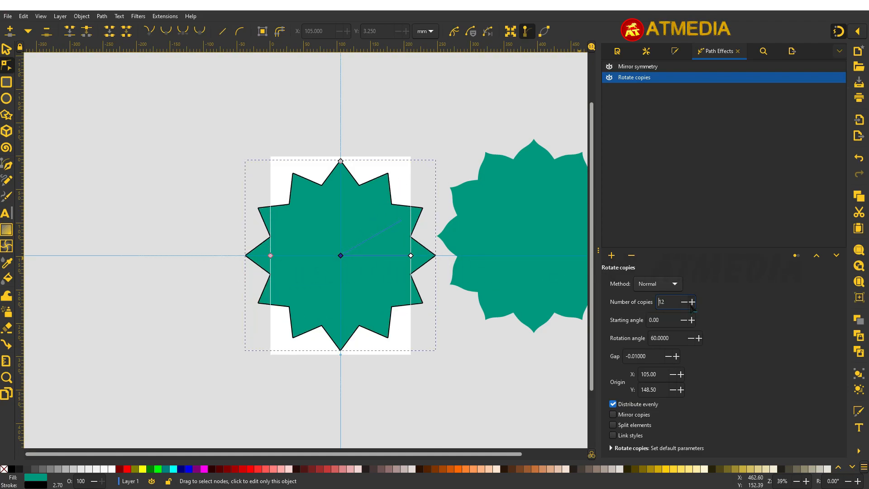
Raise the topmost petal's tip slightly and bulge its left edge outward with a smooth node at about X 80, Y 25 mm.
click(7, 67)
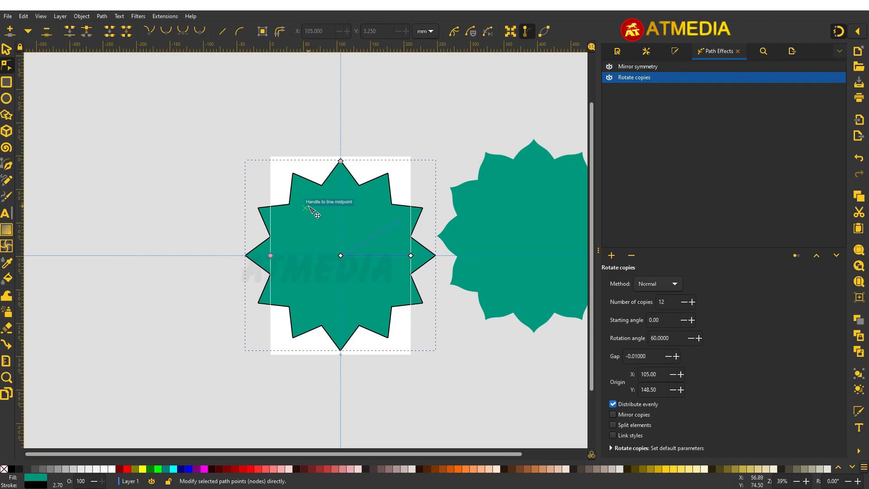
scroll(312, 211, up, 2)
scroll(339, 192, up, 1)
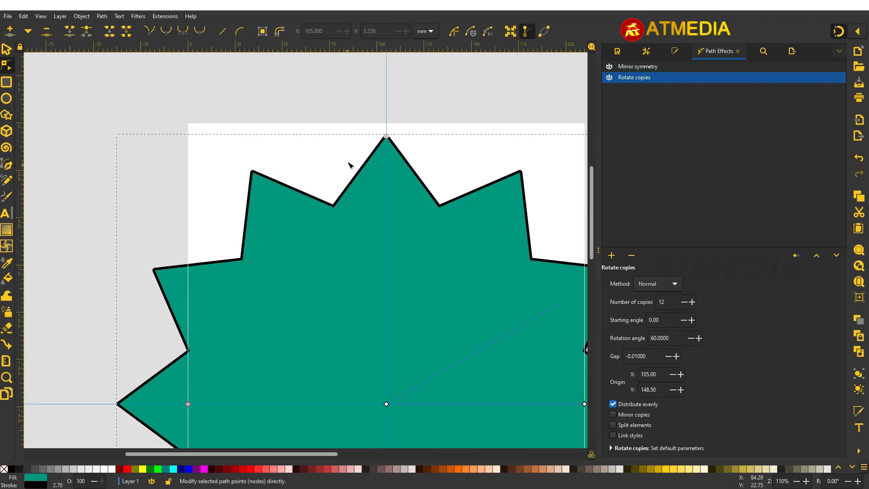
mouse_move(386, 136)
mouse_down()
mouse_move(386, 112)
mouse_move(386, 129)
mouse_up()
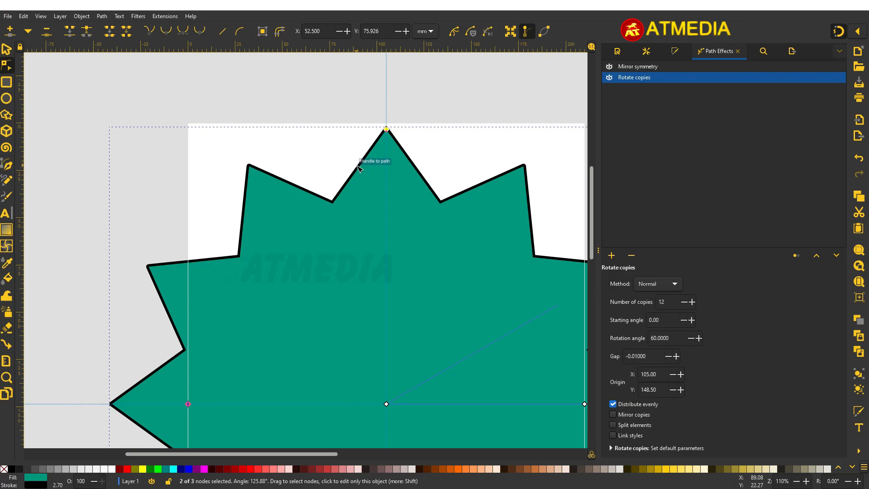
drag(361, 169, 339, 170)
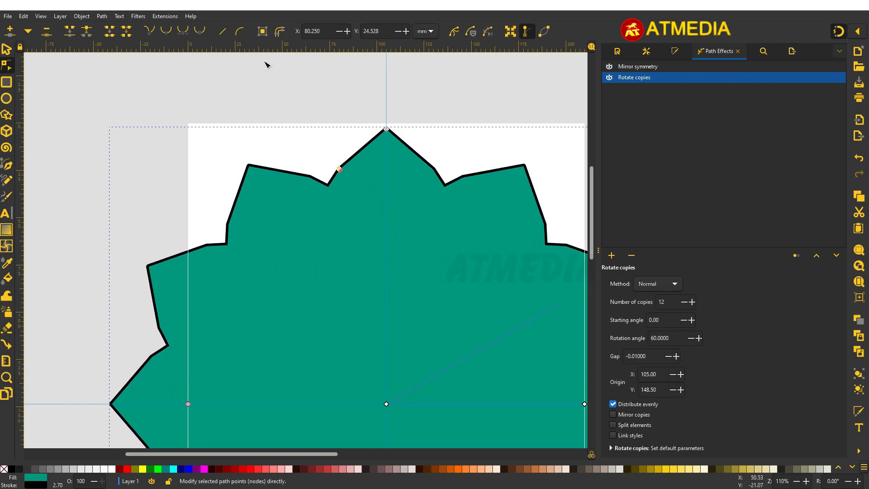
click(167, 32)
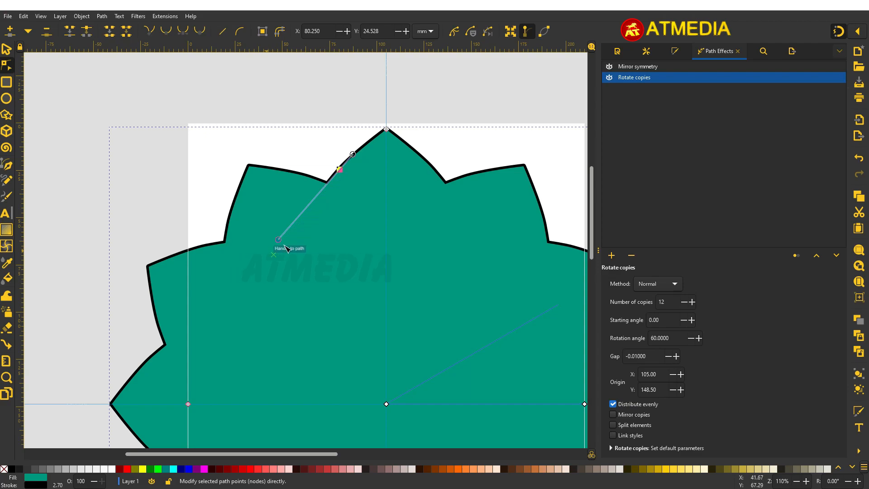
drag(279, 241, 309, 223)
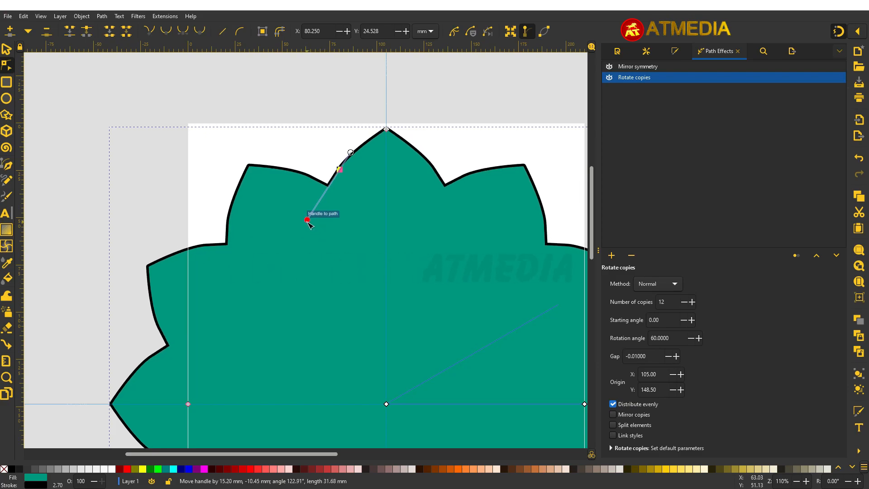
scroll(381, 185, down, 2)
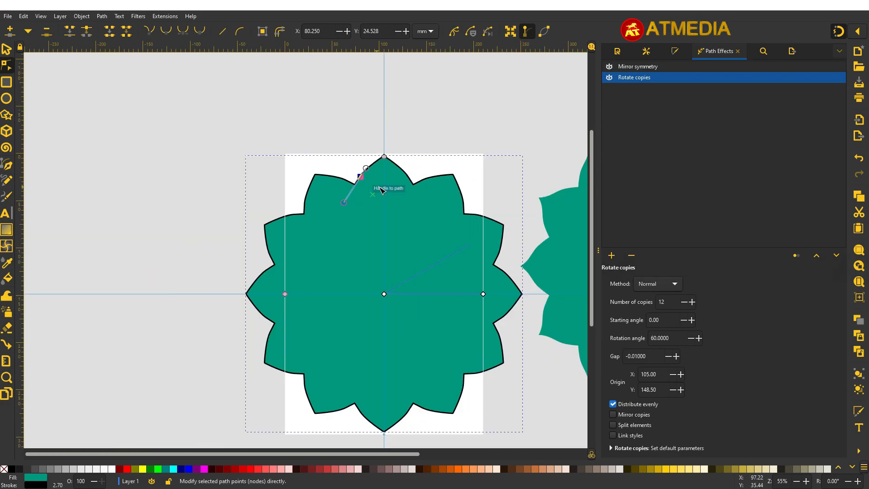
Try a concave petal tip by adding a node beside it, and move the lower edge node to about X 79, Y 32 mm.
drag(459, 176, 400, 169)
mouse_move(285, 194)
mouse_down()
mouse_move(282, 186)
mouse_move(290, 187)
mouse_up()
scroll(259, 205, up, 1)
scroll(259, 205, up, 2)
mouse_move(299, 263)
mouse_down()
mouse_move(293, 257)
mouse_move(299, 265)
mouse_up()
double_click(372, 175)
drag(371, 175, 375, 188)
drag(359, 198, 350, 202)
drag(332, 213, 326, 228)
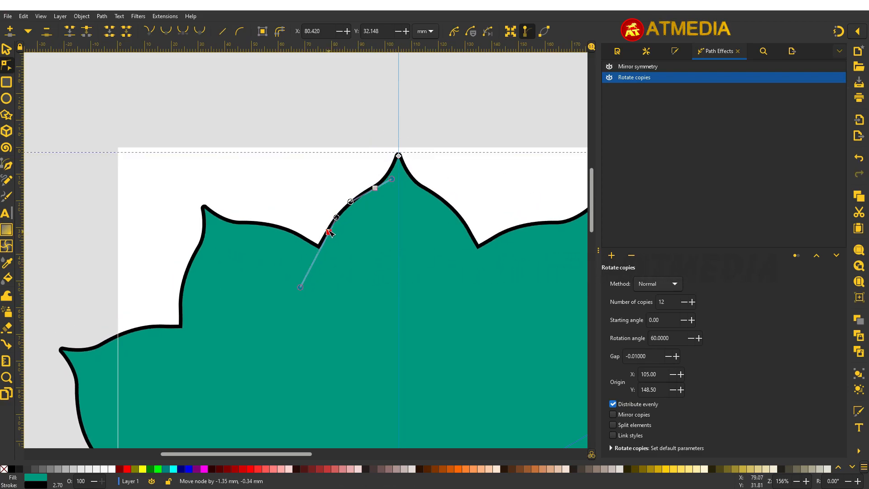
Delete the extra node beside the petal tip and replace the lower edge node with a new one along the petal's left edge.
scroll(327, 229, down, 4)
scroll(320, 226, up, 3)
drag(376, 206, 369, 208)
key(Delete)
scroll(356, 213, up, 1)
double_click(356, 219)
click(334, 241)
key(Delete)
Move the new edge node outward and adjust its curve handles to give the petal a rounded side with a slight point.
click(357, 219)
drag(308, 269, 288, 273)
drag(356, 219, 351, 194)
drag(400, 196, 385, 179)
Convert the flower with its path effects to one united plain path and remove its stroke.
scroll(341, 167, down, 4)
click(102, 16)
click(122, 27)
key(s)
click(102, 16)
click(126, 39)
Move the flower off the page's left side to about X -360, Y 2.7 mm, and place a duplicate at about X -79, Y 2.7 mm.
mouse_move(396, 309)
mouse_down()
mouse_move(153, 231)
mouse_move(157, 240)
mouse_up()
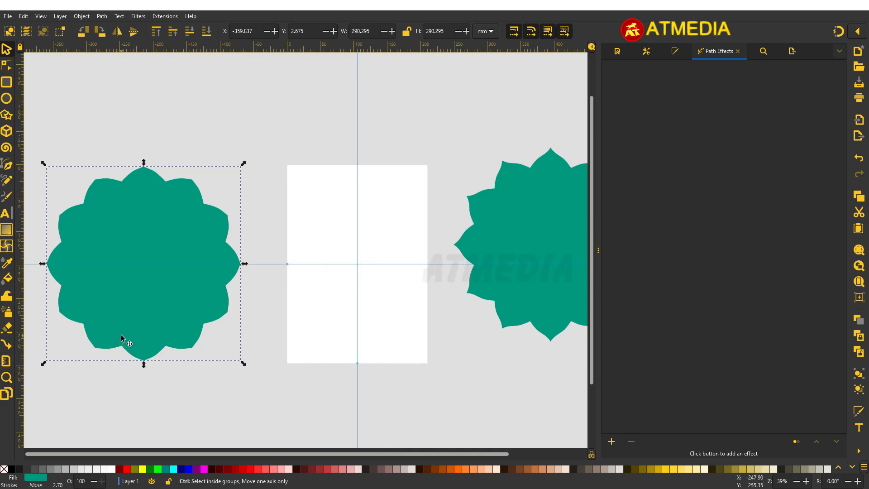
drag(170, 293, 360, 308)
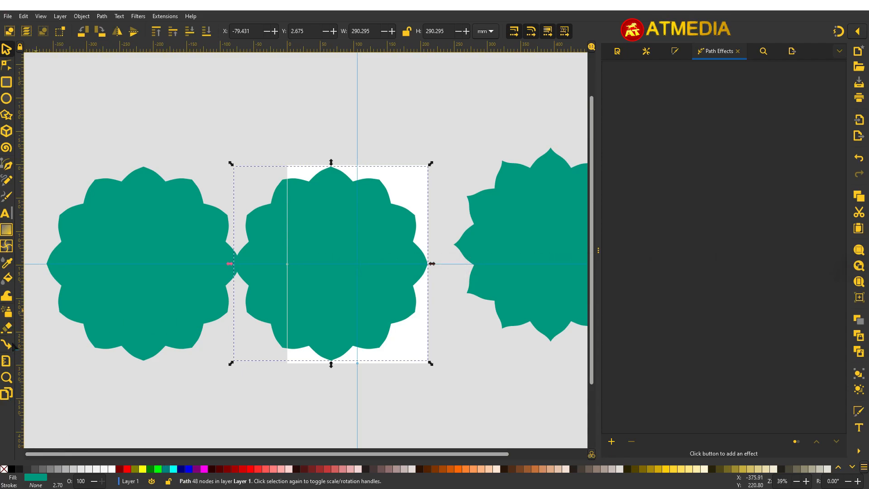
Turn the duplicate flower into an outline by giving it a stroke in the flower's own teal and removing its fill.
click(7, 265)
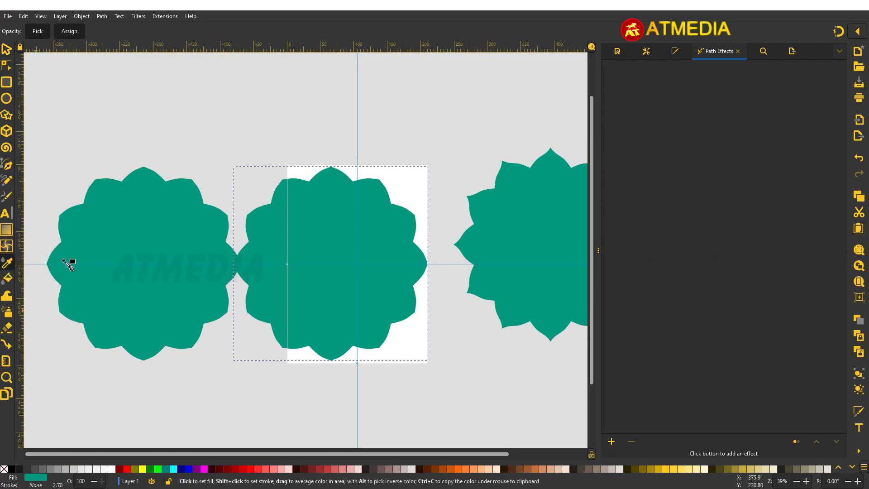
shift+click(315, 257)
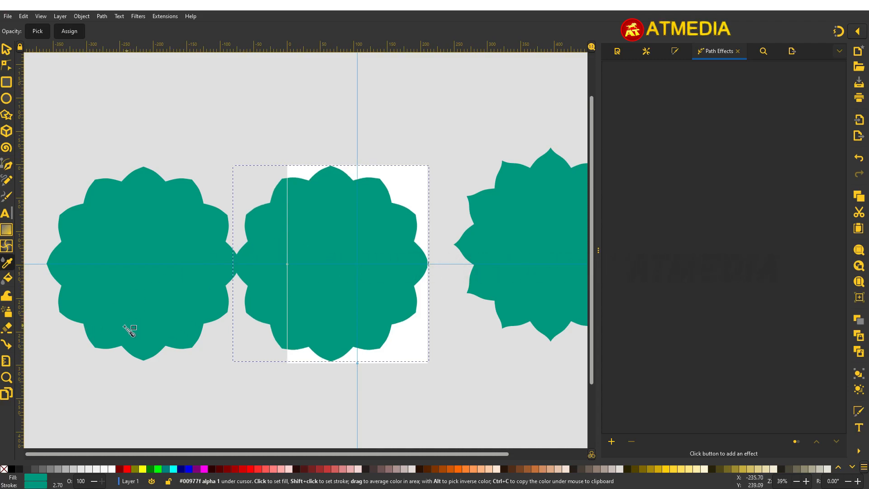
key(ctrl+z)
shift+click(310, 261)
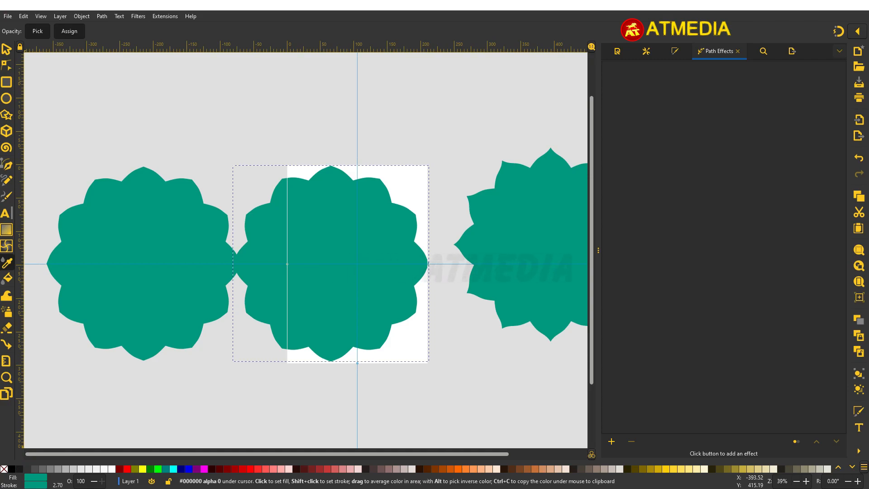
click(4, 469)
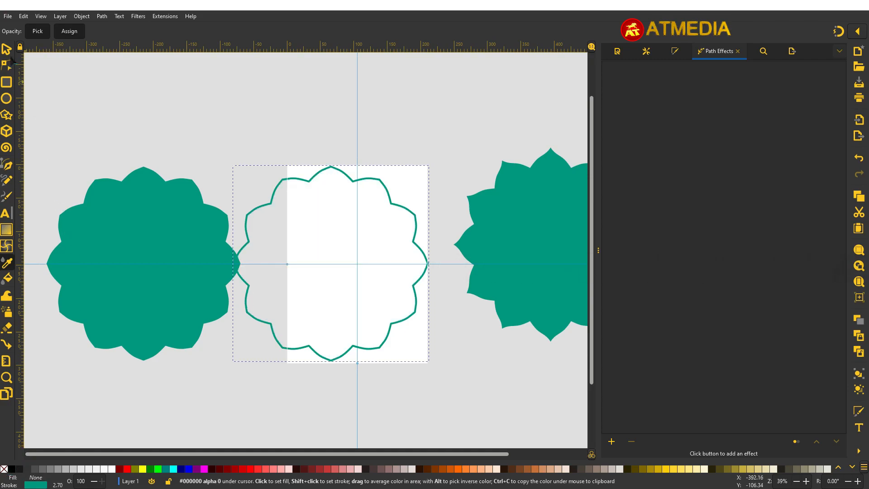
click(7, 49)
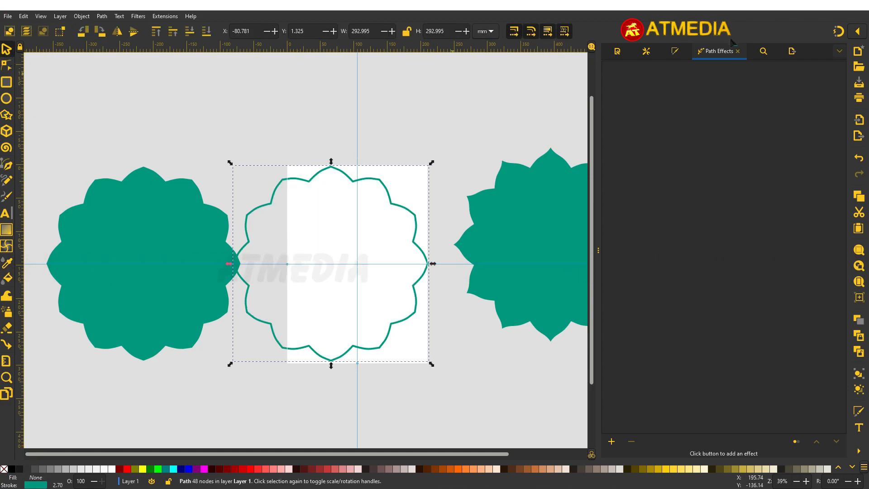
Move the outlined flower up to about X -146, Y -218 mm and set its stroke width to 7.7 mm.
drag(411, 317, 363, 169)
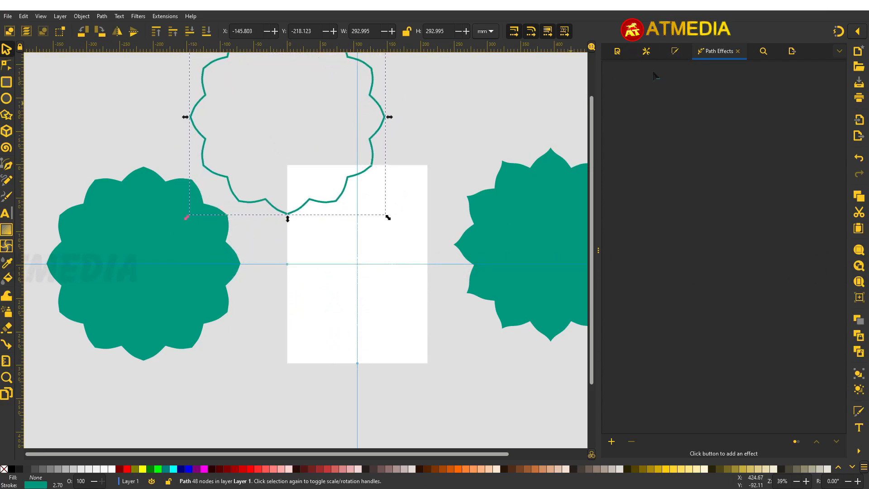
click(675, 51)
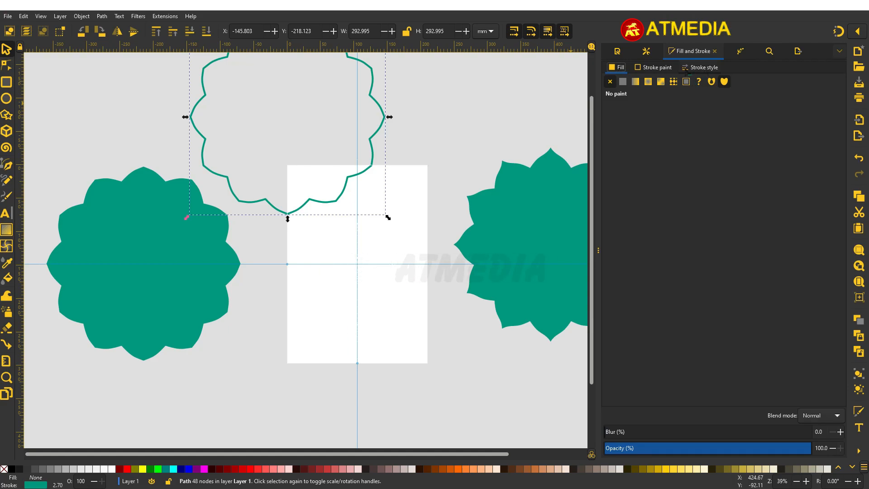
click(700, 67)
click(666, 85)
scroll(354, 218, up, 4)
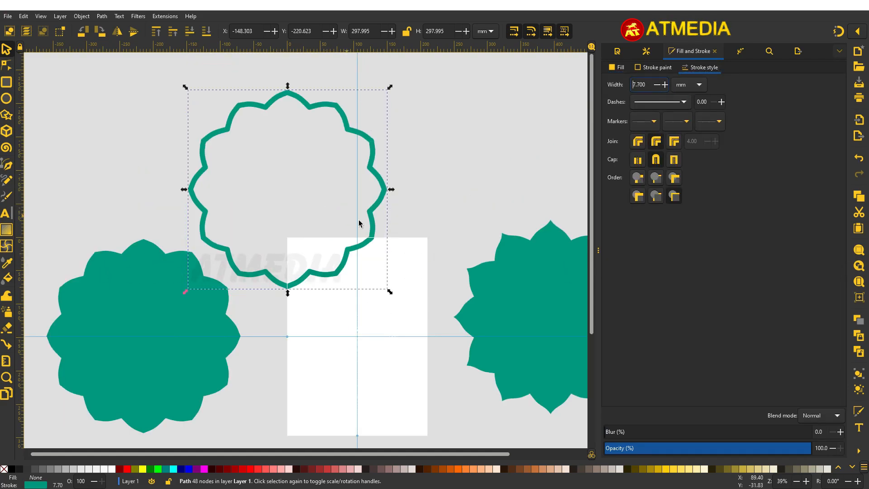
Move the outlined flower up to about X -261, Y -290 mm and the pointed-petal flower onto the page at about X -32, Y 2.5 mm.
mouse_move(344, 246)
mouse_down()
mouse_move(277, 202)
mouse_move(263, 206)
mouse_move(270, 206)
mouse_up()
click(469, 154)
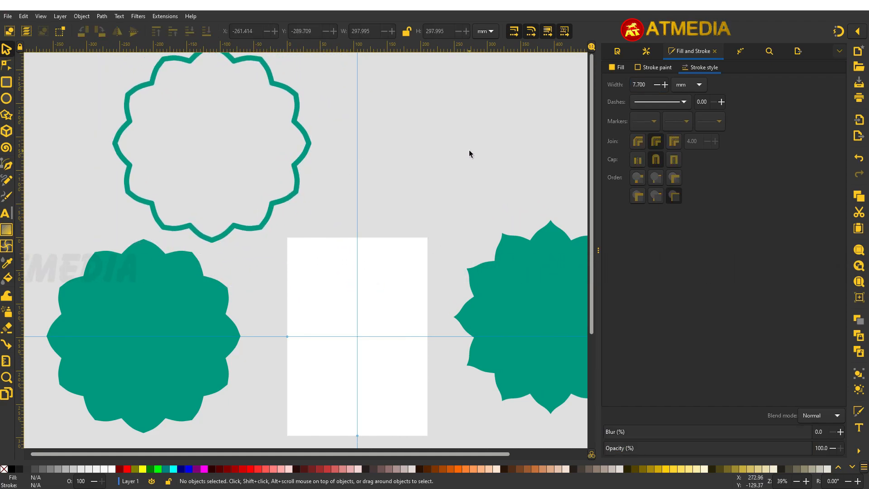
scroll(467, 153, down, 2)
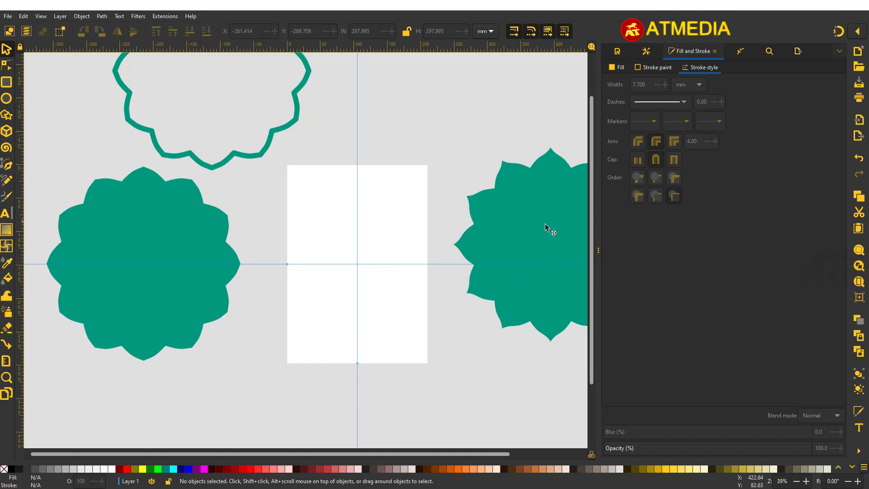
click(528, 250)
drag(545, 262, 352, 280)
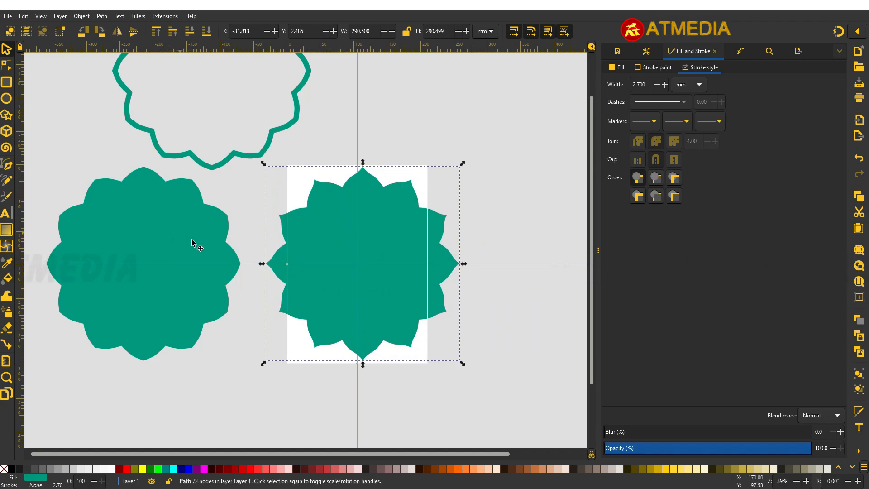
Lighten the filled round-petal flower's fill to lightness 37, giving colour 00bd9f.
click(143, 225)
drag(134, 226, 350, 241)
drag(309, 334, 109, 312)
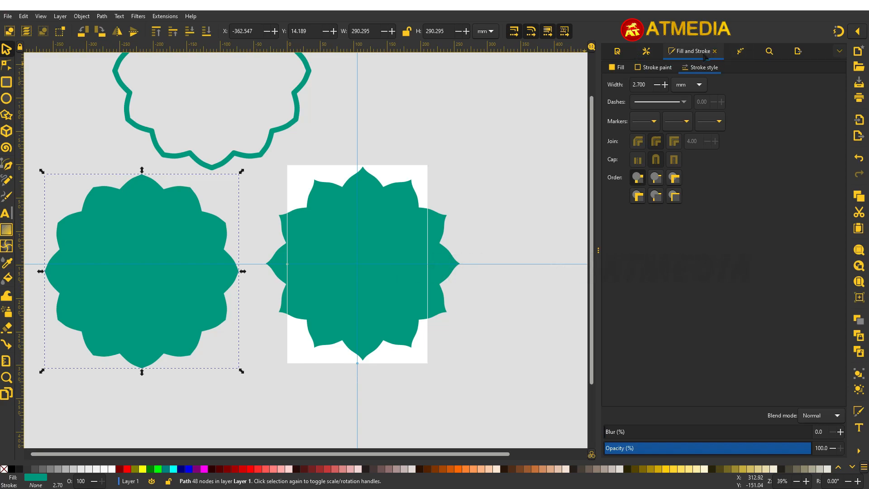
click(613, 69)
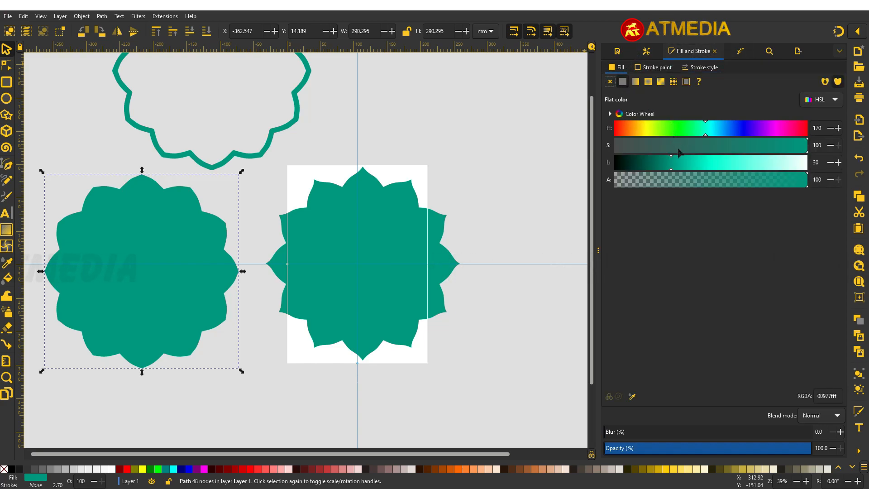
drag(675, 165, 685, 164)
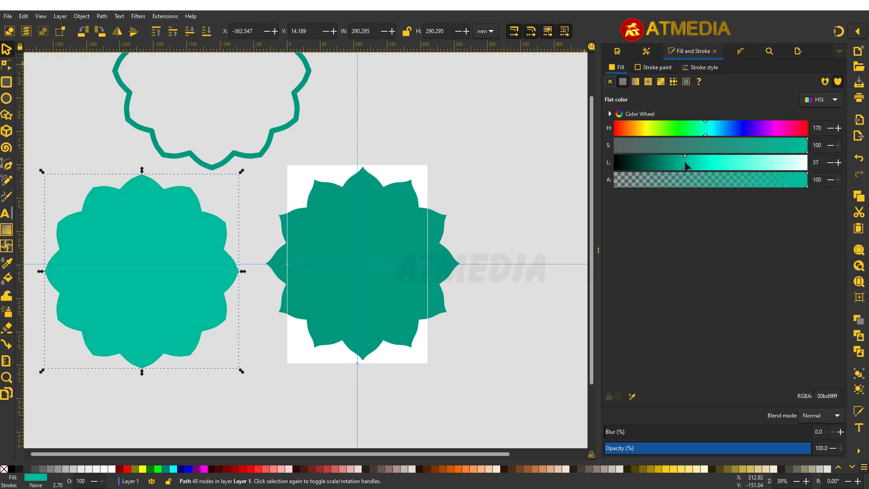
Shrink the lighter round-petal flower to about 230 mm wide and centre it with the pointed-petal flower on the guide crossing.
drag(194, 294, 404, 301)
drag(465, 366, 397, 280)
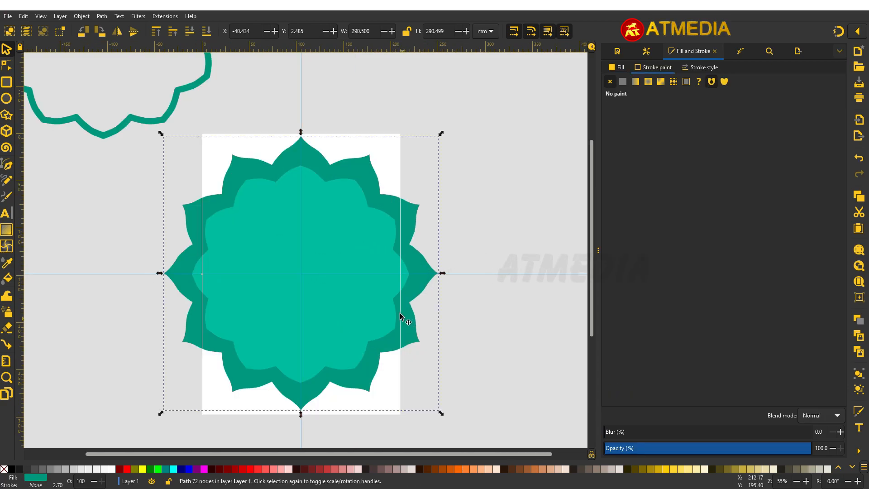
Duplicate the pointed-petal flower and turn the copy into an outline without fill, stroked in the round-petal flower's lighter teal.
scroll(400, 316, down, 4)
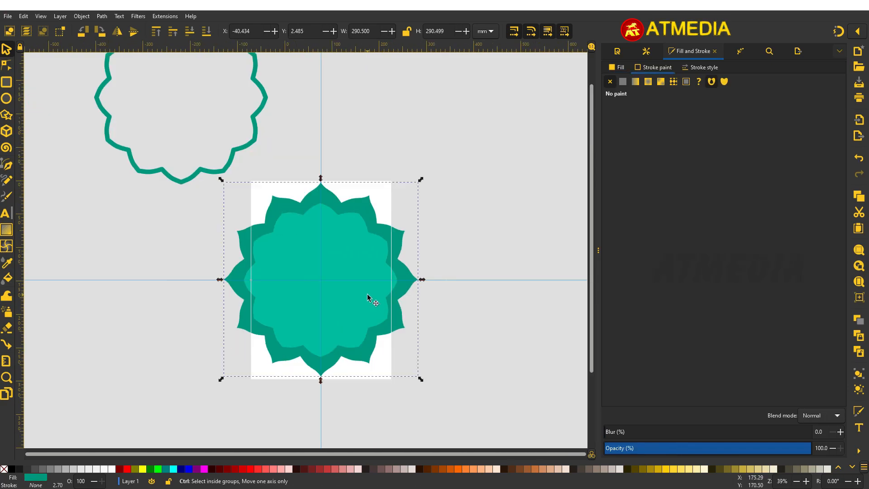
scroll(365, 295, up, 2)
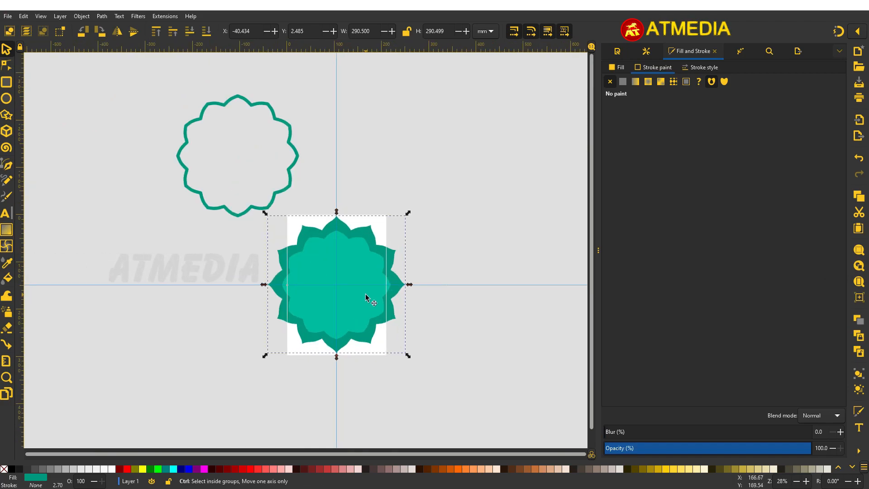
key(ctrl+d)
click(381, 309)
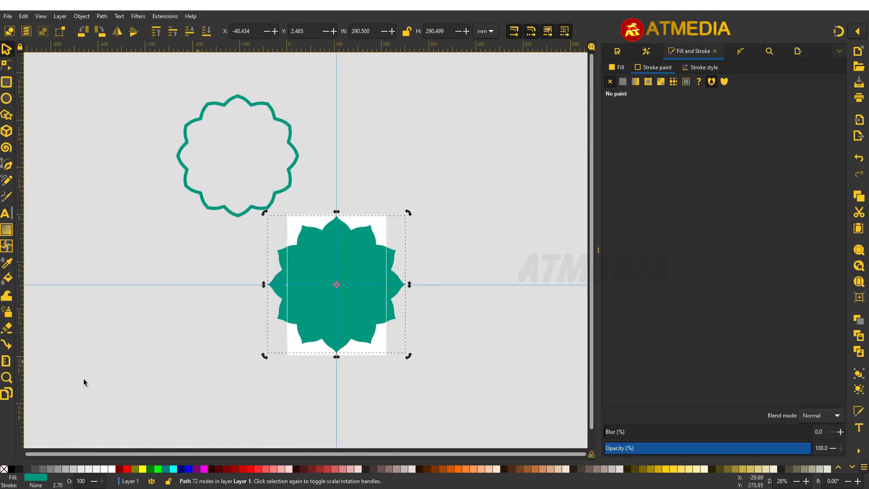
click(5, 471)
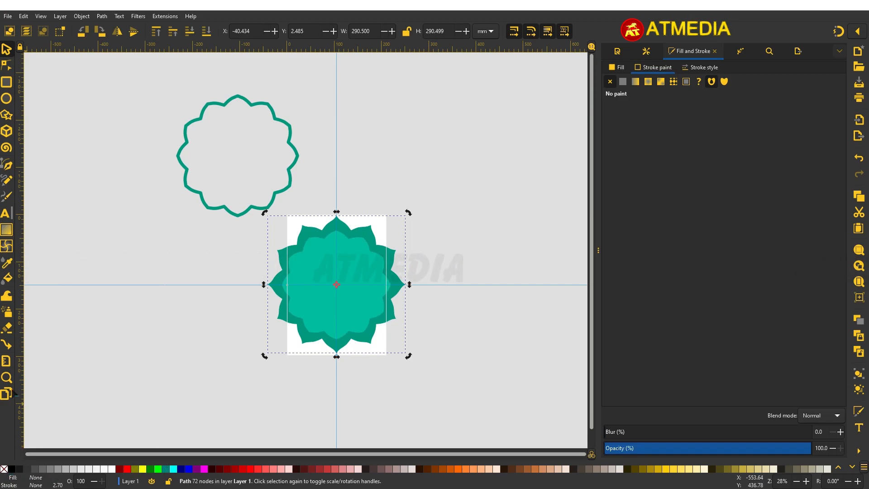
click(8, 263)
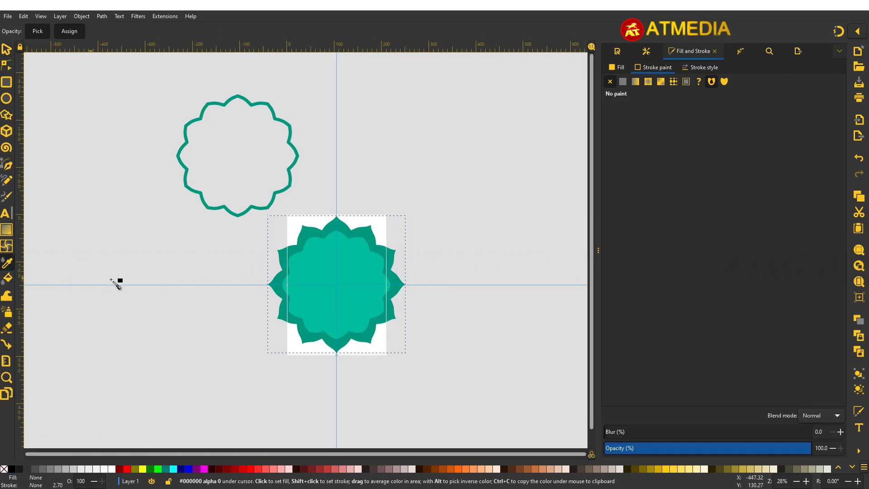
shift+click(305, 297)
key(s)
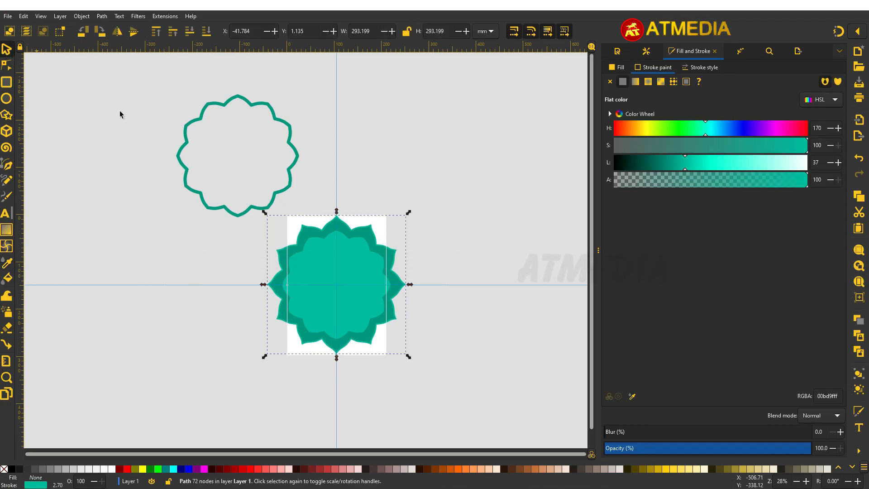
Scale the light outline down to about 274 mm wide and centre it inside the pointed petals at about X -33, Y 10 mm.
scroll(373, 262, up, 1)
scroll(319, 281, down, 2)
drag(425, 359, 415, 356)
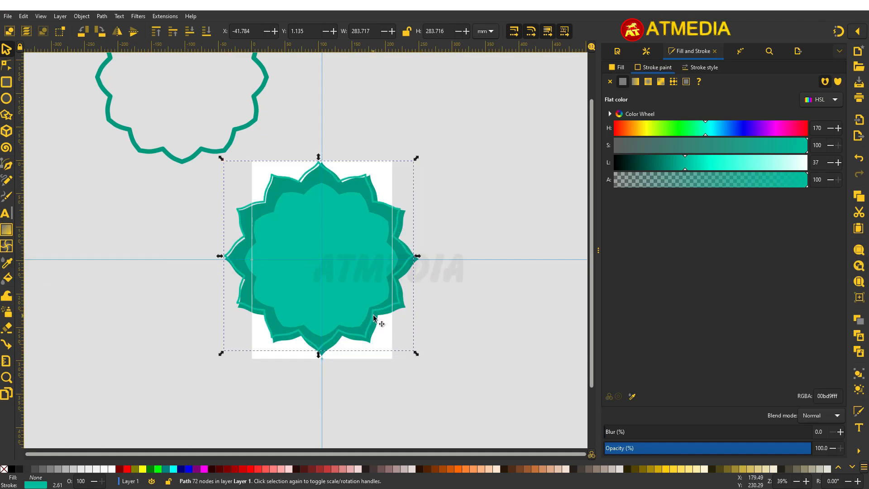
drag(375, 320, 378, 322)
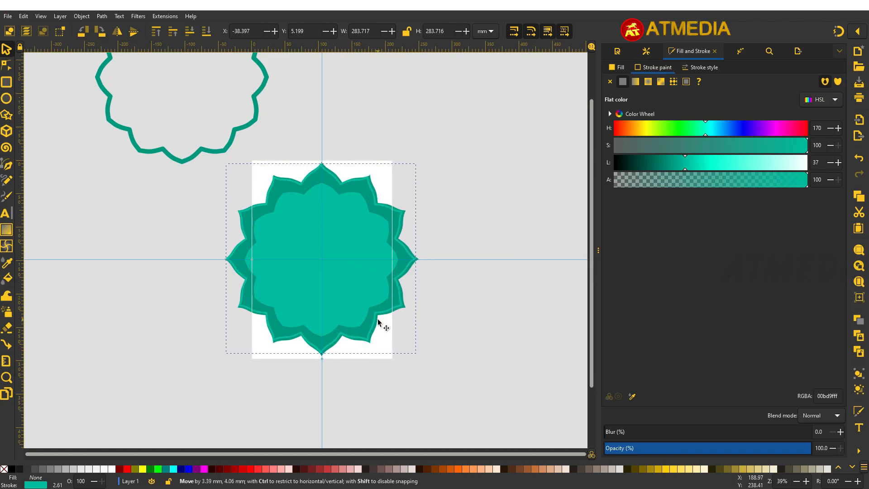
drag(221, 259, 225, 261)
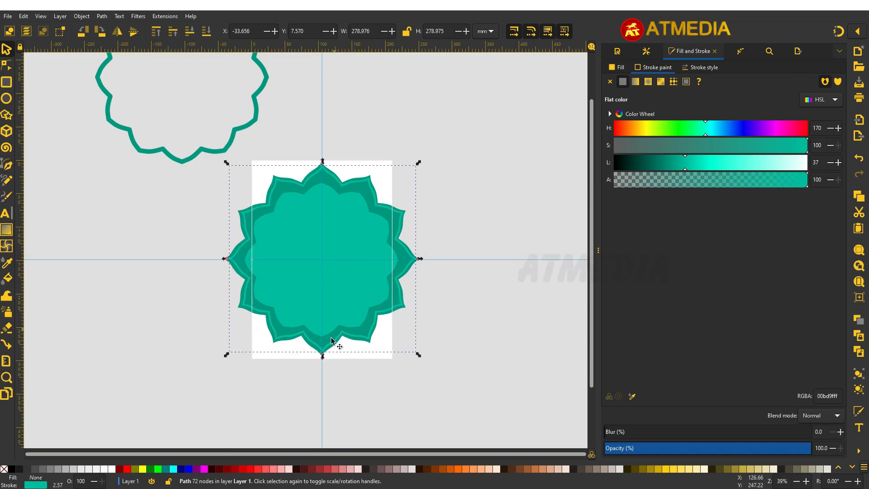
drag(420, 261, 416, 259)
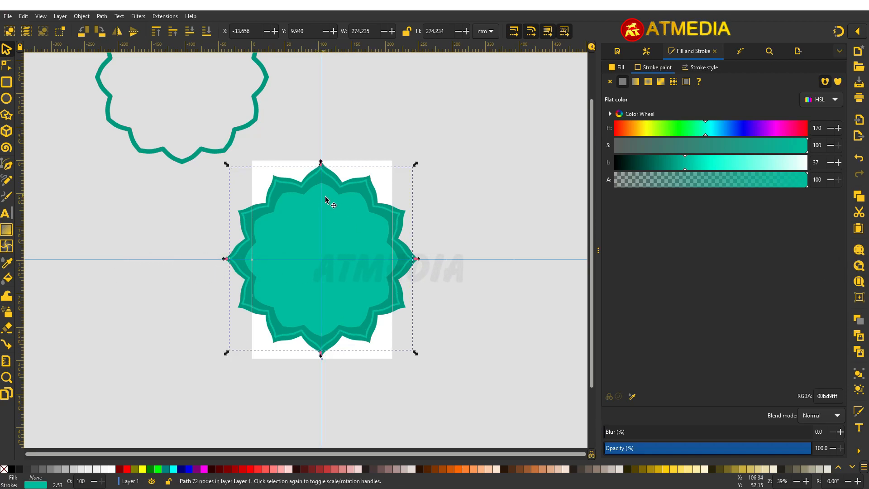
key(Right)
key(Right)
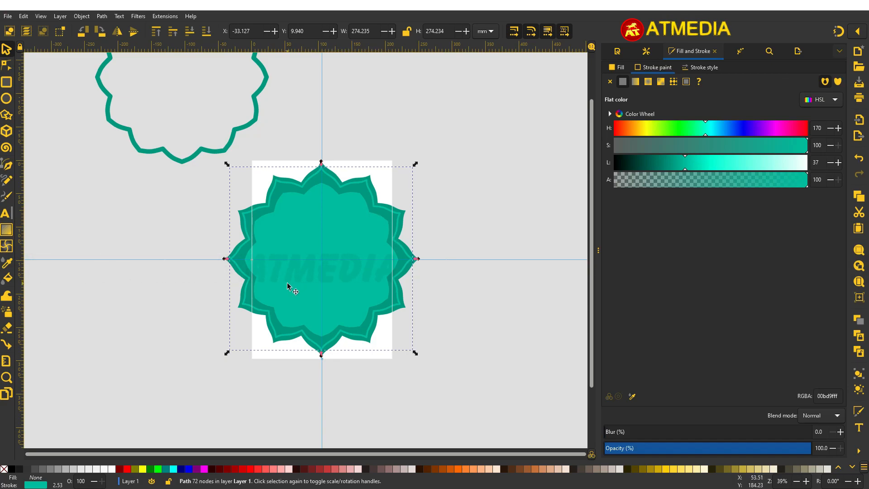
Make a shadow beneath the light outline from its duplicate, with the stroke at lightness 19 and a blur of 13.6%.
scroll(274, 300, up, 2)
scroll(269, 300, up, 1)
scroll(268, 303, down, 4)
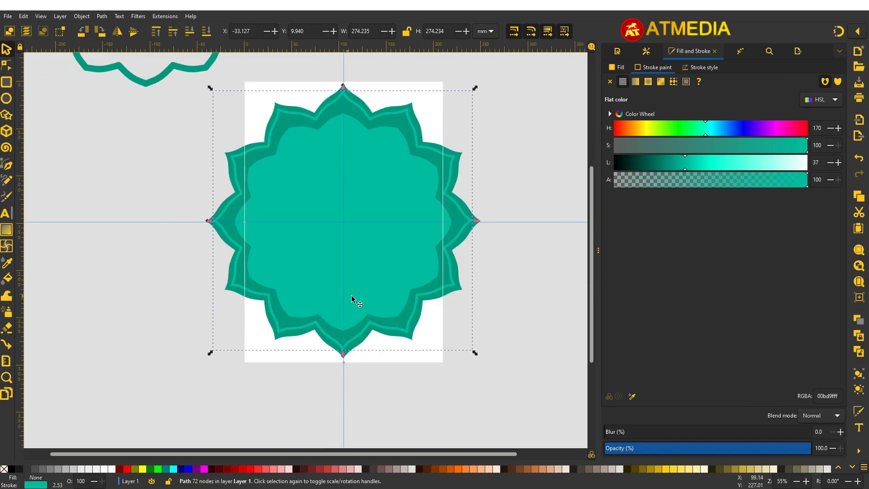
key(ctrl)
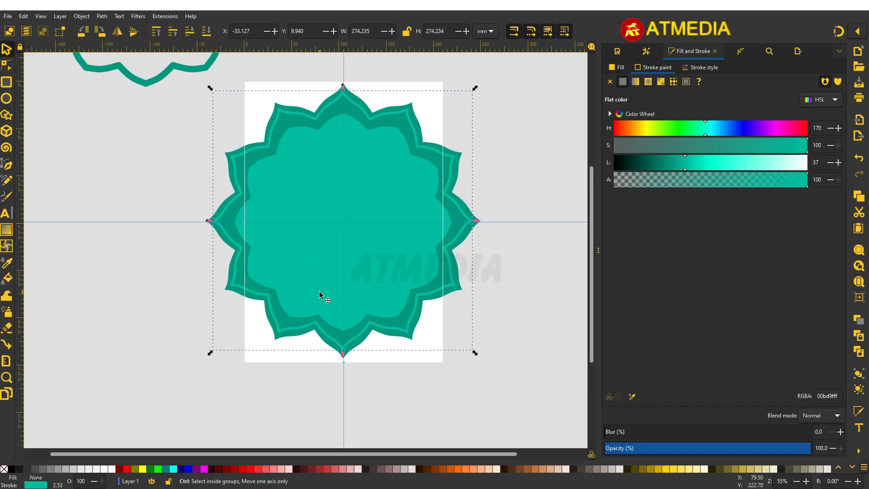
drag(682, 169, 652, 169)
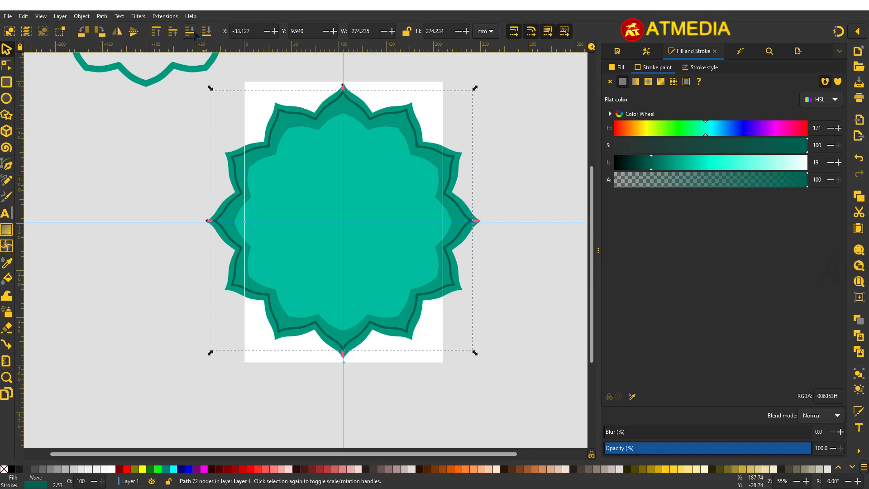
drag(619, 434, 636, 446)
drag(639, 432, 633, 432)
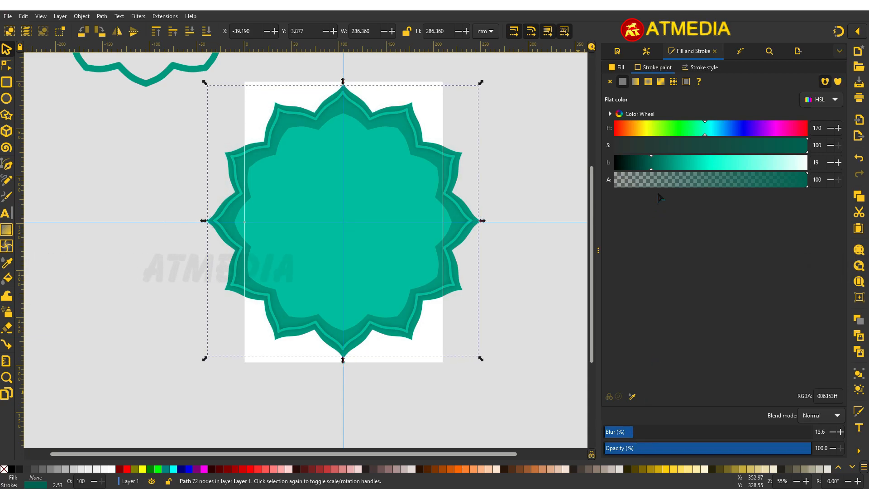
Widen the blurred shadow outline's stroke to 5.125 mm and deselect it.
click(711, 67)
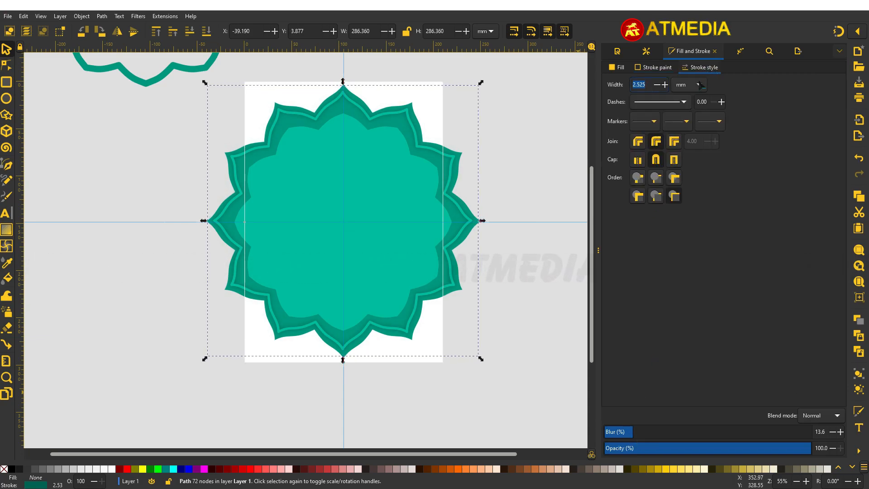
click(665, 85)
click(665, 85)
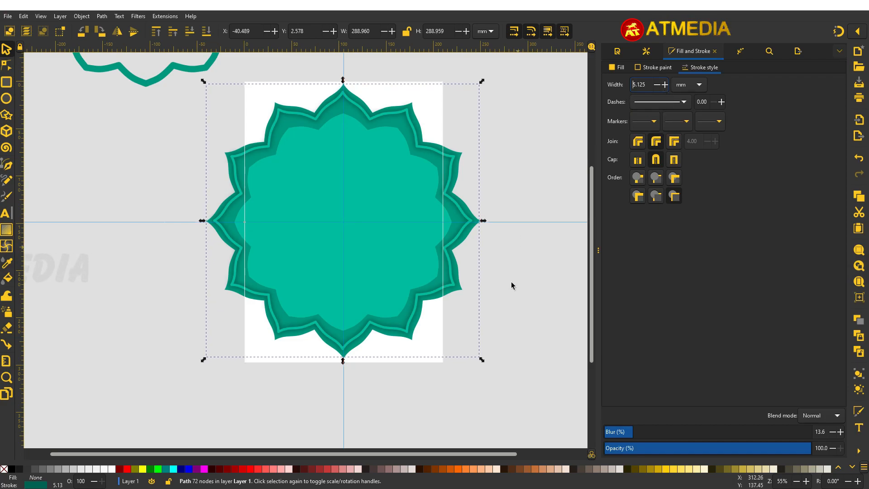
click(509, 297)
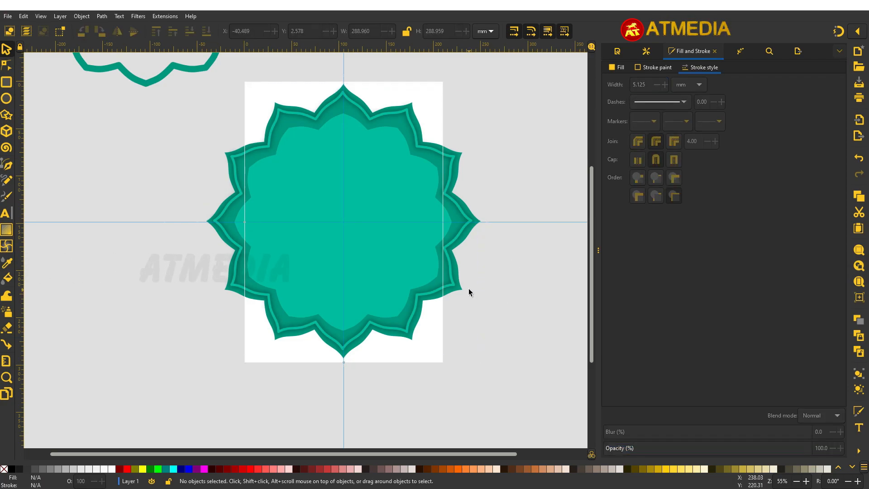
Duplicate the filled round-petal flower in place and darken the copy's fill to lightness 14.
ctrl+click(379, 275)
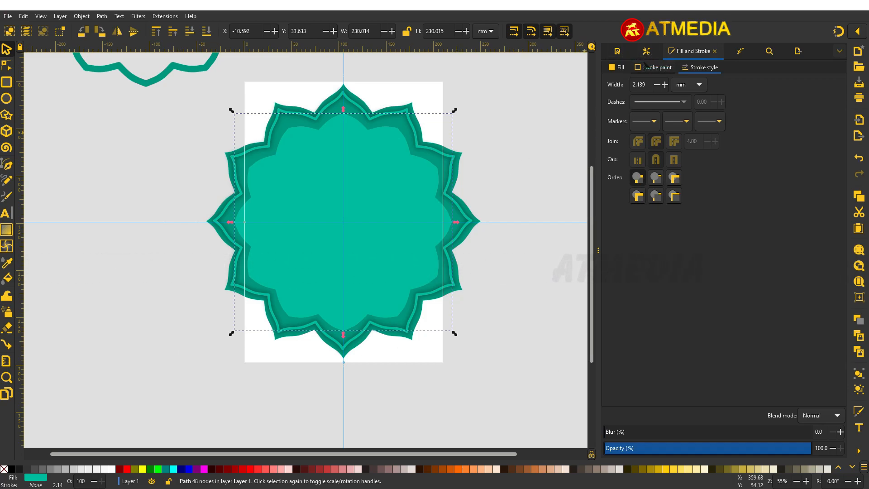
click(618, 67)
drag(671, 171, 641, 168)
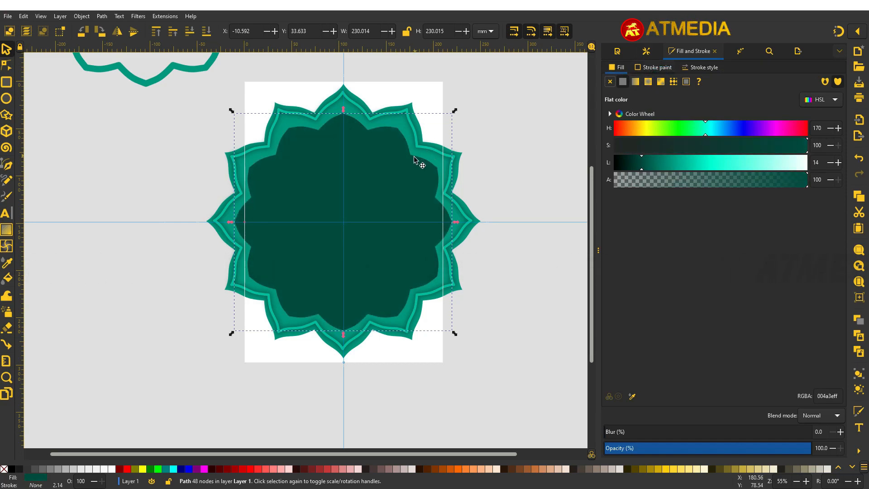
drag(396, 254, 465, 261)
key(ctrl+z)
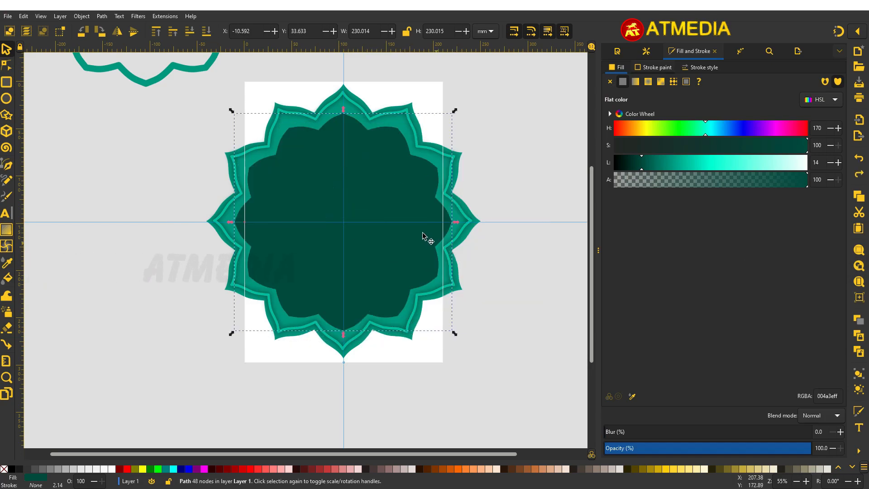
Lower the dark copy beneath the round-petal flower and blur it by 19.5% as a shadow.
key(ctrl+z)
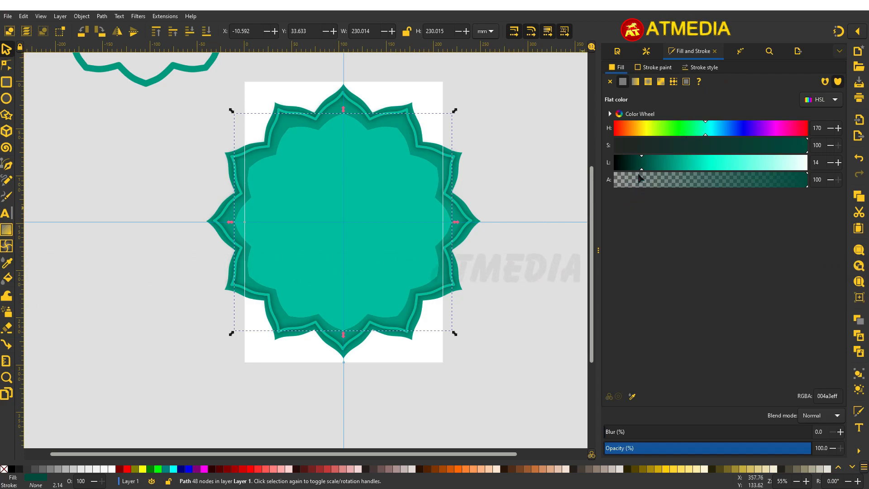
drag(615, 435, 645, 439)
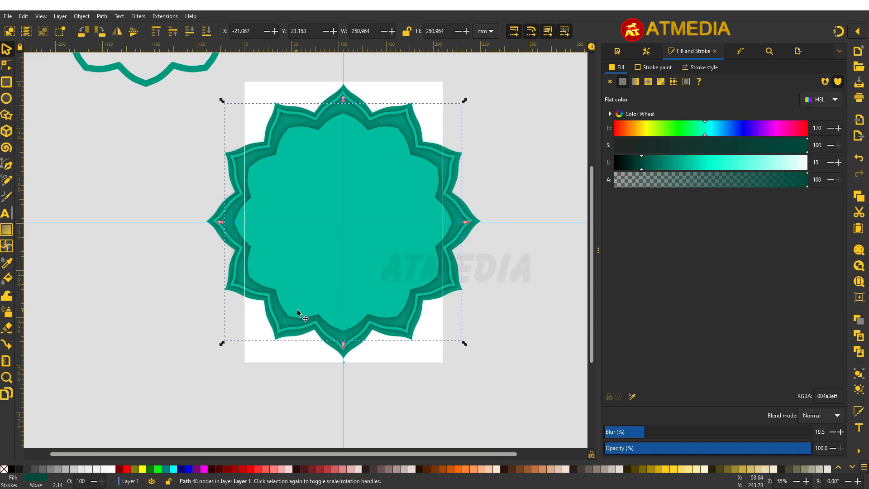
scroll(228, 283, up, 1)
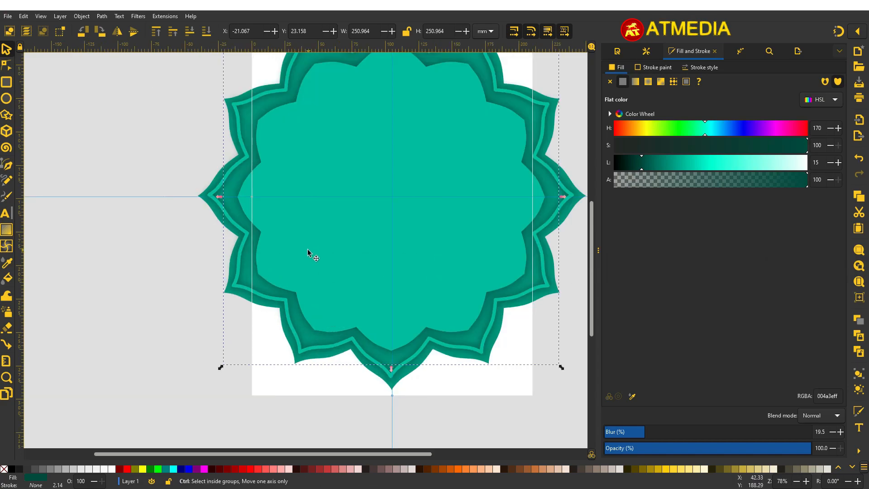
scroll(308, 250, down, 1)
drag(342, 221, 299, 262)
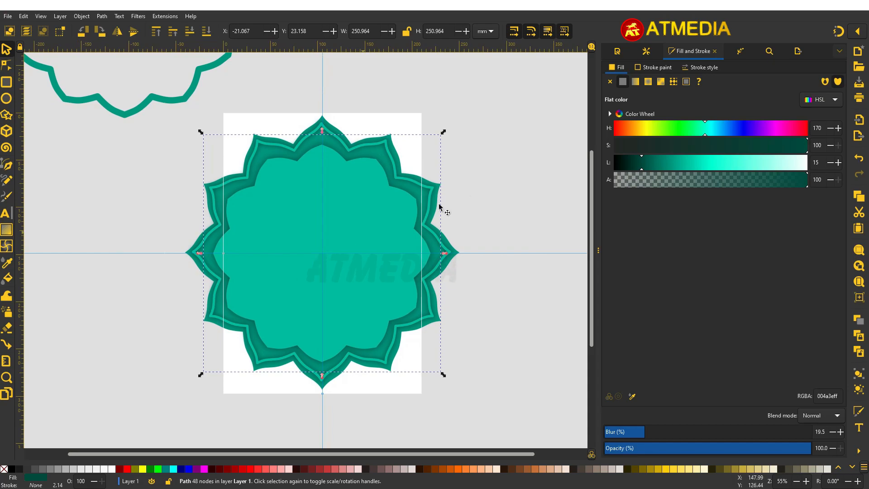
click(491, 180)
Move the outlined flower onto the round-petal flower and scale it to about 181 mm wide at about X 12, Y 61 mm.
scroll(358, 197, down, 3)
scroll(351, 199, up, 2)
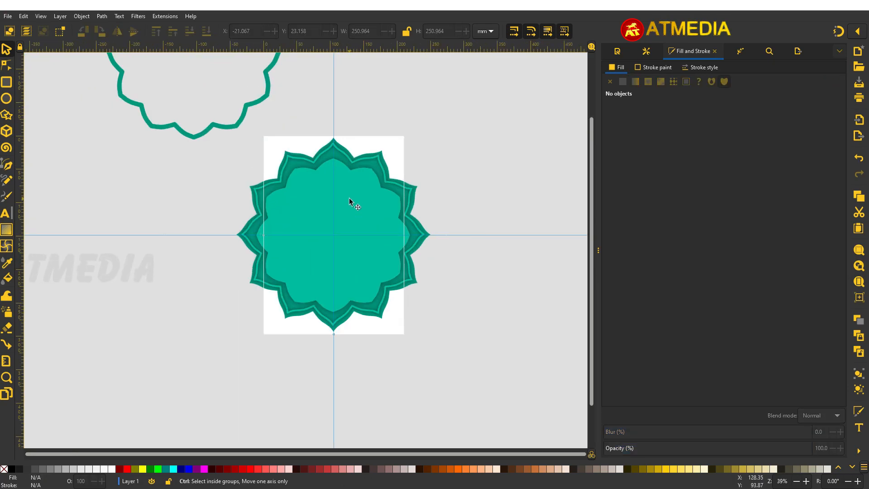
mouse_move(227, 124)
mouse_down()
mouse_move(314, 234)
mouse_move(446, 347)
mouse_up()
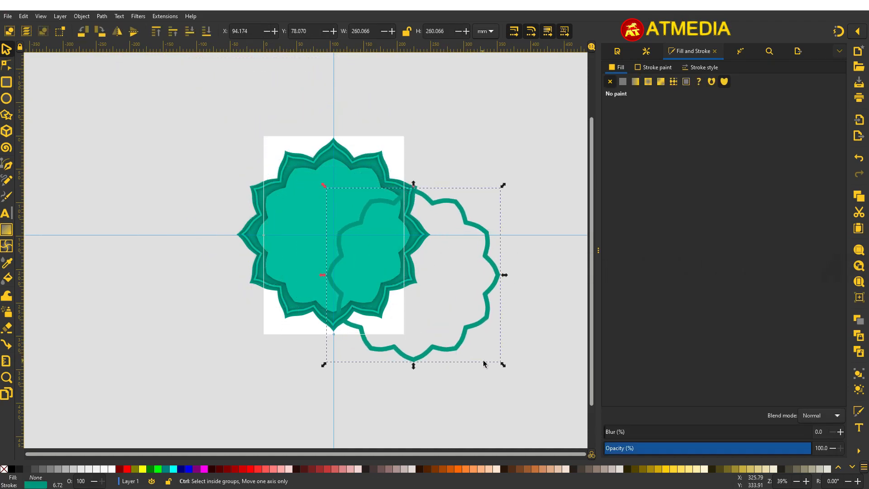
mouse_move(503, 365)
mouse_down()
mouse_move(464, 346)
mouse_move(428, 296)
mouse_move(351, 269)
mouse_move(362, 277)
mouse_up()
scroll(361, 276, up, 1)
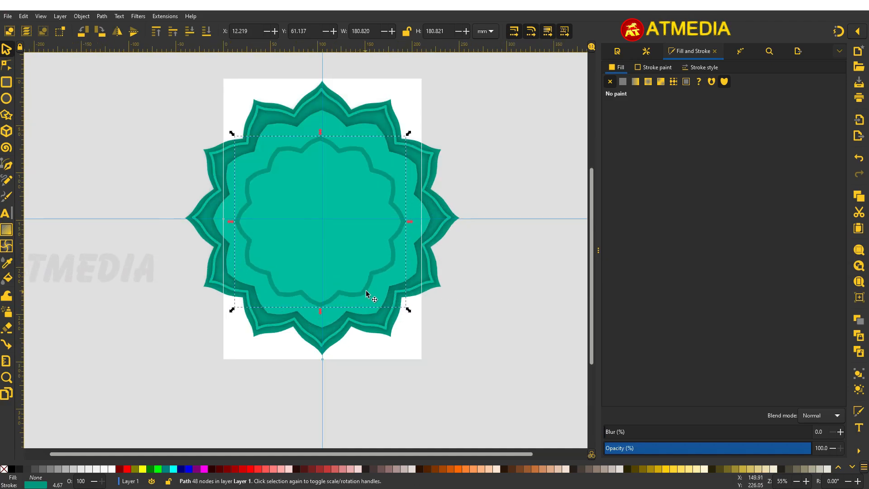
Duplicate the outermost pointed outline, scale the copy to about 225 mm wide and sample dark green #007a66 from the artwork for its stroke.
click(388, 327)
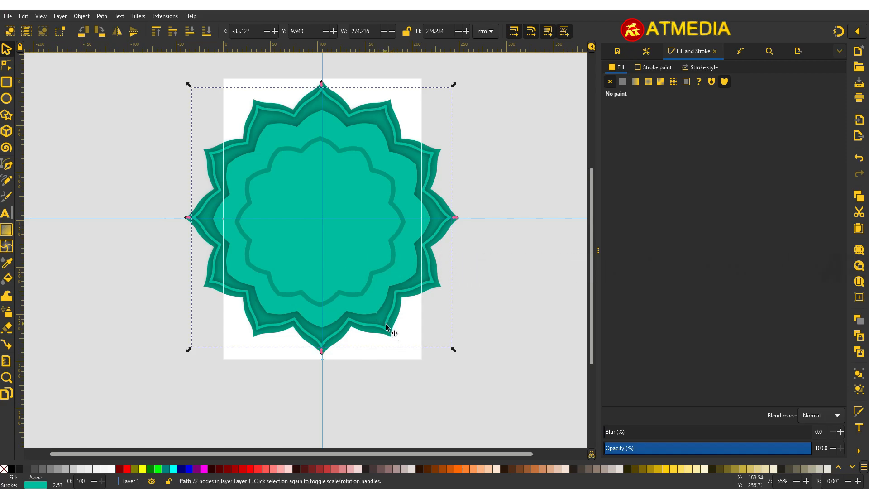
drag(454, 350, 408, 306)
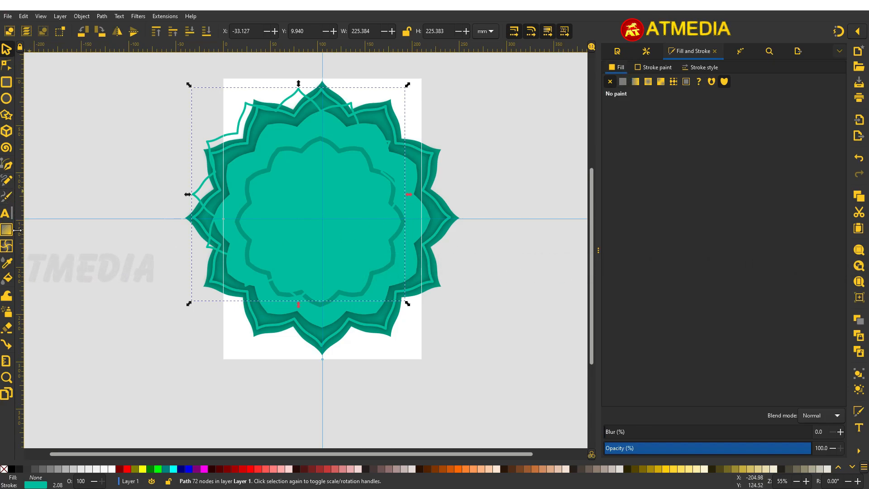
click(7, 262)
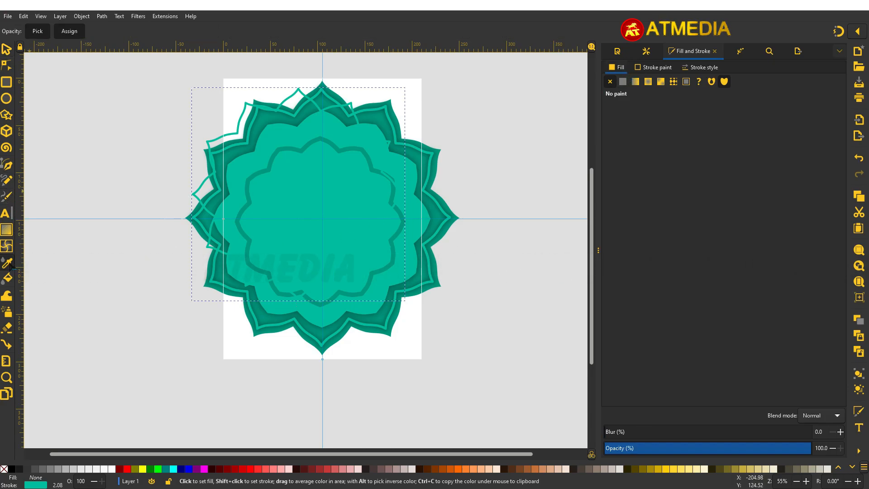
shift+click(268, 320)
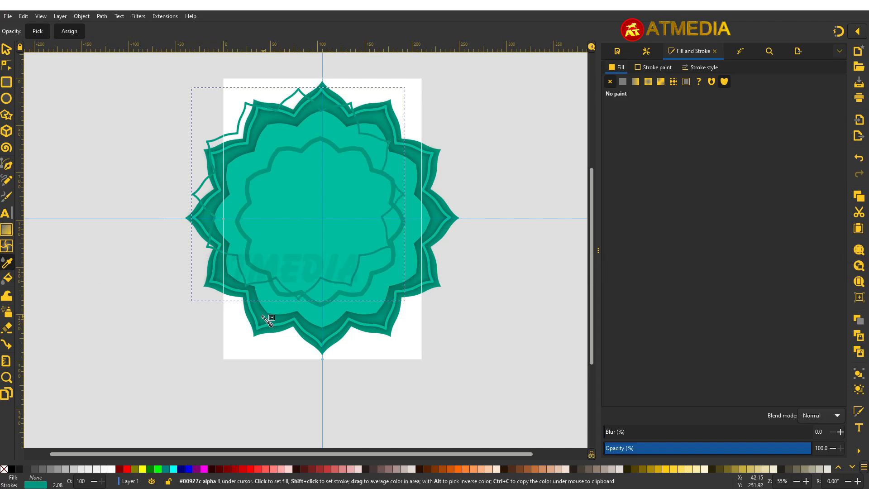
shift+click(254, 323)
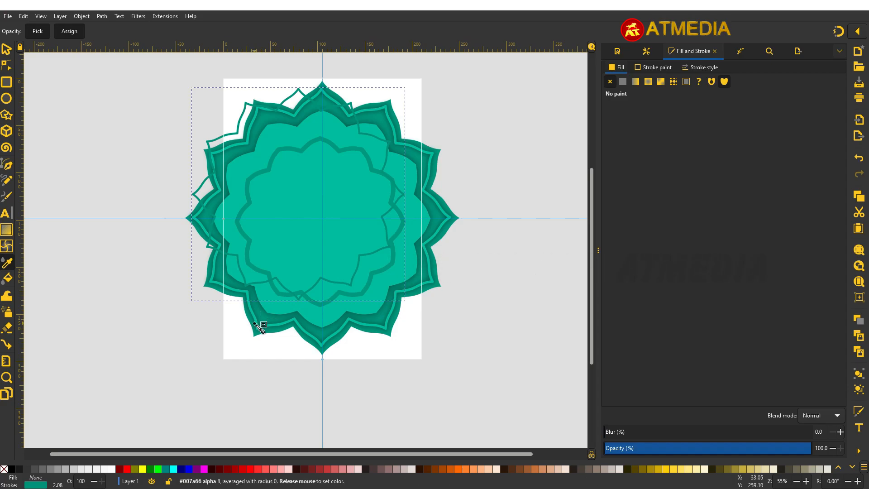
click(7, 50)
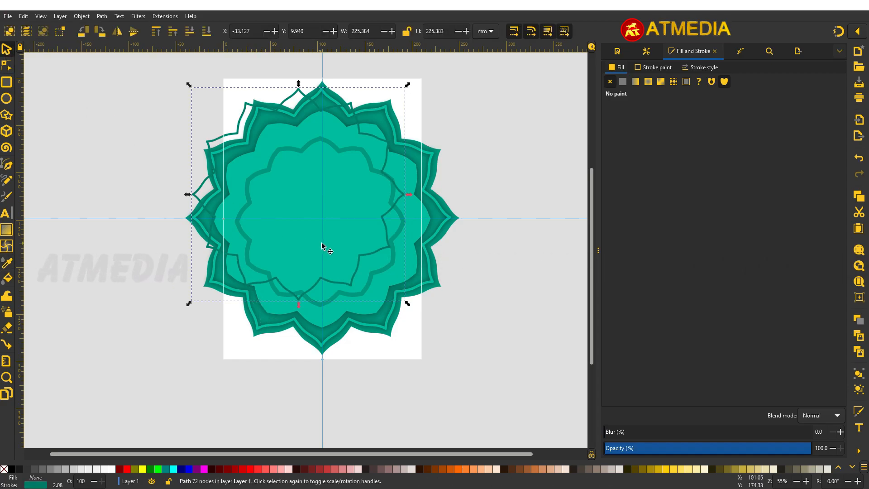
Centre the dark pointed outline over the guides and scale it to about 210 mm wide at about X 0.4, Y 46.8 mm.
drag(360, 265, 388, 282)
drag(431, 320, 419, 307)
drag(381, 264, 391, 282)
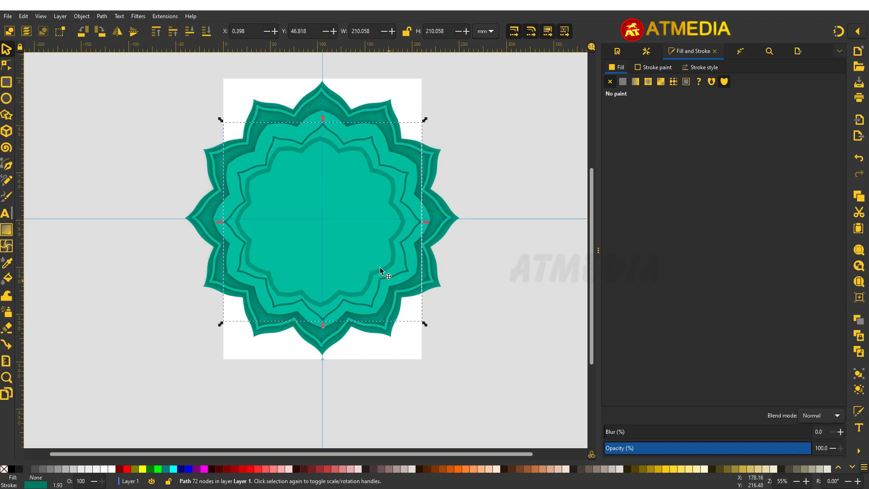
Scale the round-petal outline to about 165 mm wide at about X 21, Y 71 mm and set its stroke lightness to 21.
drag(409, 311, 395, 298)
drag(358, 270, 365, 273)
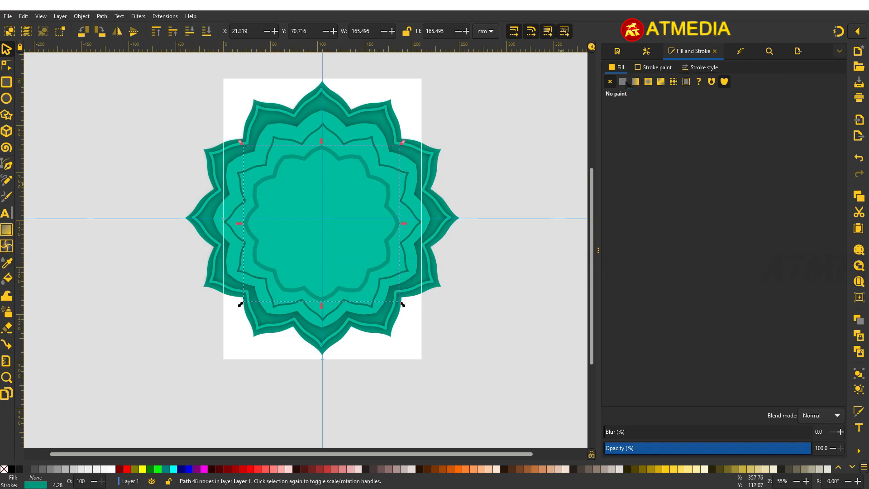
click(657, 68)
click(655, 162)
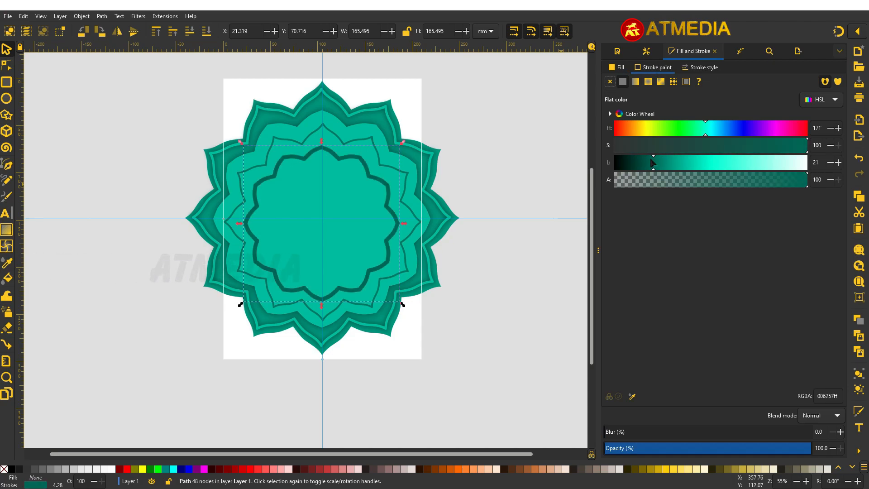
Sample the inner round-petal outline's dark green #006958 as the stroke colour of the thin pointed outline.
click(416, 265)
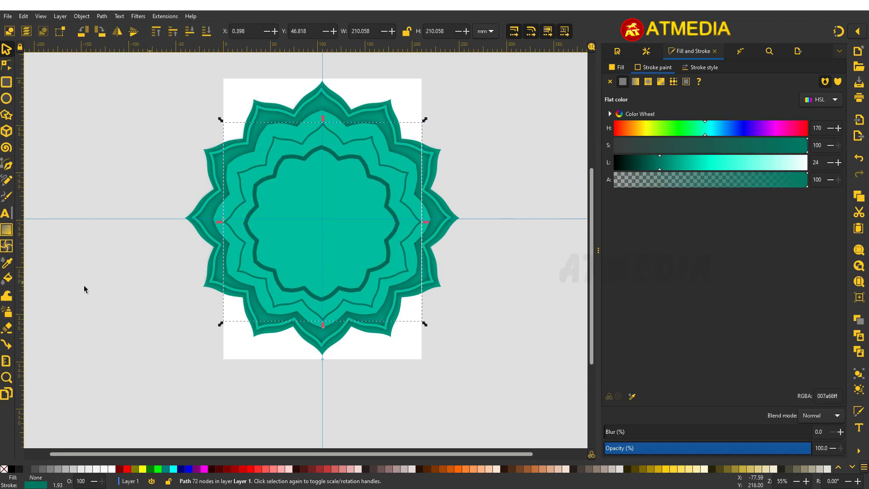
click(7, 262)
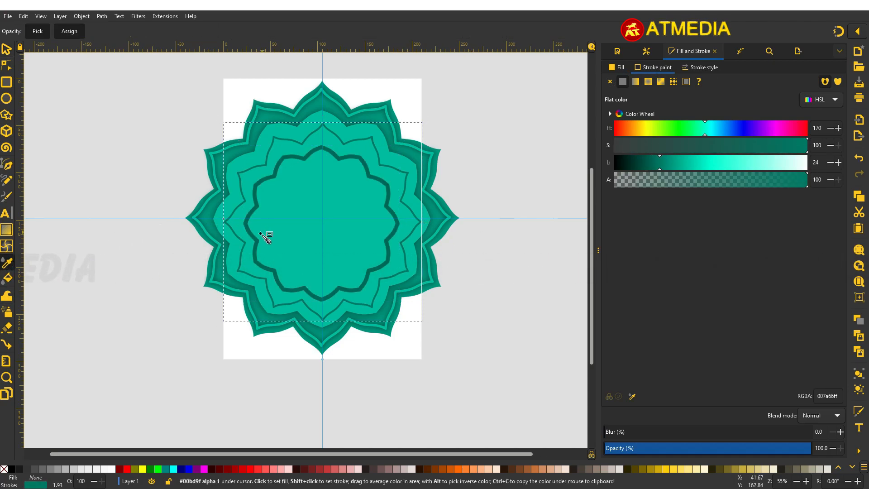
shift+click(245, 218)
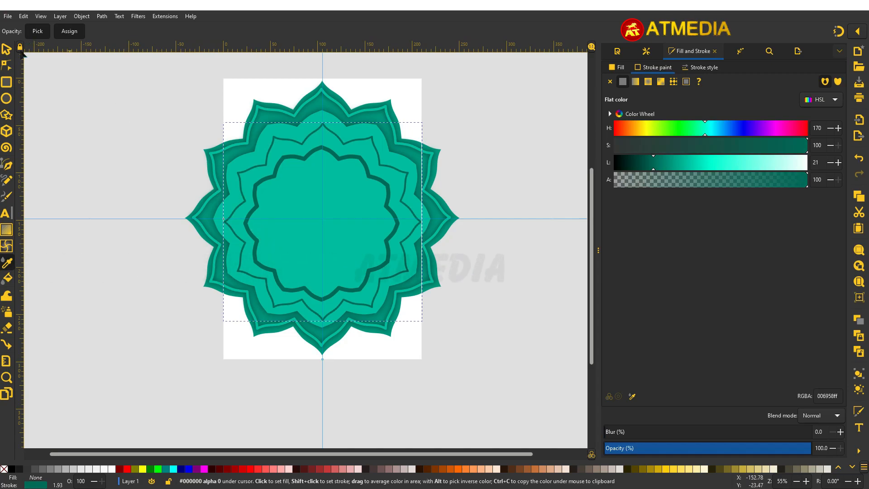
Enlarge the dark round-petal outline to about 197 mm wide and centre it at about X 6, Y 54.4 mm.
key(s)
click(261, 257)
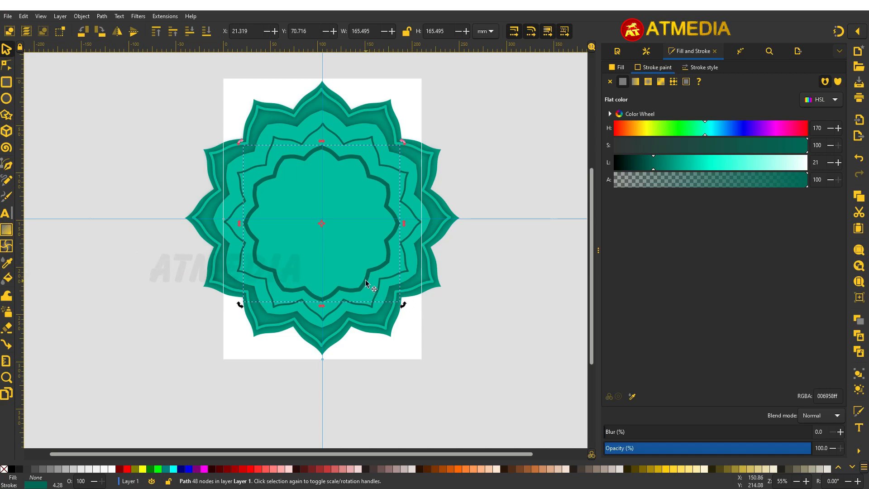
drag(400, 301, 433, 334)
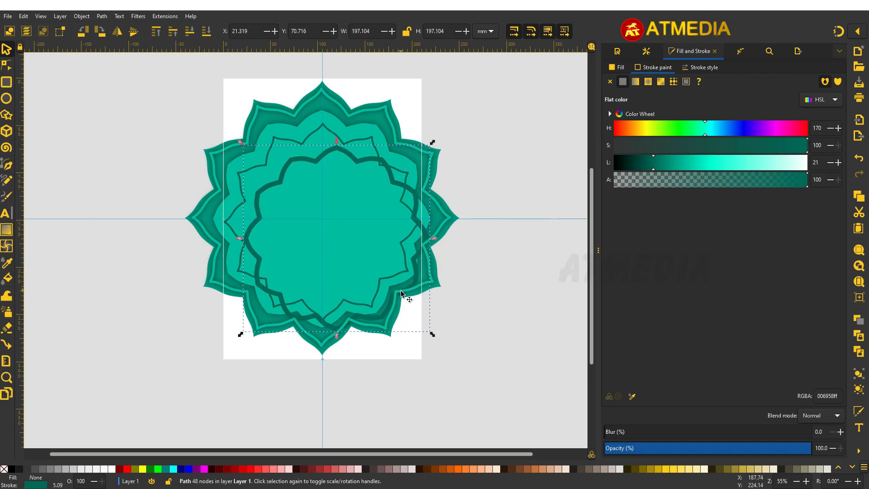
drag(387, 304, 373, 288)
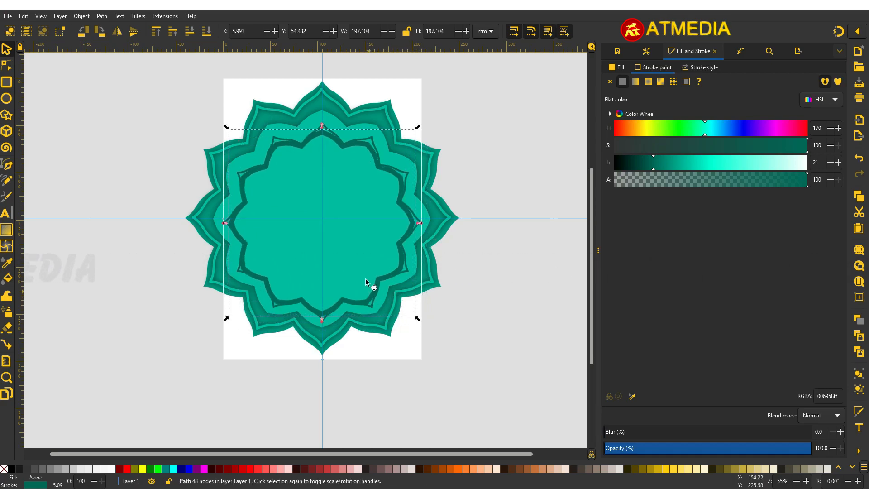
Scale the thin pointed outline to about 210.5 mm wide, nudge it onto the centre and try a 14.9% blur on it.
click(276, 138)
drag(425, 325, 425, 329)
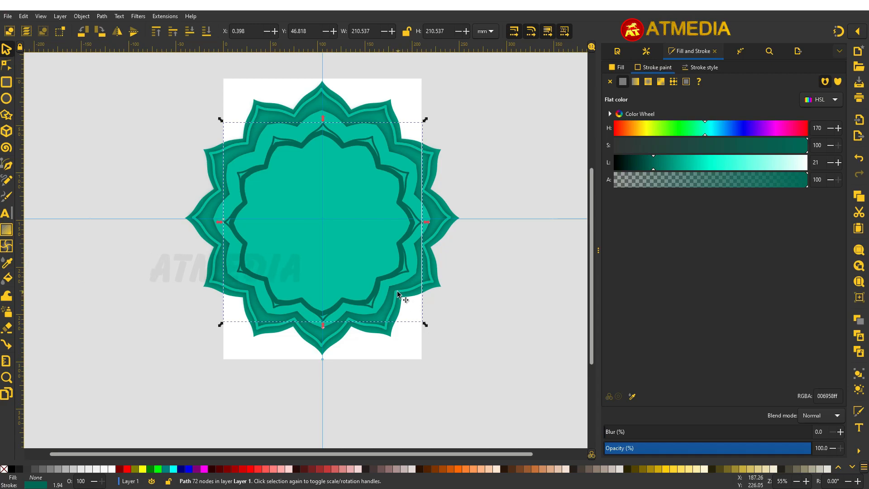
key(Left)
key(Down)
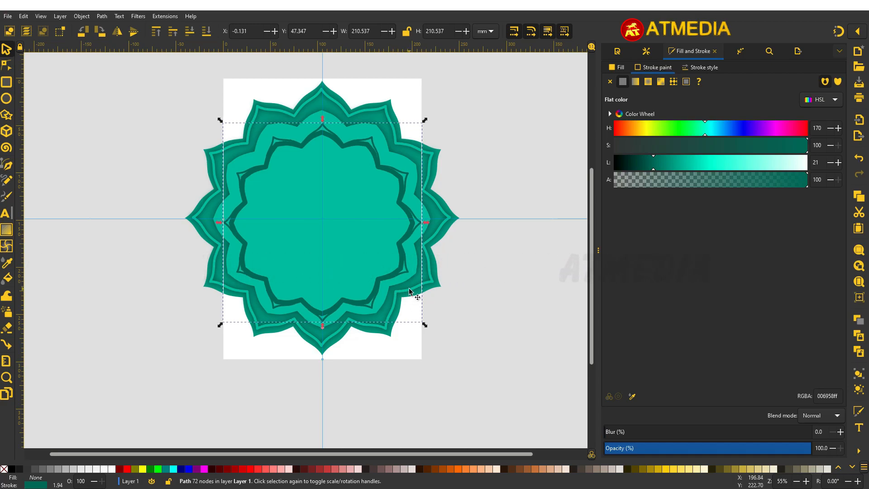
key(Left)
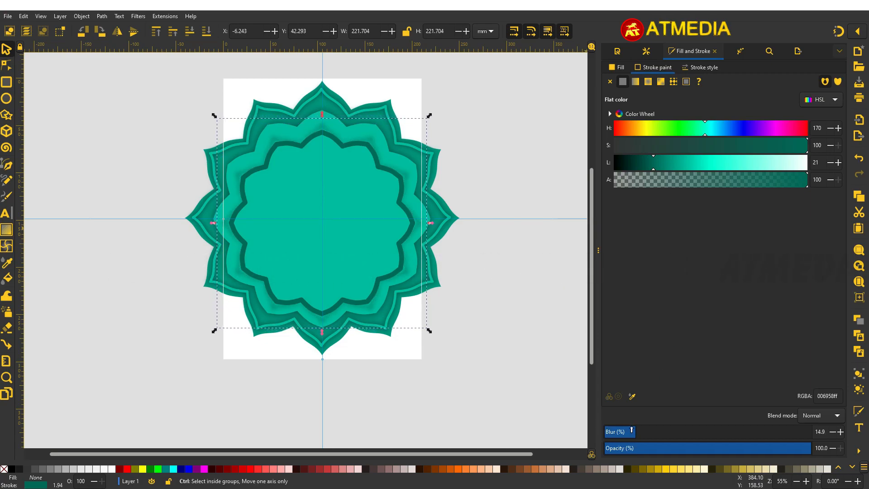
Shrink the pointed outline to about 155 mm wide at about X 28.6, Y 76.6 mm and brighten its flat stroke to lightness 47.
drag(424, 325, 371, 306)
drag(335, 243, 369, 272)
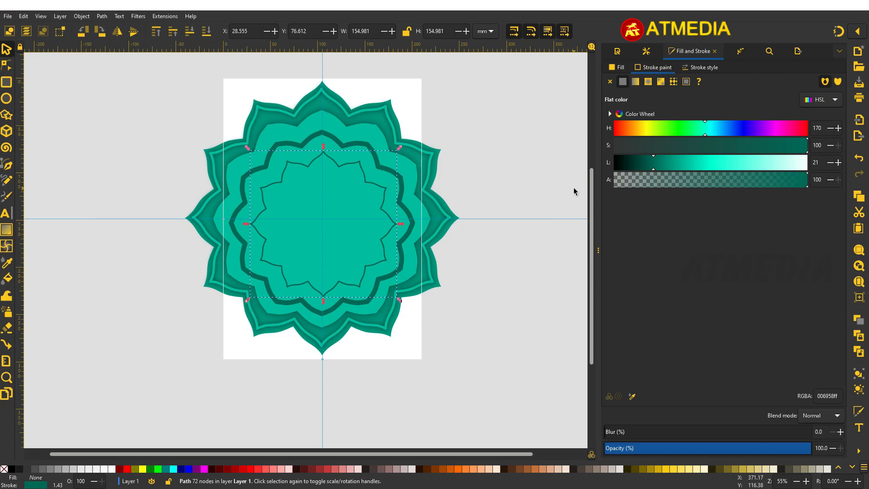
drag(653, 167, 706, 170)
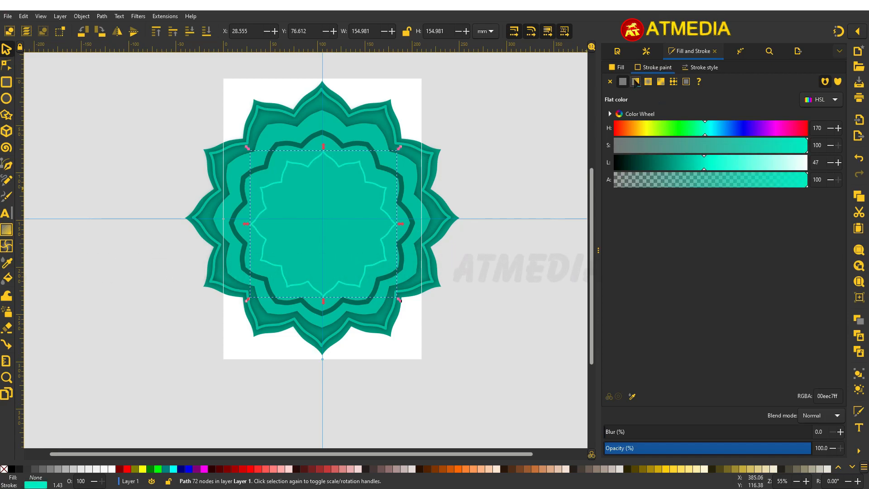
click(650, 83)
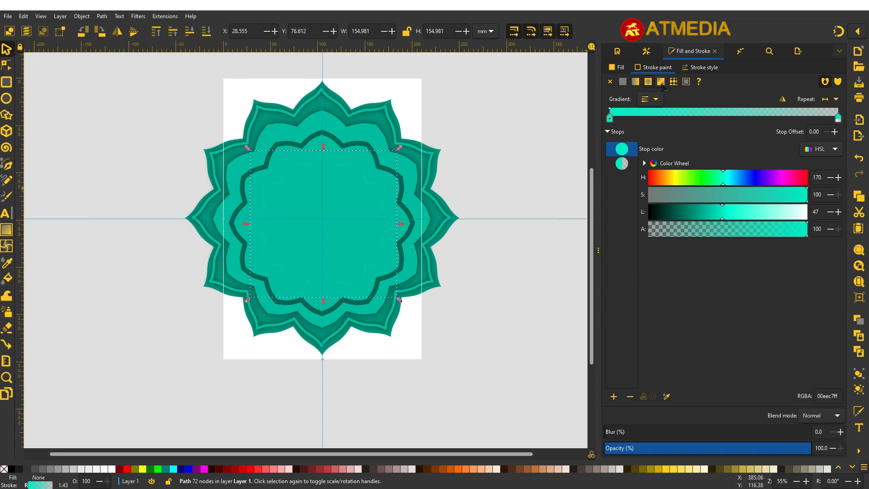
click(623, 82)
mouse_move(699, 164)
mouse_down()
mouse_move(693, 169)
mouse_move(703, 171)
mouse_up()
Fill the small pointed flower with flat bright turquoise at lightness 48.
click(616, 68)
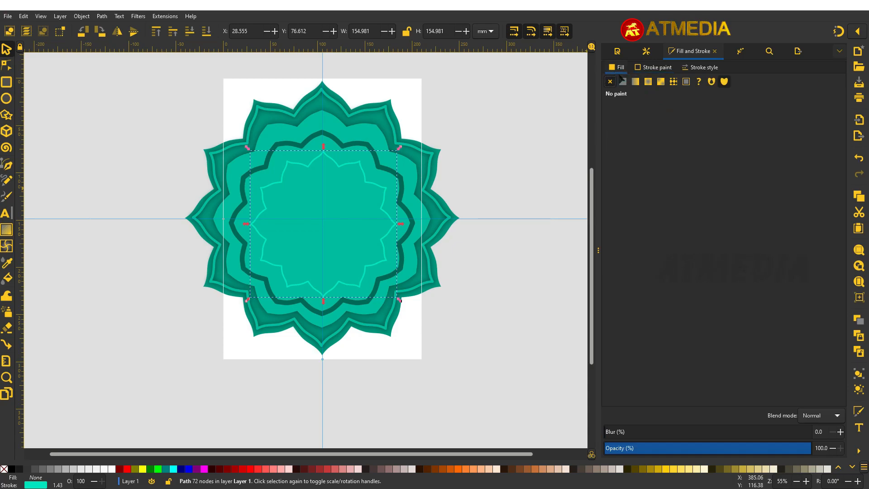
click(623, 82)
mouse_move(693, 164)
mouse_down()
mouse_move(716, 175)
mouse_move(707, 174)
mouse_up()
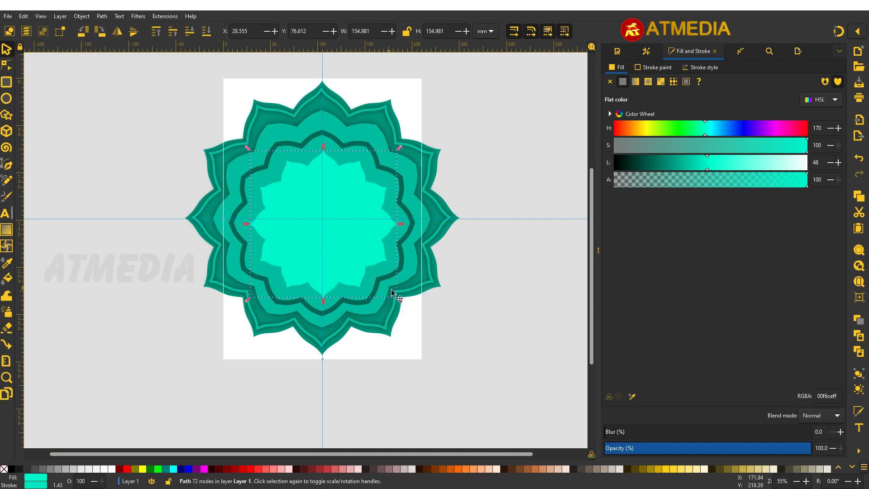
Enlarge the bright turquoise flower to about 173 mm wide, centre it at about X 19, Y 66.6 mm and deselect it.
drag(402, 301, 416, 322)
drag(369, 270, 359, 258)
key(Left)
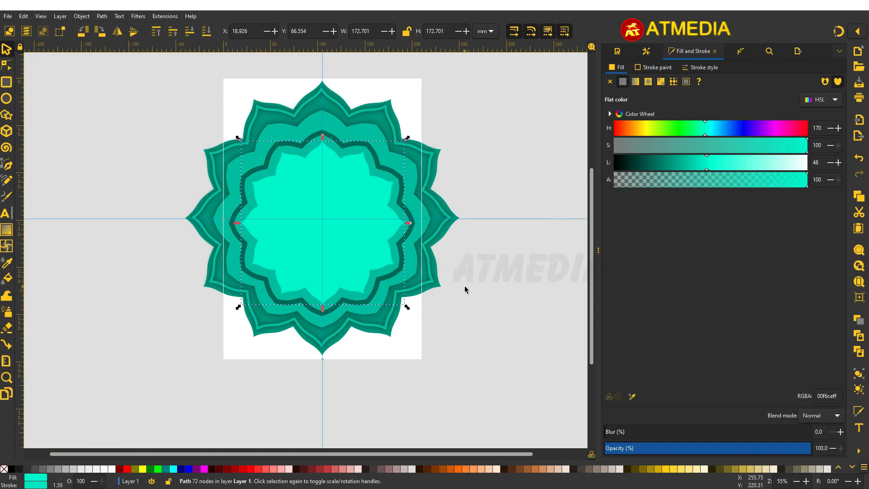
key(Escape)
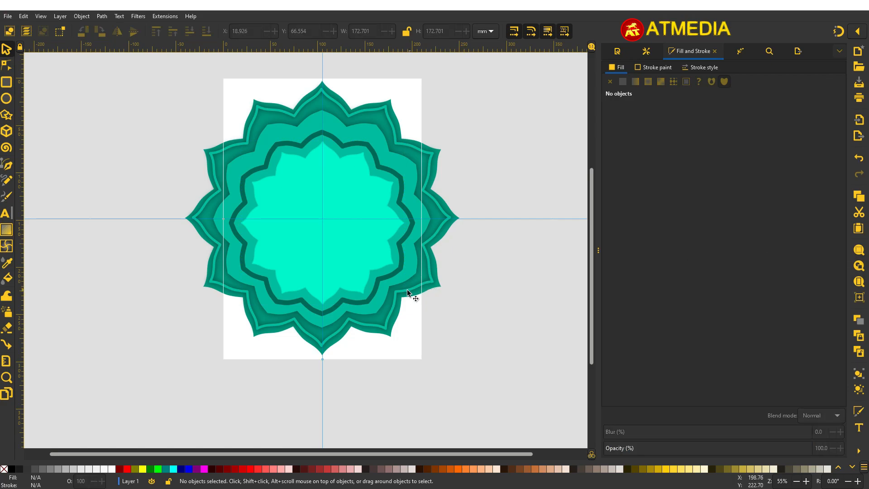
Brighten the outermost pointed outline's stroke to lightness 48, keeping it unfilled, and deselect it.
click(393, 300)
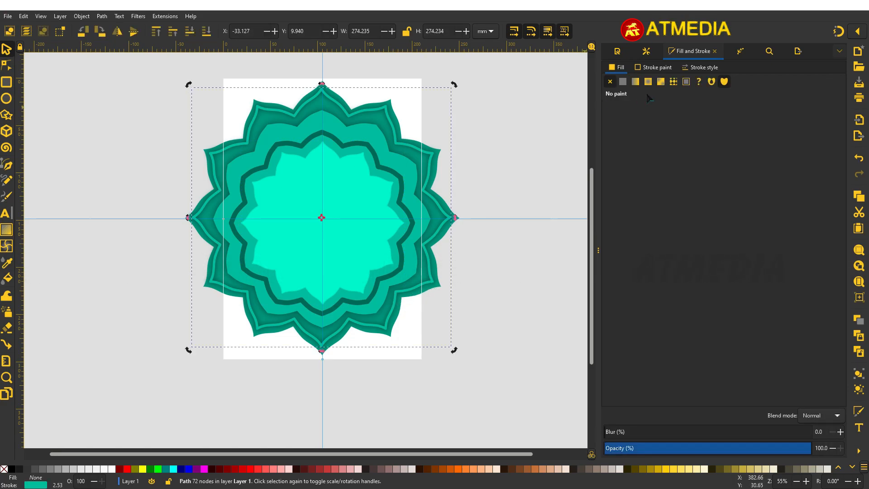
click(623, 82)
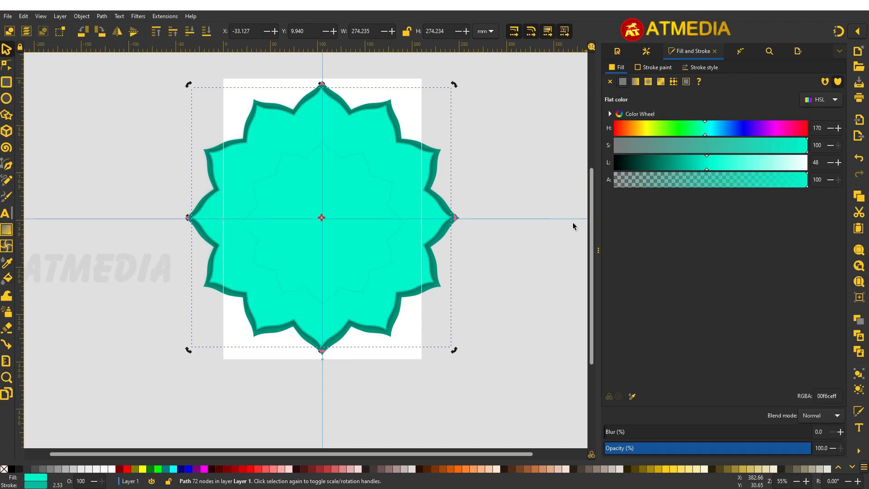
click(611, 81)
click(656, 67)
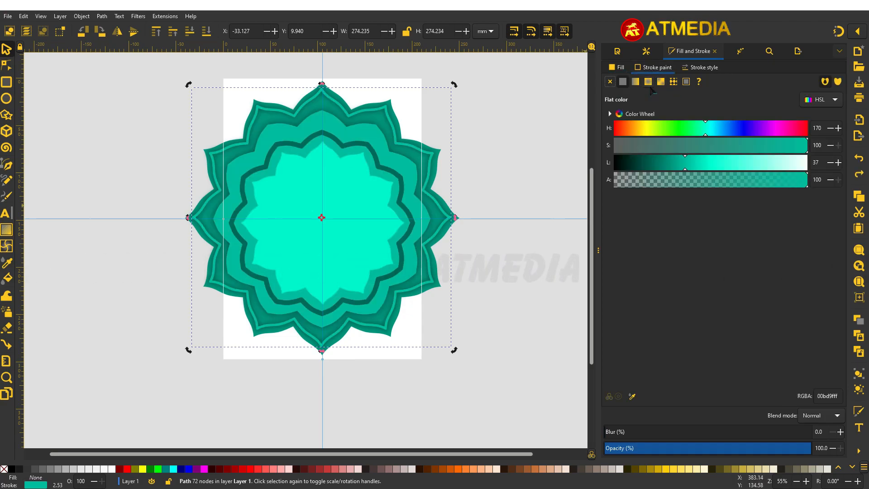
drag(691, 162, 708, 167)
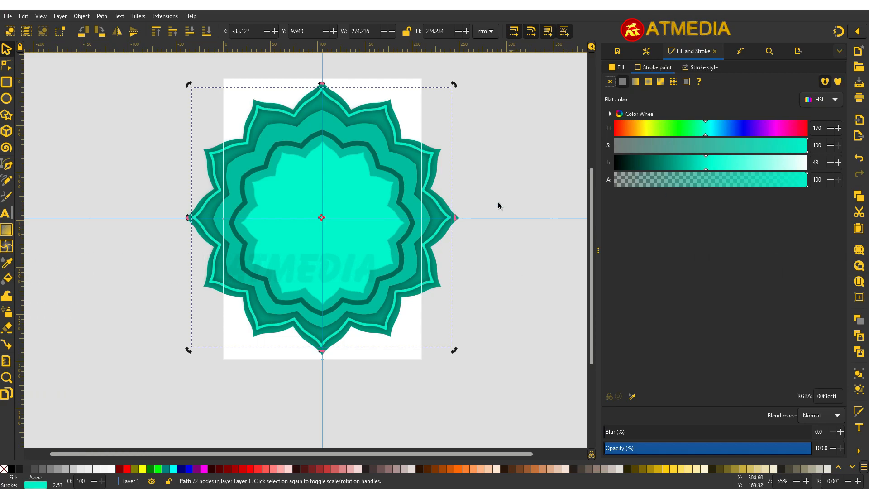
click(531, 329)
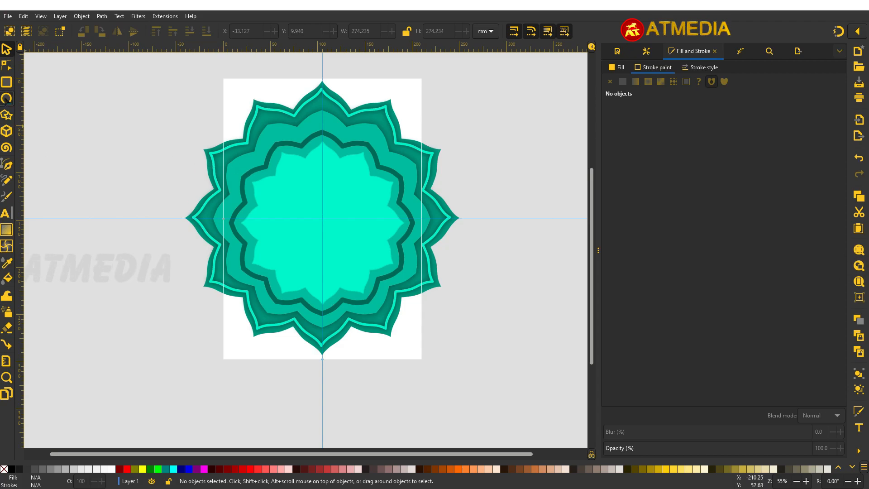
key(e)
ctrl+scroll(332, 118, up, 1)
scroll(333, 119, up, 4)
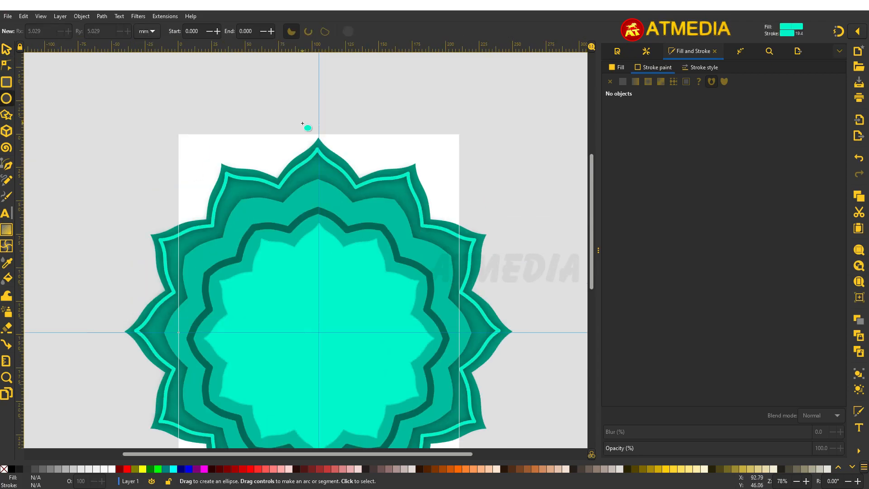
ctrl+scroll(312, 204, up, 1)
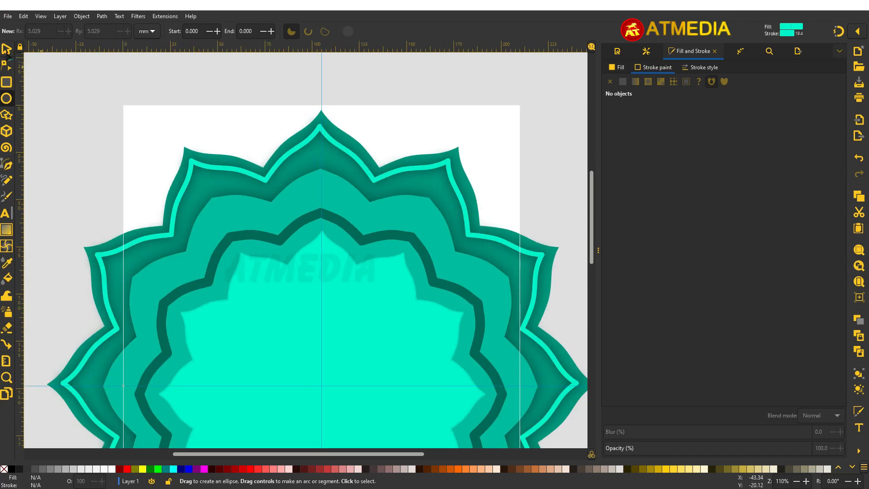
key(s)
scroll(100, 115, down, 2)
drag(58, 107, 346, 380)
scroll(245, 197, up, 3)
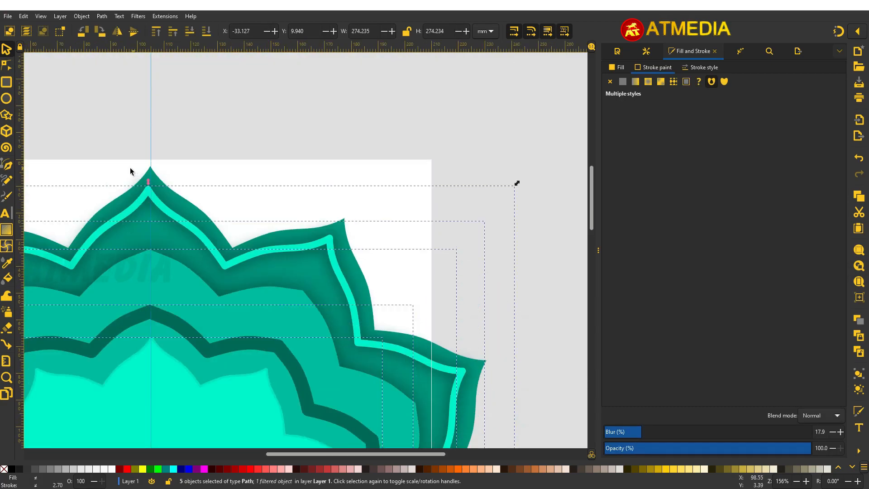
mouse_move(126, 182)
mouse_down()
mouse_move(229, 213)
mouse_move(237, 230)
mouse_move(222, 232)
mouse_move(234, 229)
mouse_up()
key(ctrl+z)
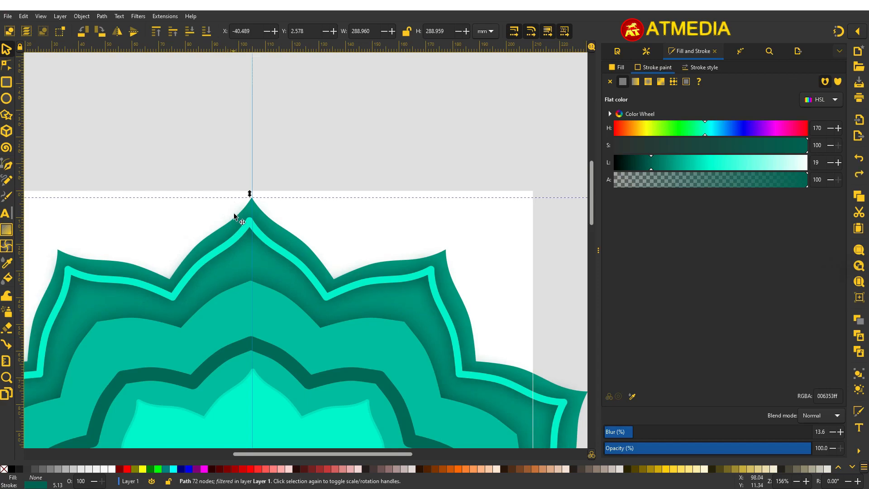
Select the whole ornament and nudge it sideways to about X -40.15 mm so its upper tip meets the vertical guide, then deselect it.
scroll(231, 201, down, 6)
drag(144, 165, 317, 320)
scroll(274, 249, up, 3)
scroll(104, 209, up, 5)
scroll(116, 239, left, 5)
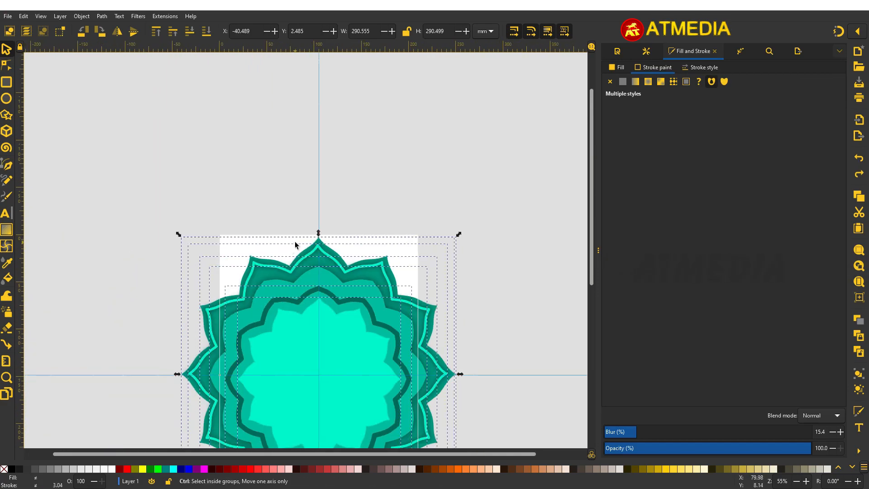
scroll(295, 241, up, 3)
drag(374, 240, 375, 239)
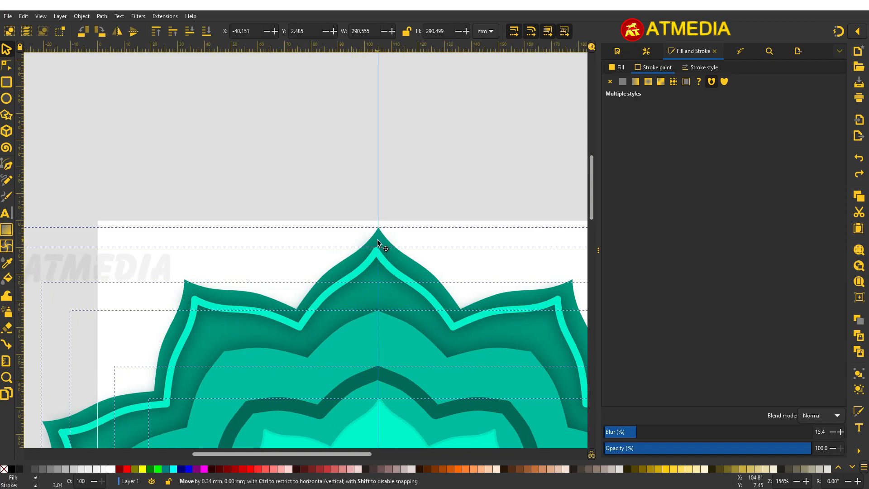
click(400, 178)
scroll(389, 186, down, 1)
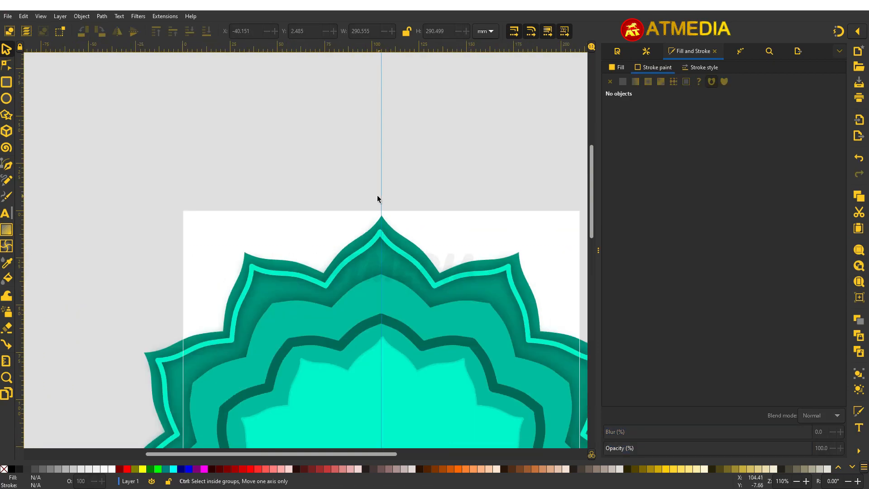
Draw a bright turquoise circle about 12 mm wide just below the upper tip of the mid-teal flower.
click(6, 98)
scroll(369, 200, up, 2)
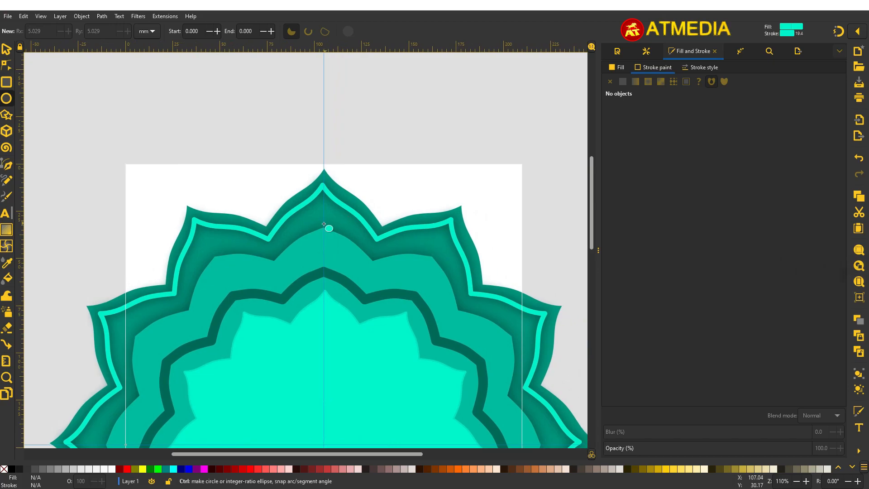
scroll(318, 225, up, 1)
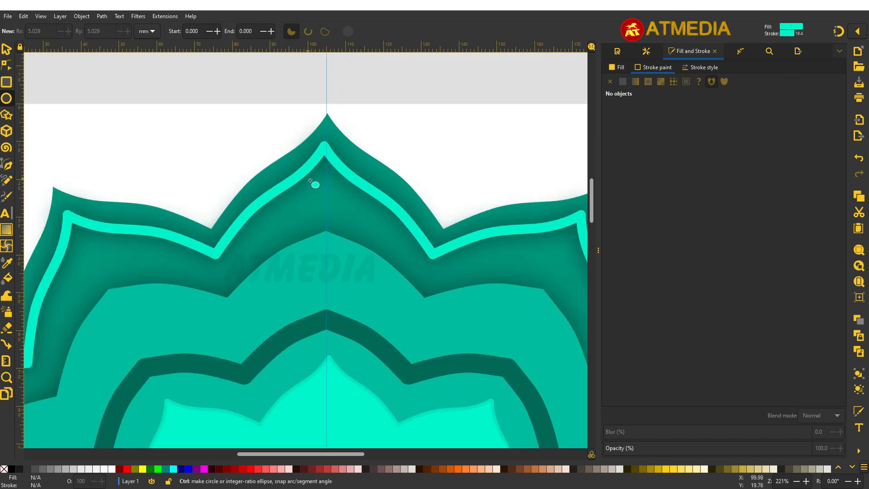
scroll(326, 200, down, 2)
scroll(335, 209, up, 1)
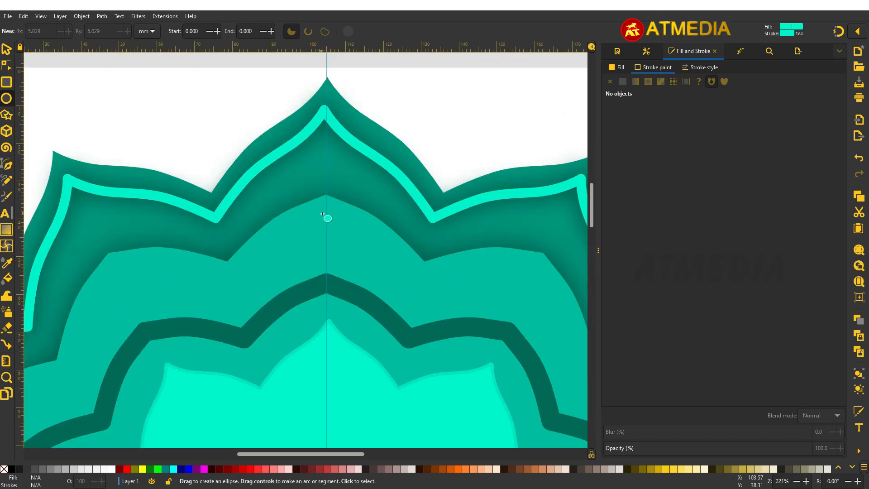
mouse_move(312, 222)
mouse_down()
mouse_move(340, 258)
mouse_move(338, 248)
mouse_up()
key(s)
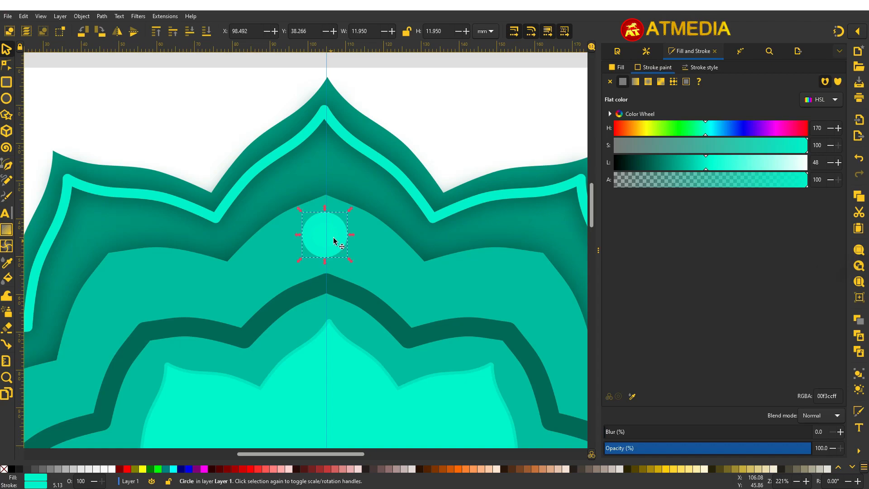
Shrink the circle to about 8.2 mm and centre it on the vertical guide at about X 100.9, Y 41.7 mm.
scroll(331, 240, down, 3)
drag(341, 245, 333, 238)
scroll(332, 239, up, 4)
scroll(333, 240, down, 2)
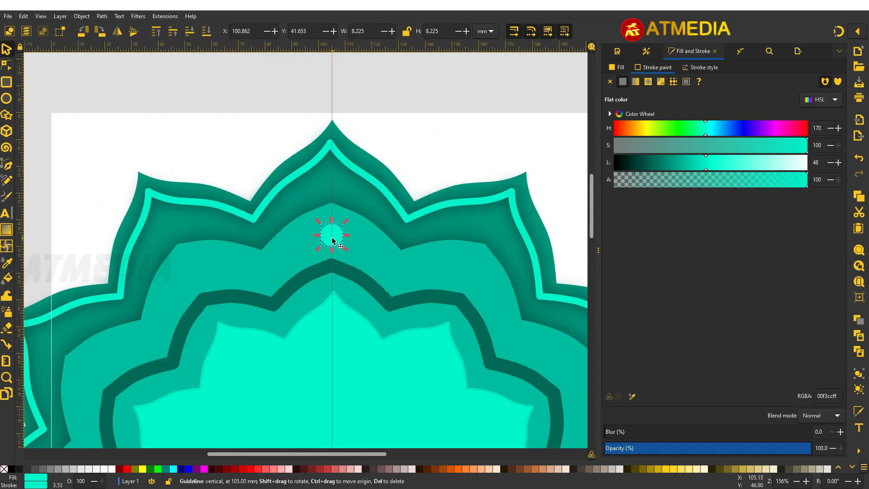
scroll(332, 240, down, 2)
scroll(327, 253, down, 3)
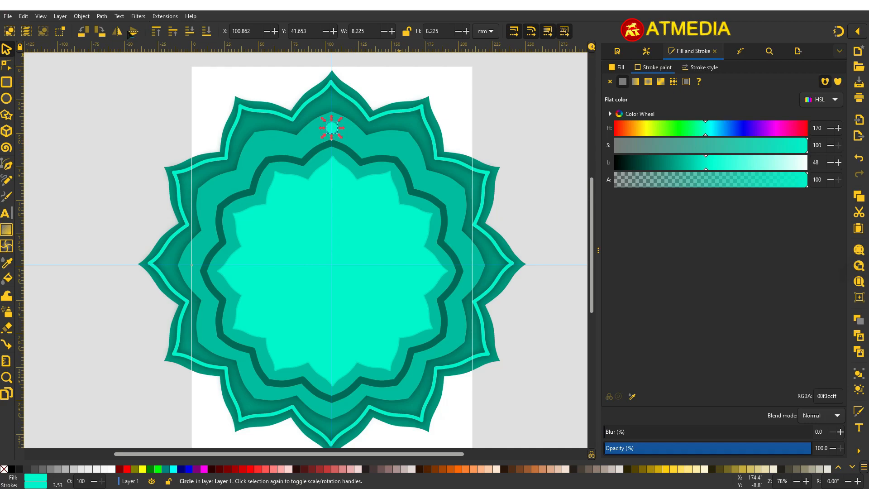
Apply the Rotate copies path effect to the small turquoise circle.
click(104, 18)
click(740, 55)
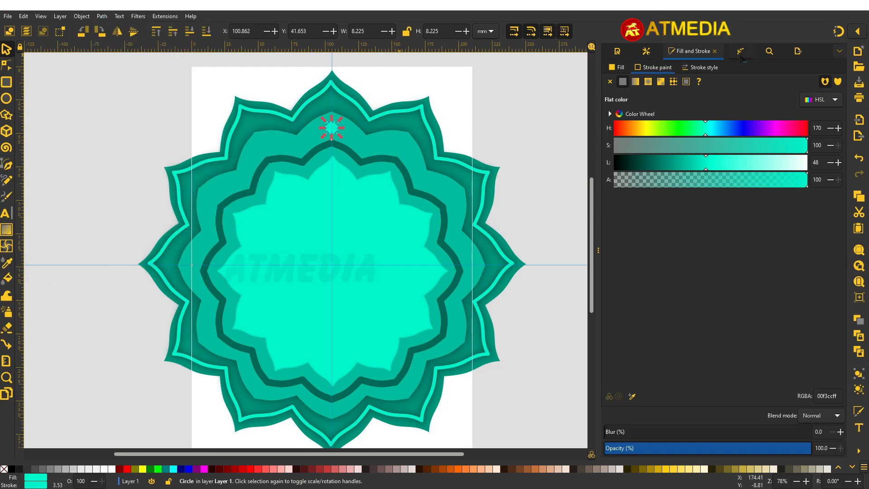
click(741, 55)
click(612, 441)
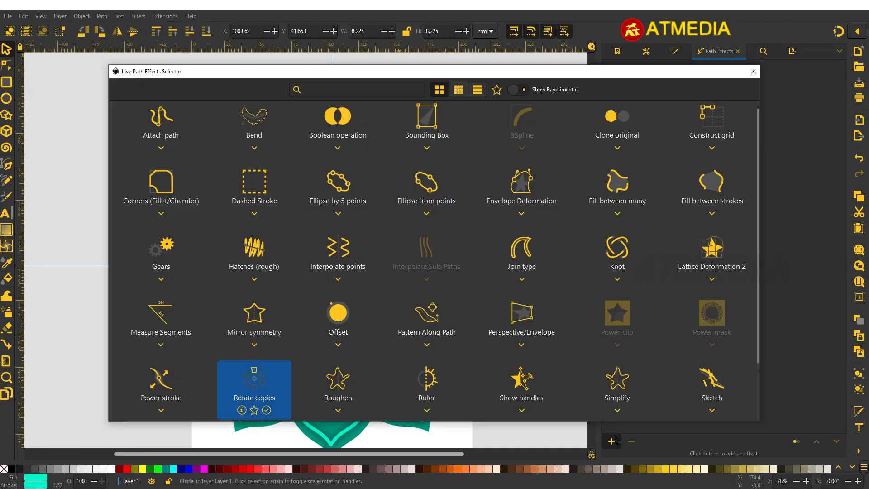
click(248, 380)
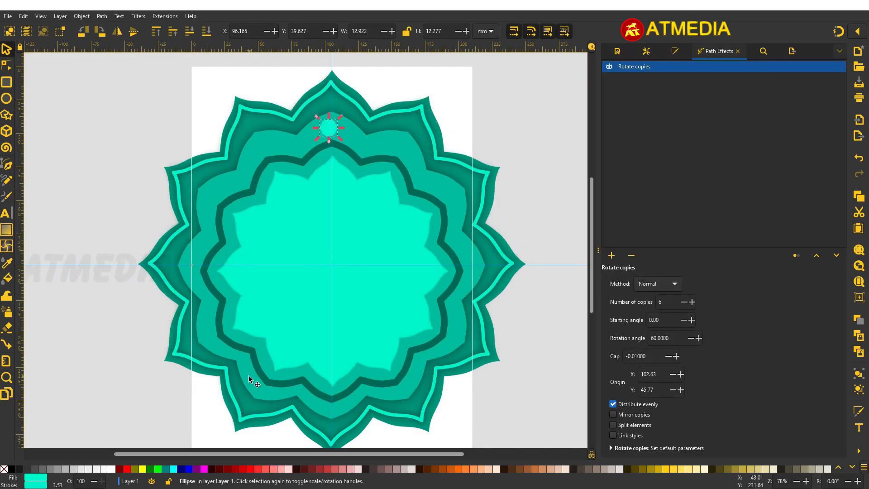
Set the rotated circle to 12 copies, move its origin to the ornament's centre at about X 104.7, Y 150.9 mm, and deselect it.
key(n)
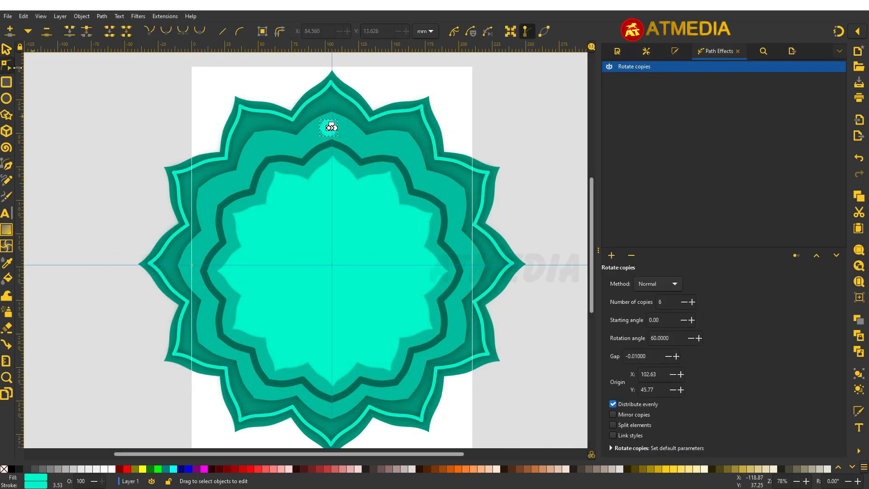
scroll(334, 135, up, 5)
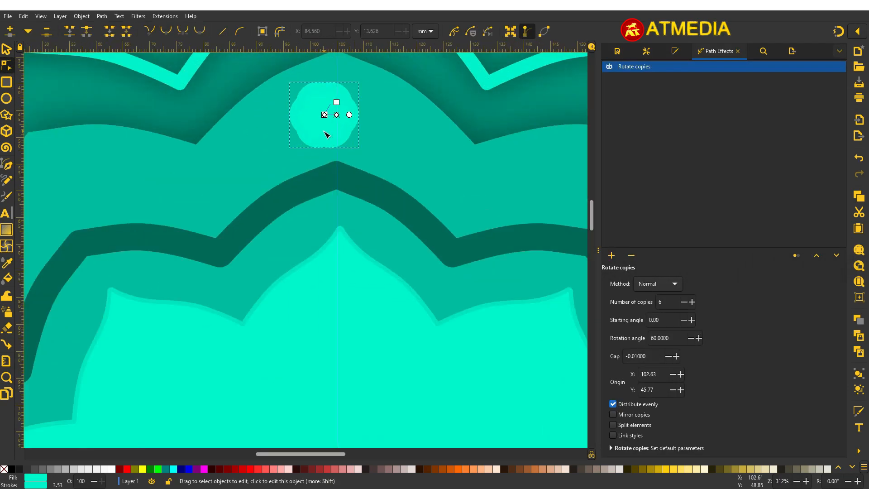
drag(326, 110, 326, 299)
scroll(306, 278, down, 5)
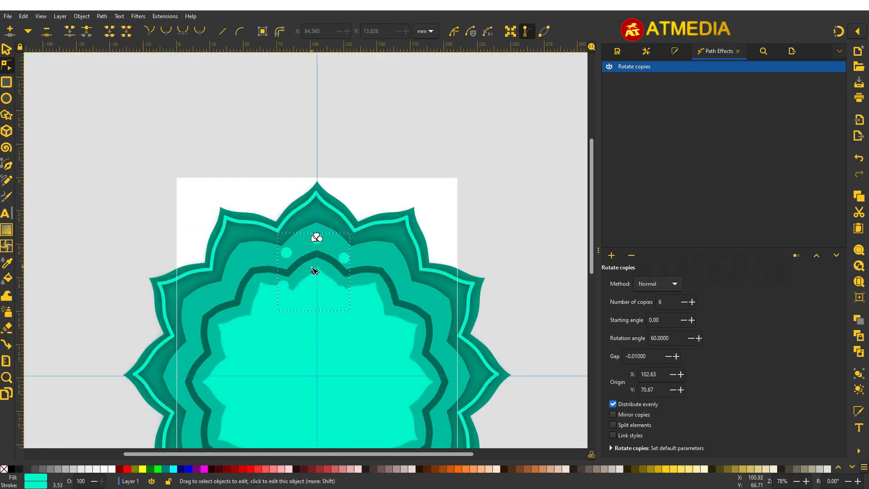
drag(298, 349, 300, 348)
key(ctrl+z)
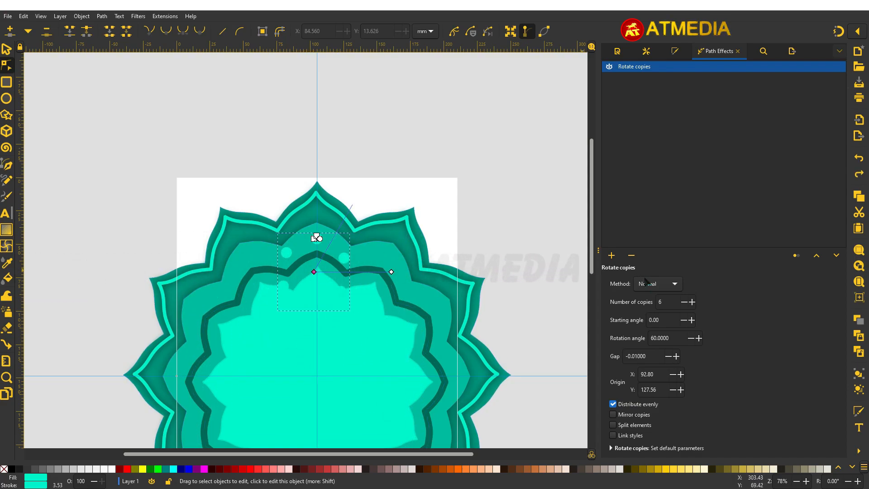
click(692, 306)
click(692, 306)
scroll(322, 195, down, 6)
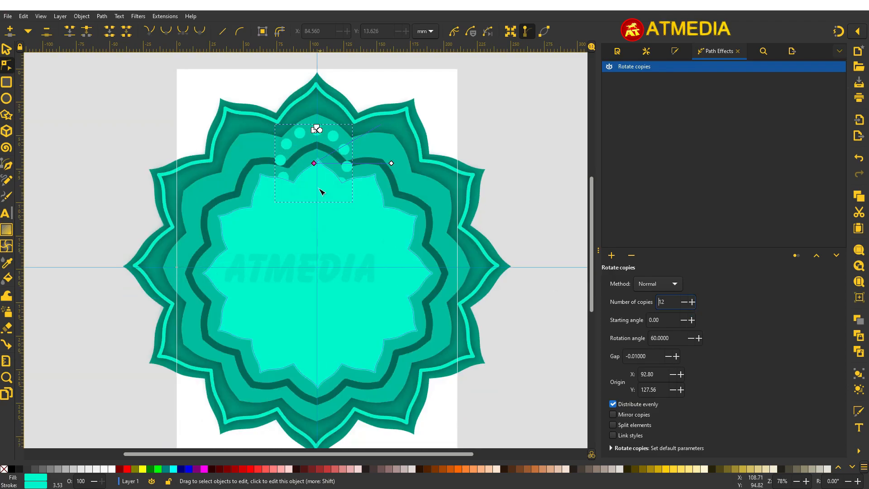
drag(316, 170, 321, 274)
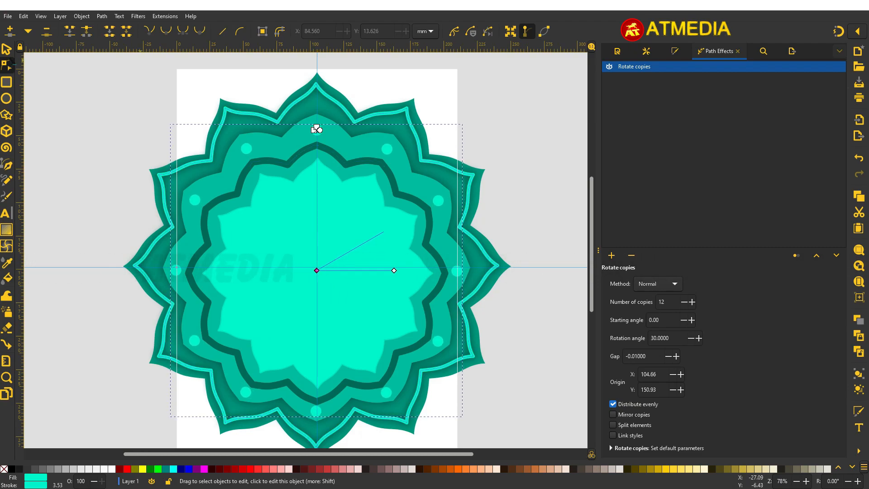
key(s)
key(Escape)
Nudge the dark teal outline and the bright inner flower slightly to line up with the guides, then deselect them.
click(340, 159)
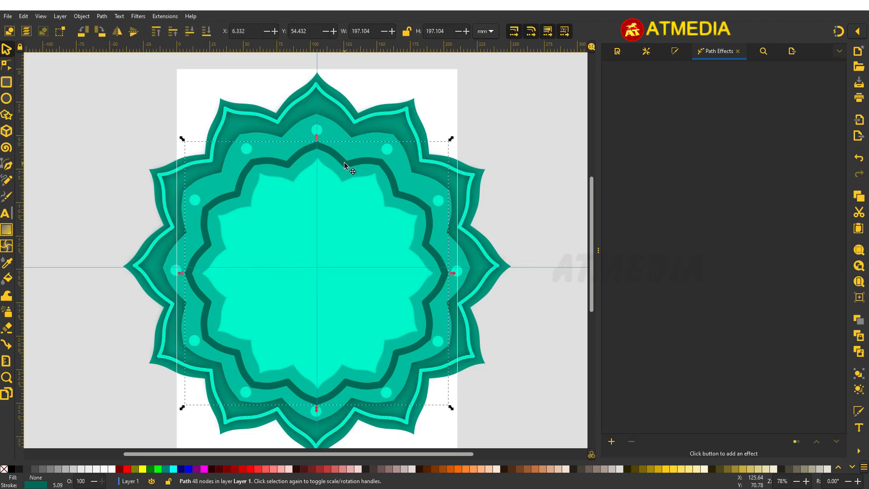
drag(340, 159, 342, 158)
drag(341, 192, 340, 191)
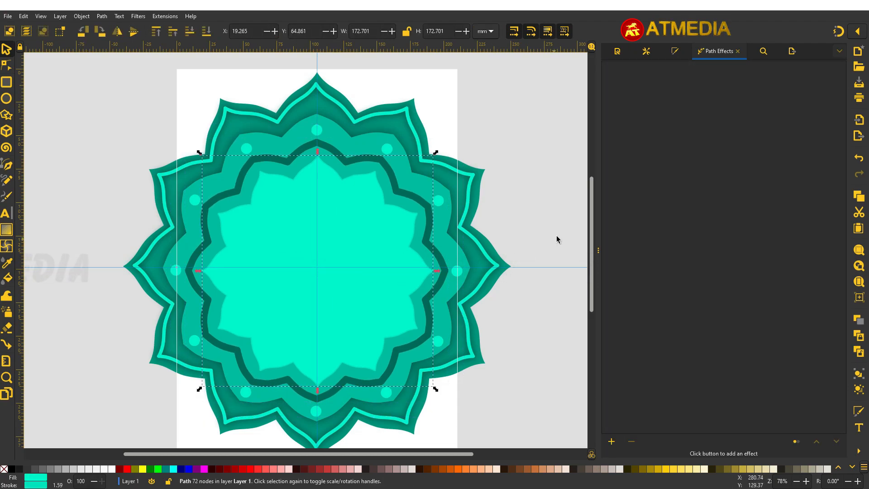
click(540, 253)
scroll(439, 150, down, 2)
scroll(439, 150, up, 1)
Draw a small dark teal circle inside the upper petal of the bright turquoise flower.
click(7, 98)
scroll(272, 320, up, 1)
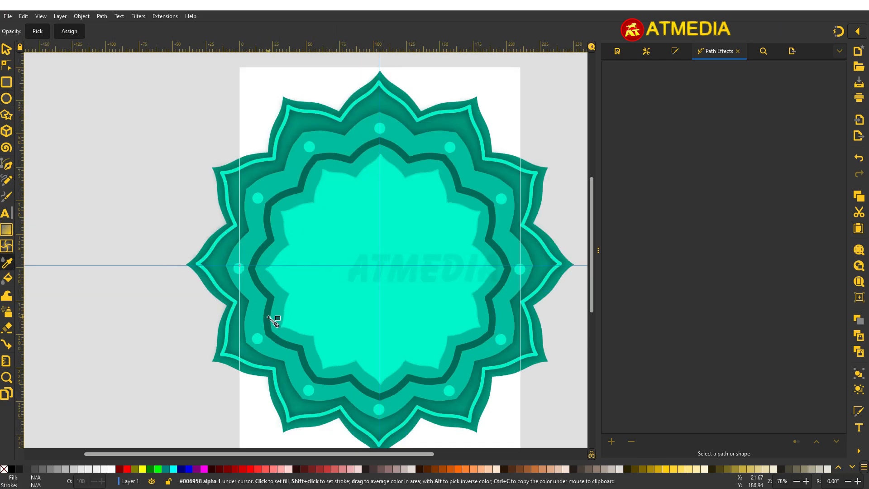
scroll(379, 184, up, 2)
drag(373, 182, 394, 202)
key(s)
Apply Rotate copies to the dark circle, placing the origin at the flower's centre so 12 dots ring it, and deselect it.
click(611, 441)
click(274, 355)
scroll(379, 199, down, 1)
drag(372, 189, 372, 318)
scroll(371, 318, down, 6)
drag(372, 210, 381, 216)
click(6, 49)
click(127, 143)
Move the whole ornament horizontally off the page to about X 230.4, Y 2.5 mm and deselect it.
scroll(161, 174, down, 2)
scroll(162, 175, up, 2)
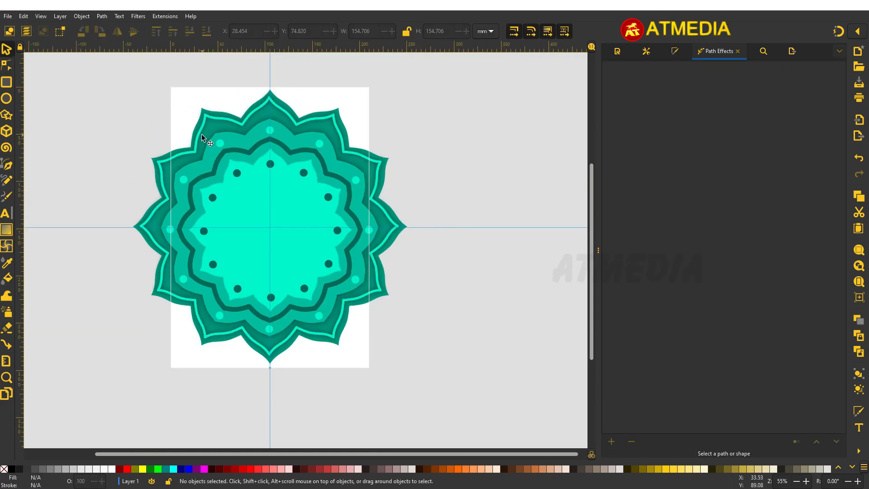
drag(113, 78, 428, 372)
drag(315, 268, 572, 268)
click(243, 212)
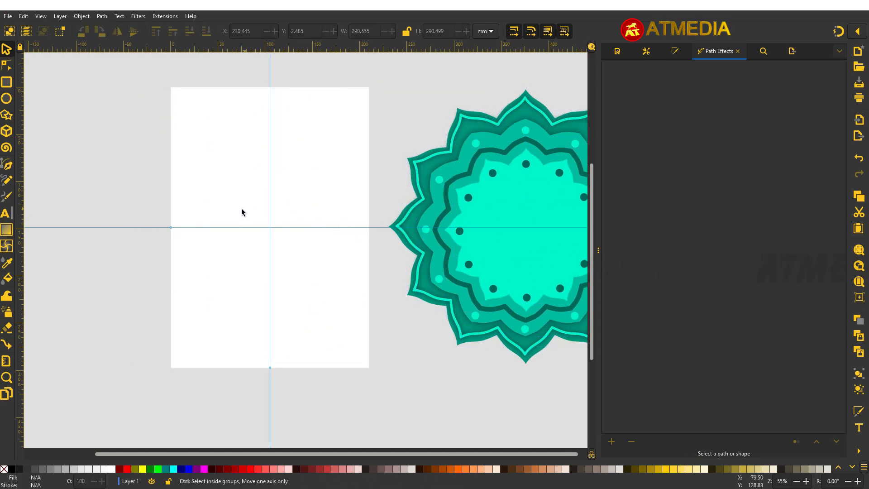
Draw a strokeless dark teal right triangle about 105 by 141 mm, with its right angle at the guides' intersection and one corner on the page edge.
scroll(242, 212, up, 1)
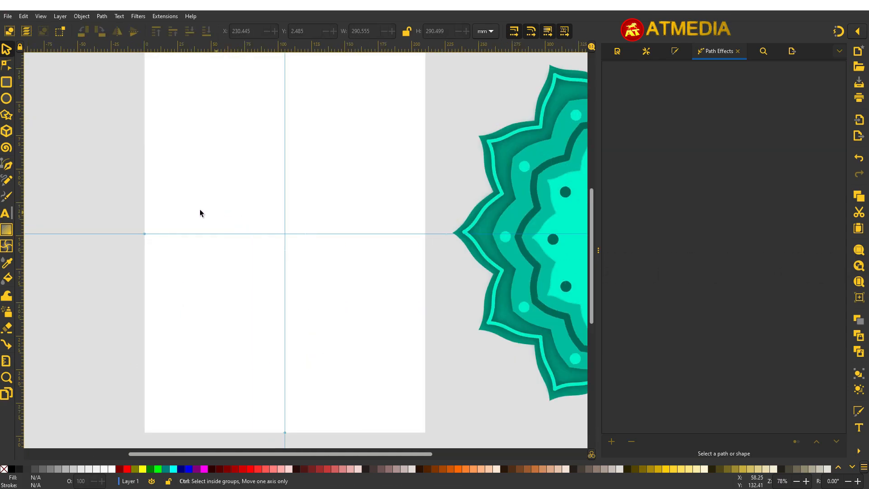
click(6, 165)
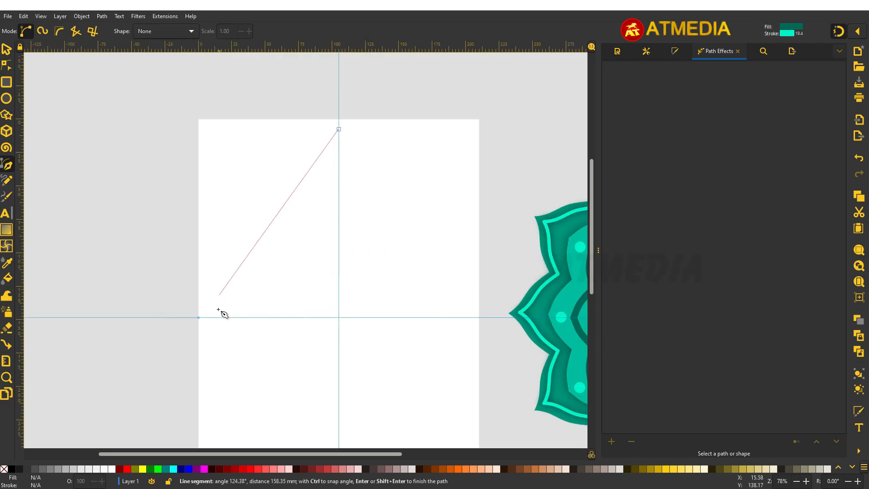
click(204, 318)
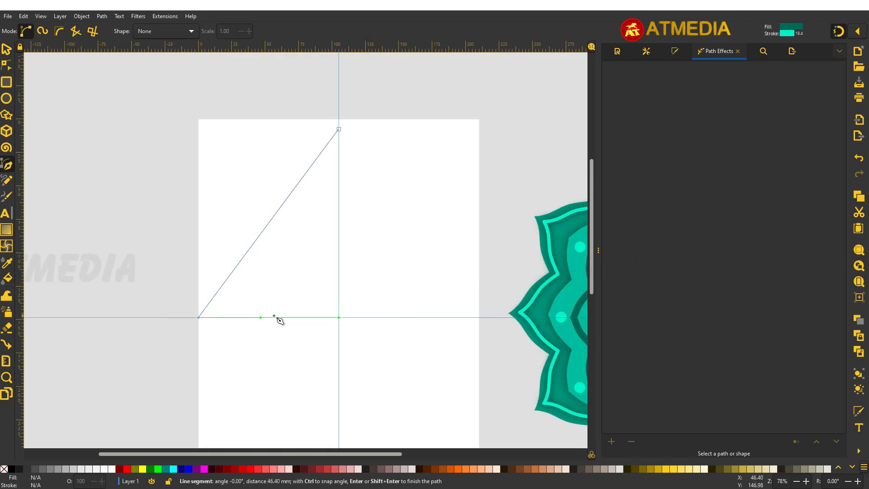
double_click(339, 317)
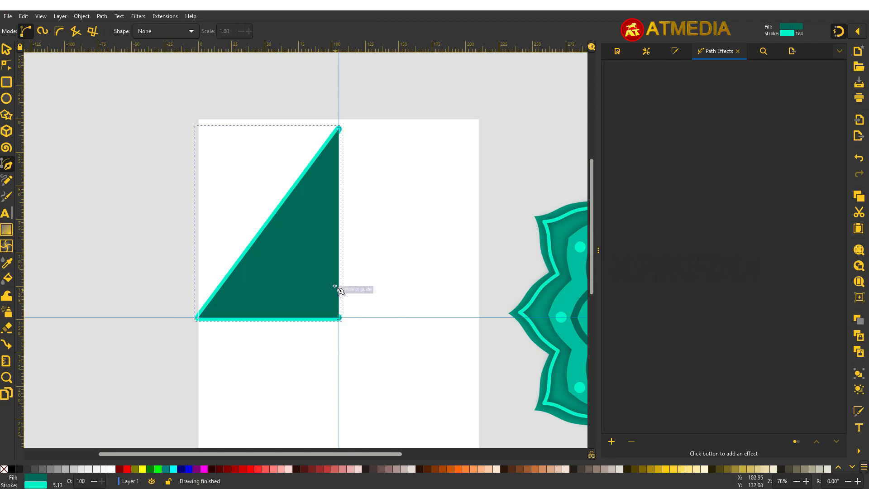
click(6, 50)
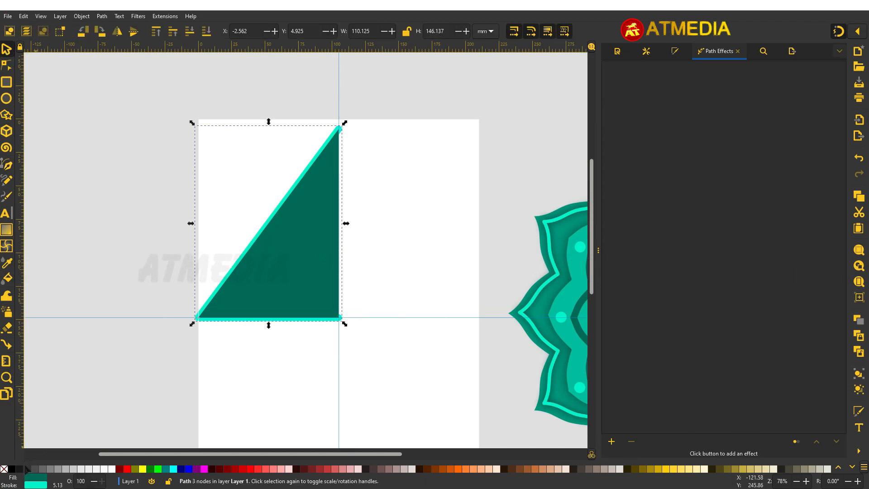
shift+click(4, 469)
scroll(137, 270, down, 1)
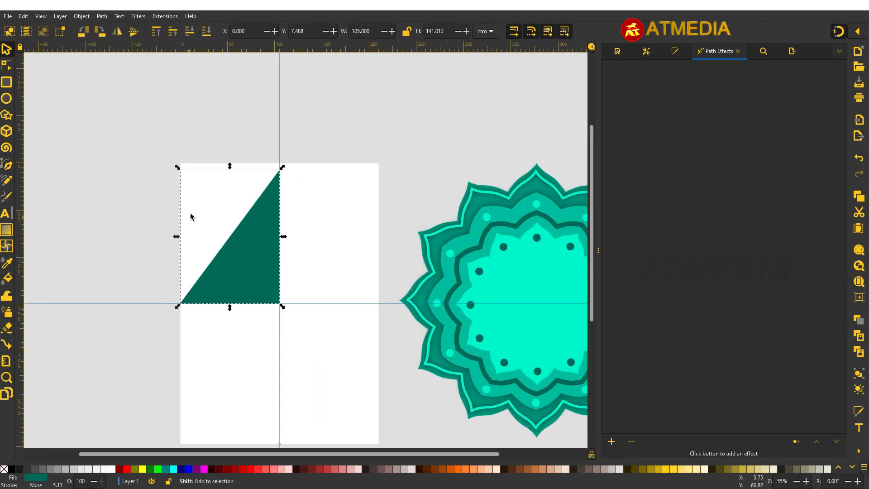
Apply the Mirror symmetry path effect to the triangle along the vertical guide, using a freely defined mirror line with Fuse paths enabled.
click(611, 441)
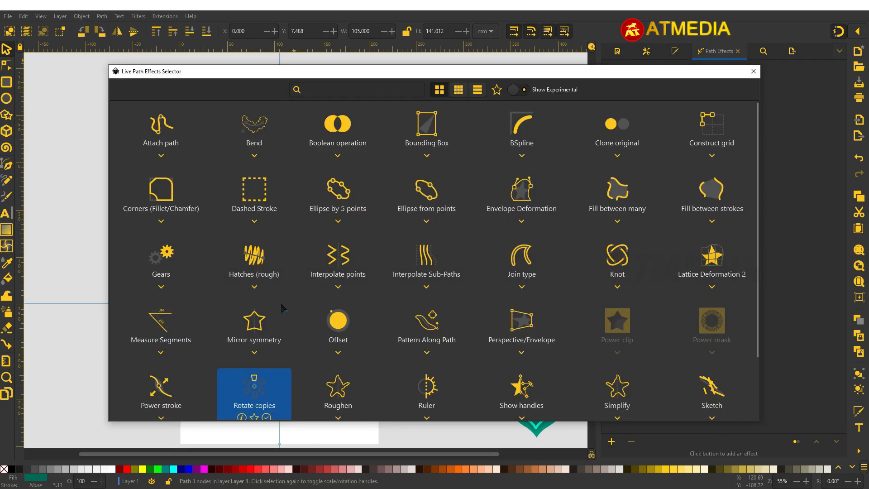
click(257, 339)
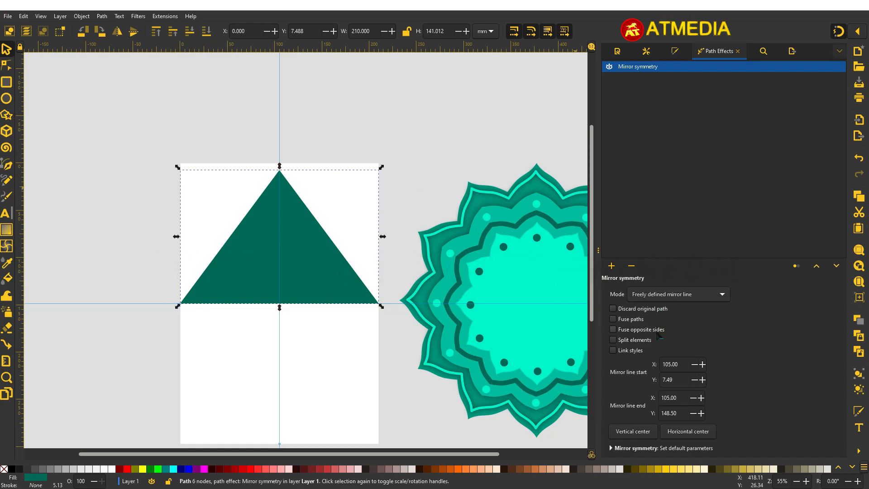
click(668, 296)
click(668, 296)
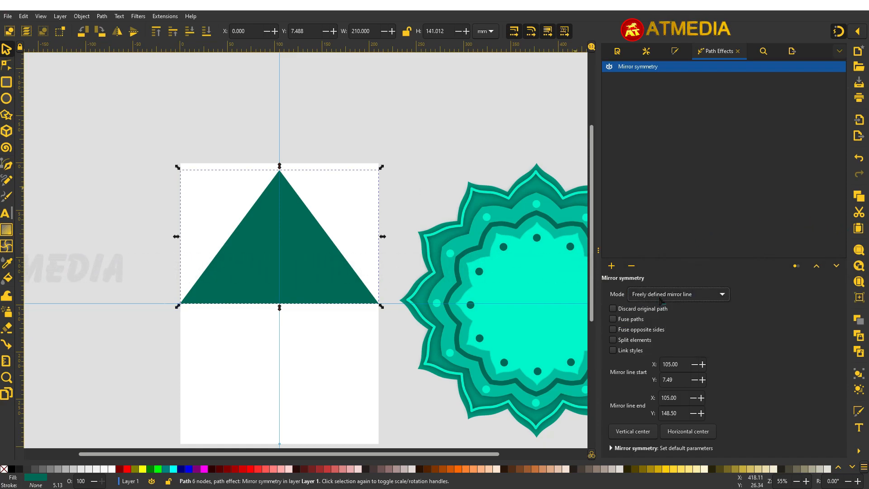
click(624, 319)
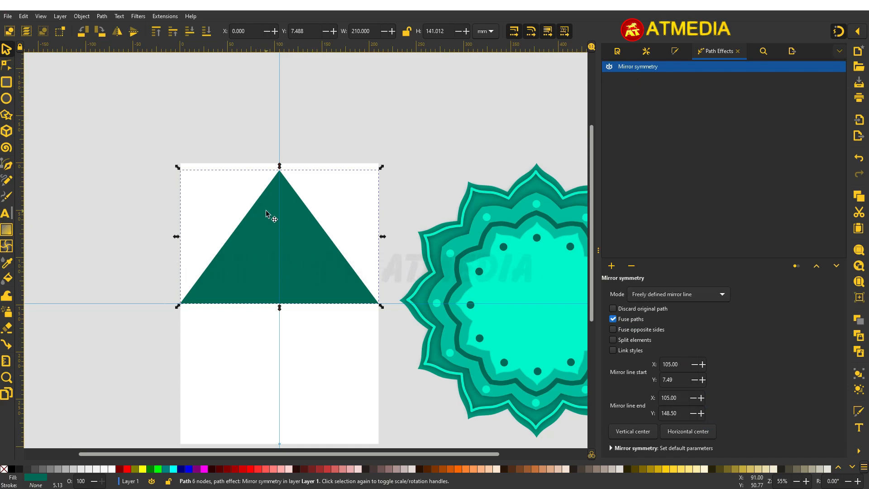
Apply Rotate copies to the mirrored triangle, with its origin at the guides' intersection and 12 copies.
click(611, 266)
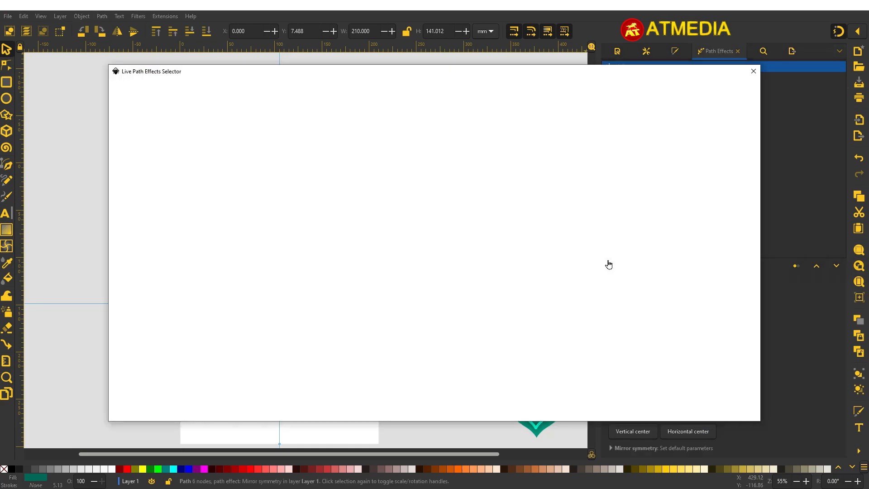
scroll(284, 334, down, 2)
click(265, 324)
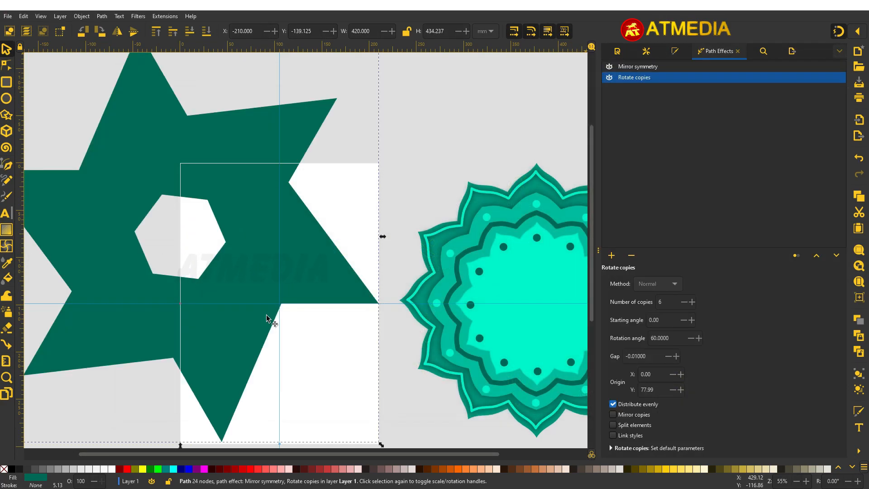
key(n)
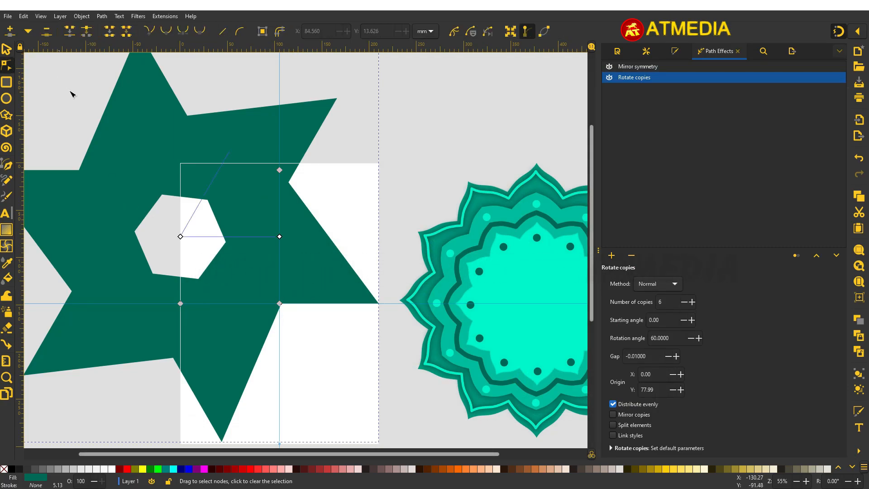
drag(181, 237, 281, 306)
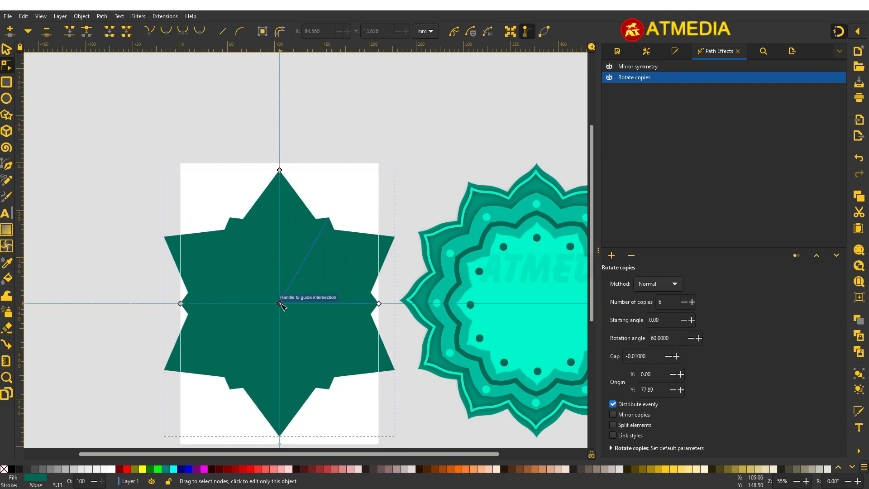
click(692, 302)
click(693, 302)
click(692, 302)
click(692, 302)
click(693, 302)
click(692, 302)
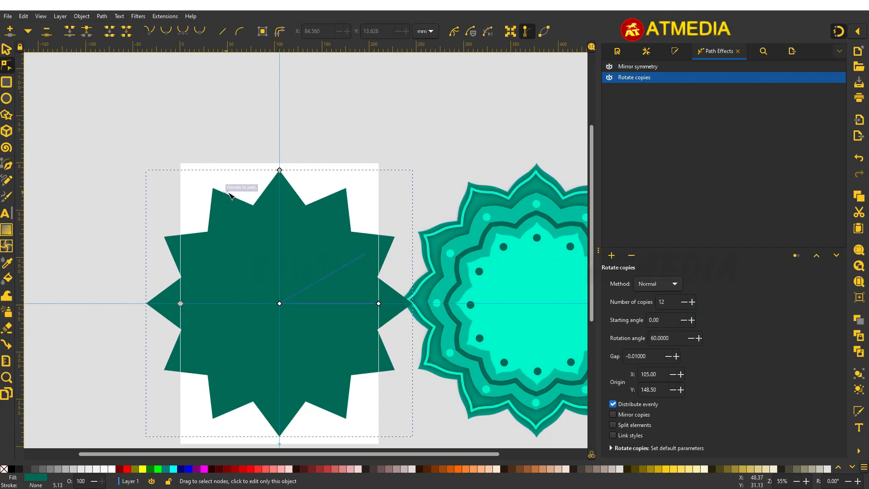
Add a node on the top spike's slanted edge and pull it inward to about X 95.8, Y 35.9 mm.
scroll(228, 195, up, 4)
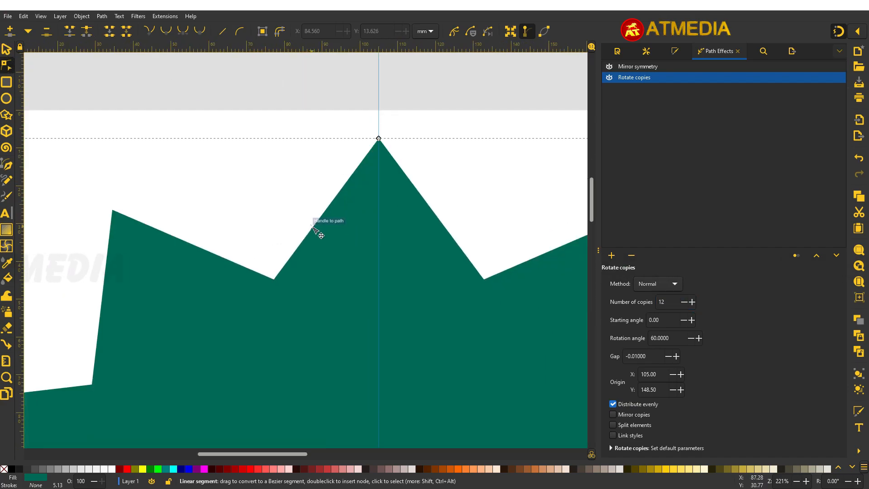
double_click(313, 225)
drag(313, 226, 344, 244)
scroll(340, 239, down, 4)
scroll(333, 240, down, 1)
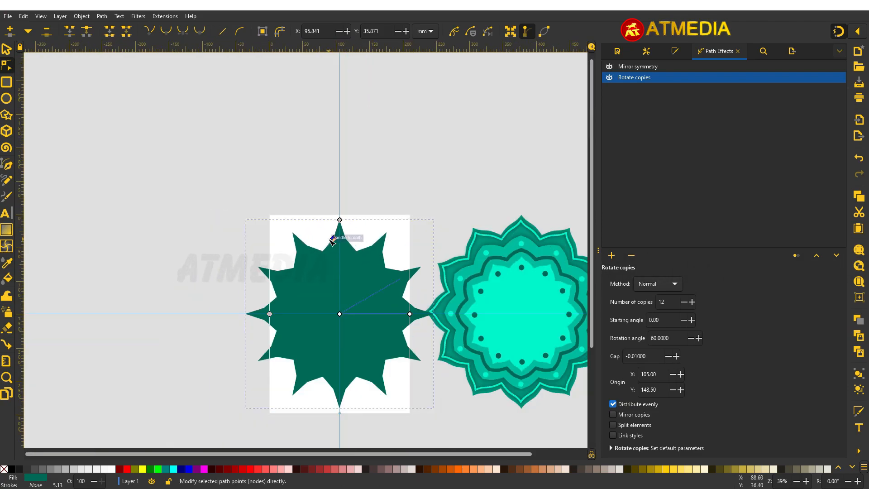
Try resizing the spiked star over the ornament and lowering it to the bottom of the stack, and undo the trial.
key(ctrl+z)
key(ctrl+z)
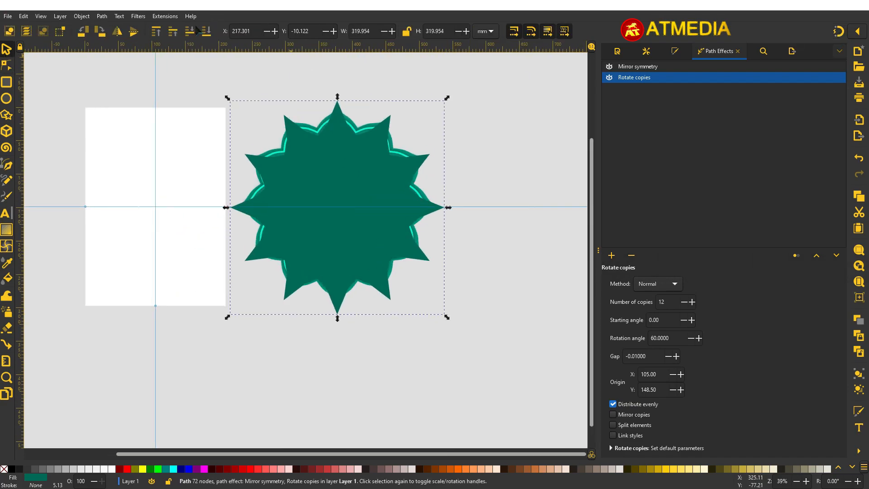
click(207, 31)
click(338, 297)
click(338, 310)
drag(447, 317, 466, 336)
drag(397, 303, 241, 295)
key(ctrl+z)
key(ctrl+z)
key(ctrl+z)
key(ctrl+z)
key(ctrl+z)
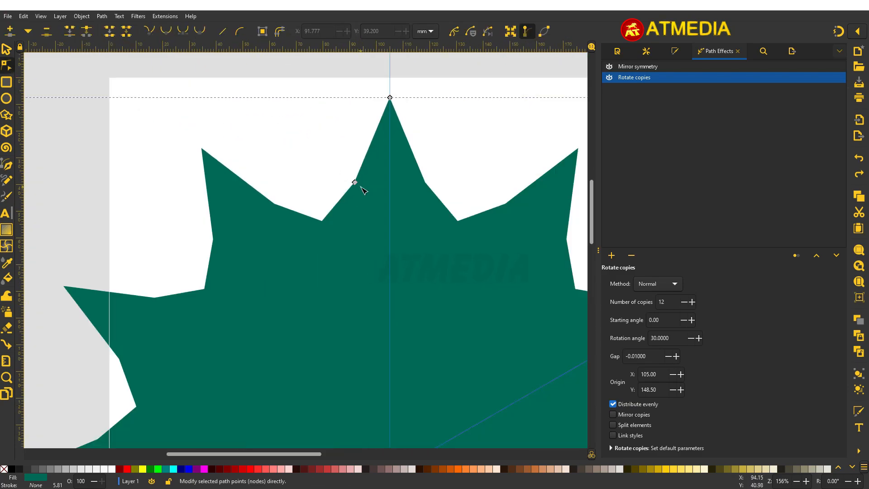
Raise the spike's tip node to about Y -9.8 mm and bend its slanted edge into a rounded leaf shape.
drag(389, 98, 262, 271)
drag(389, 97, 387, 51)
scroll(343, 214, up, 4)
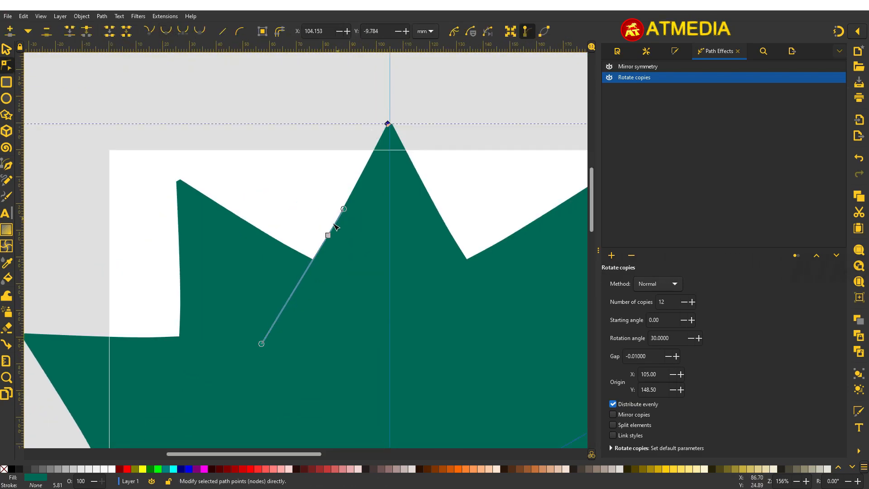
drag(362, 173, 335, 172)
drag(328, 235, 334, 243)
drag(261, 343, 334, 258)
Scale the leaf star to about 330 mm, centre it on the ornament, lower it to the bottom and deselect it.
scroll(337, 181, down, 3)
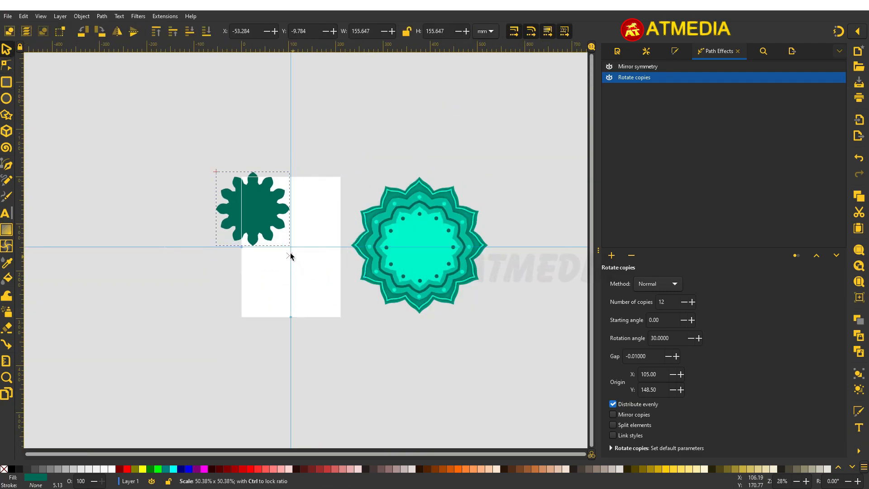
drag(291, 252, 501, 321)
drag(459, 287, 457, 288)
drag(468, 230, 467, 229)
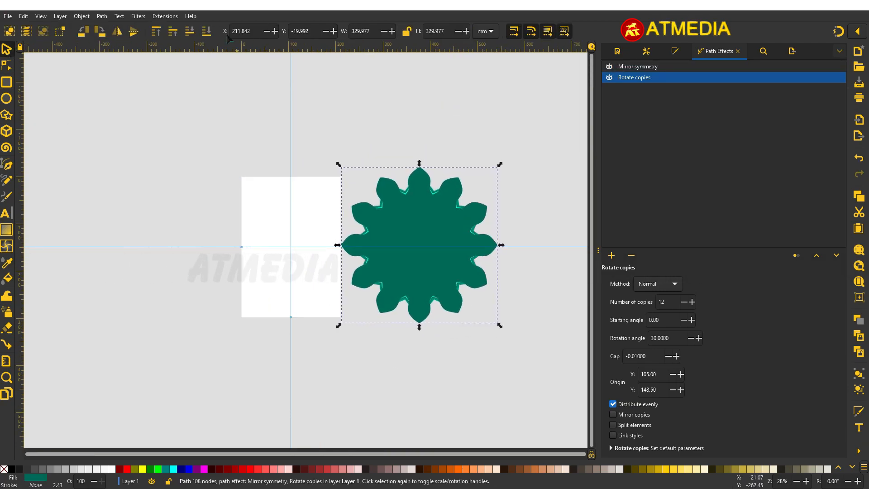
click(207, 31)
click(404, 142)
scroll(156, 240, up, 2)
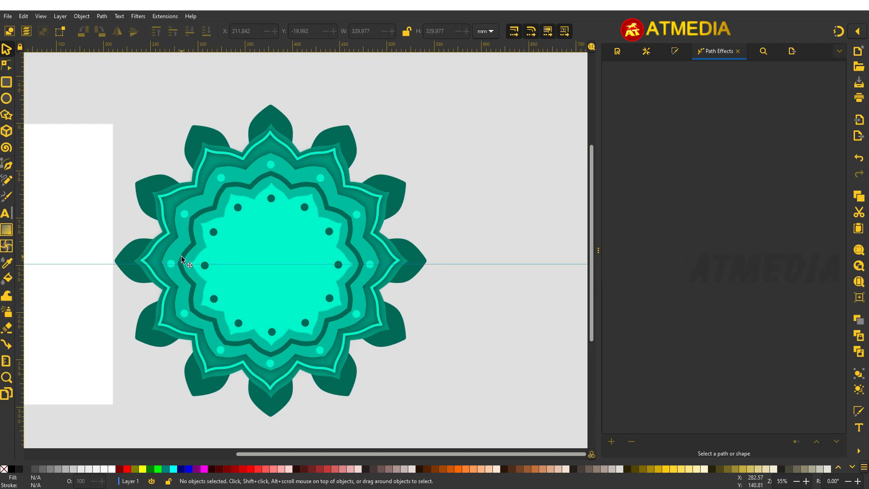
click(181, 256)
key(ctrl+d)
drag(175, 361, 140, 398)
drag(377, 173, 139, 167)
scroll(224, 167, down, 1)
double_click(168, 143)
key(ctrl+z)
key(ctrl+z)
key(ctrl+z)
click(7, 49)
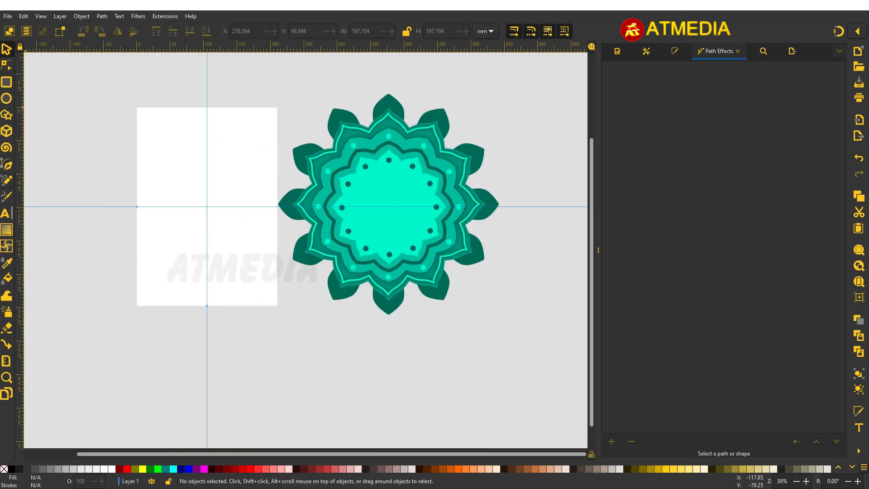
Draw a dark teal right triangle with its right angle at the guides' intersection, and apply Mirror symmetry to it.
click(6, 163)
scroll(117, 124, up, 2)
click(297, 99)
click(157, 290)
click(296, 290)
click(296, 99)
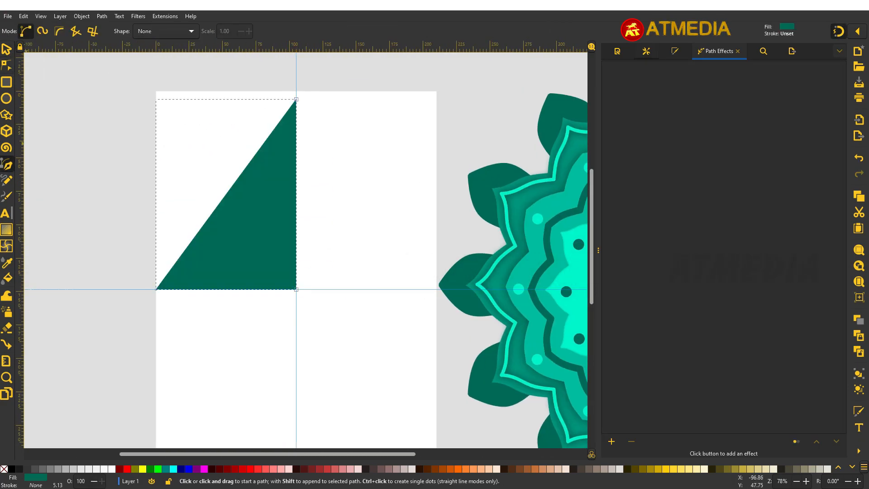
click(612, 442)
double_click(668, 296)
Apply Rotate copies with 12 copies to the mirrored triangle, placing the origin at the guides' intersection.
click(611, 266)
click(561, 367)
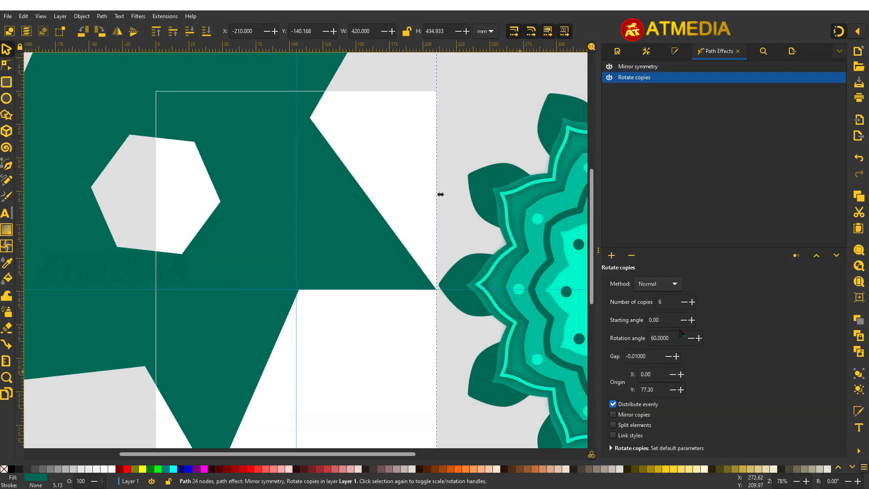
double_click(661, 302)
text(12)
scroll(342, 221, down, 3)
click(7, 66)
drag(276, 212, 326, 245)
Bend the top petal's slanted edge outward into a rounded curve, with its edge node at about X 83.8, Y 16.4 mm.
scroll(319, 187, up, 2)
scroll(222, 169, up, 2)
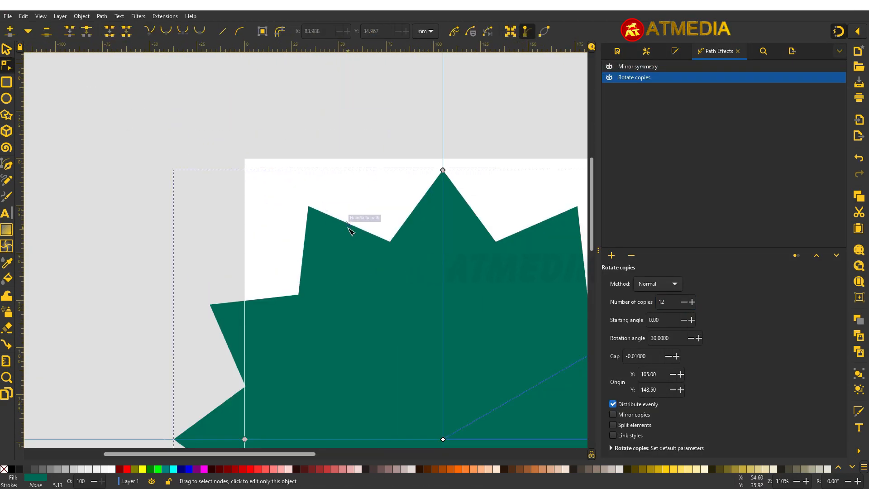
scroll(412, 185, up, 2)
drag(429, 219, 431, 148)
scroll(301, 170, down, 5)
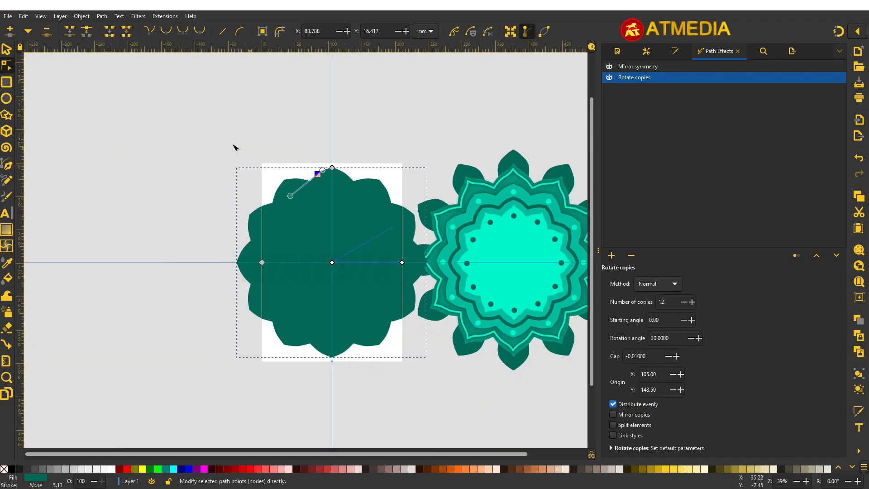
Move the rounded flower aside, duplicate it, and give the copy a dark teal stroke with no fill.
key(s)
drag(342, 307, 348, 280)
key(ctrl+d)
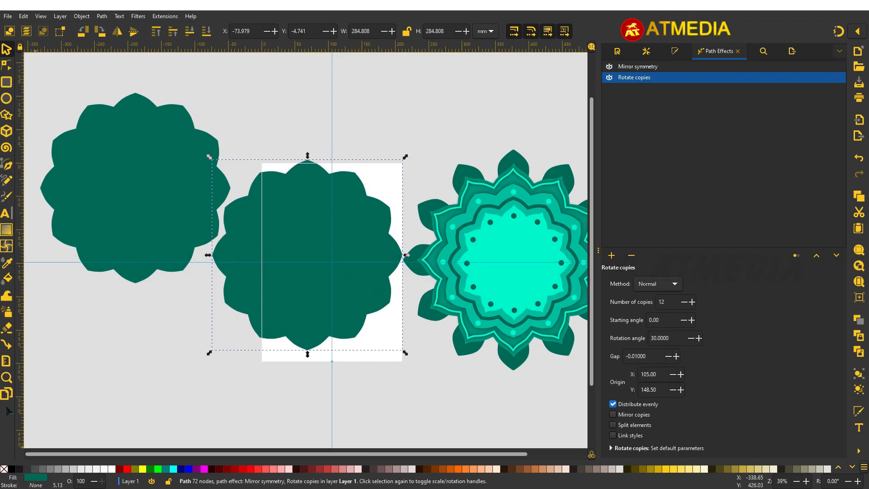
click(7, 264)
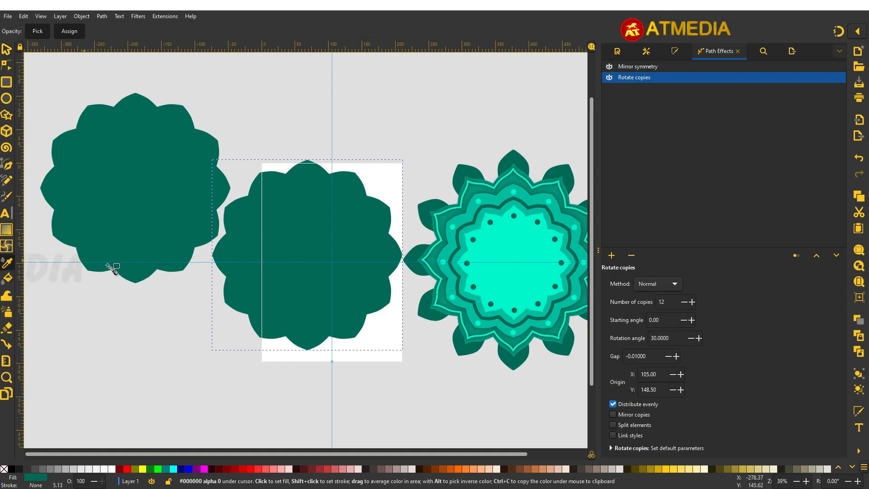
shift+click(298, 283)
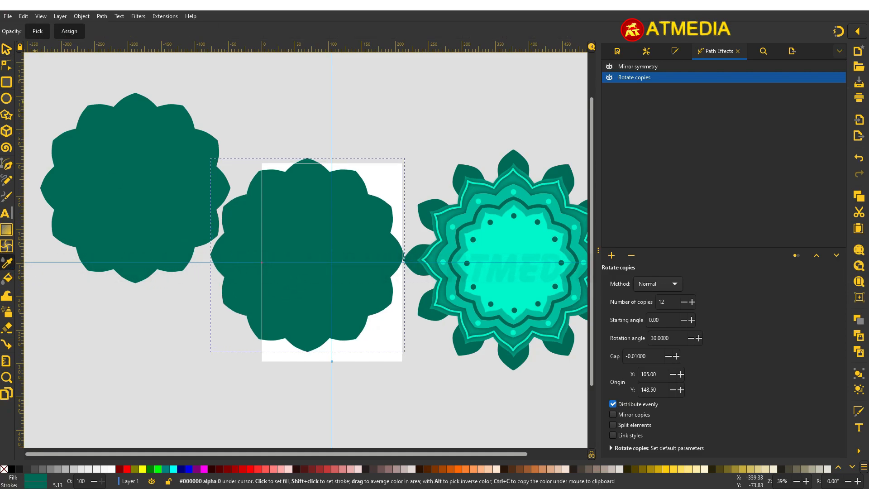
click(4, 469)
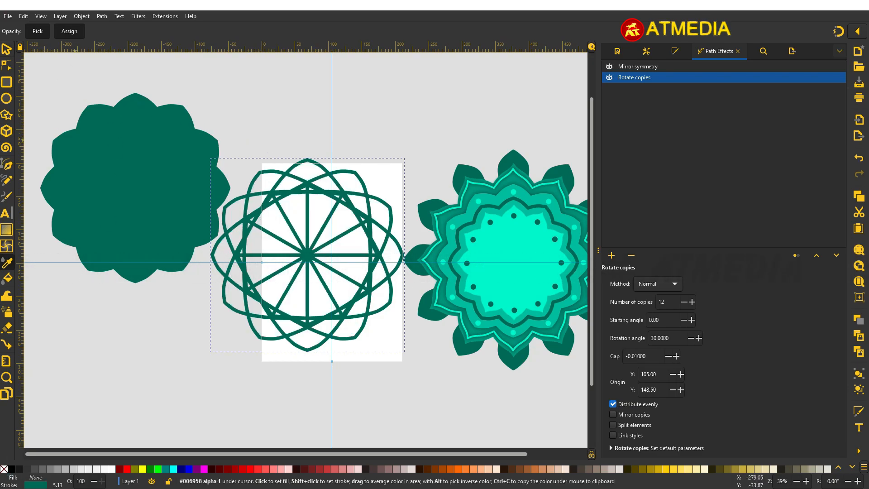
Reposition the unfilled flower copy over the page and convert it with its path effects to a plain path.
key(s)
drag(322, 190, 329, 197)
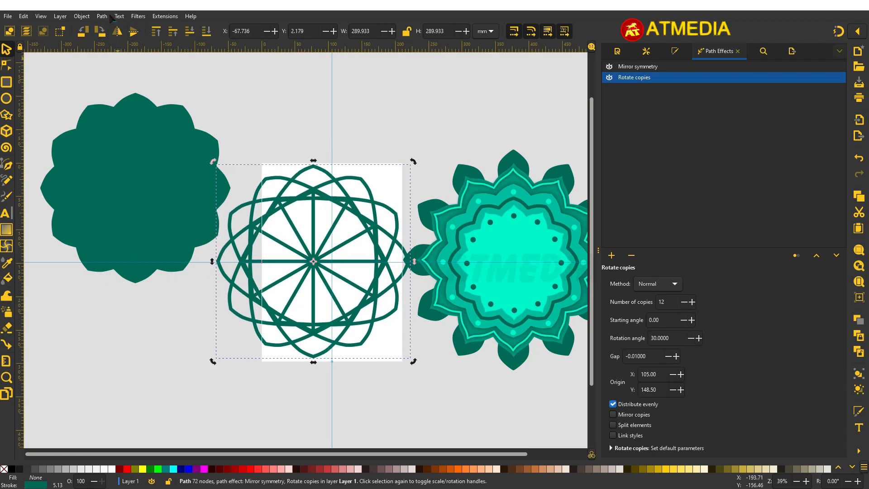
mouse_move(102, 16)
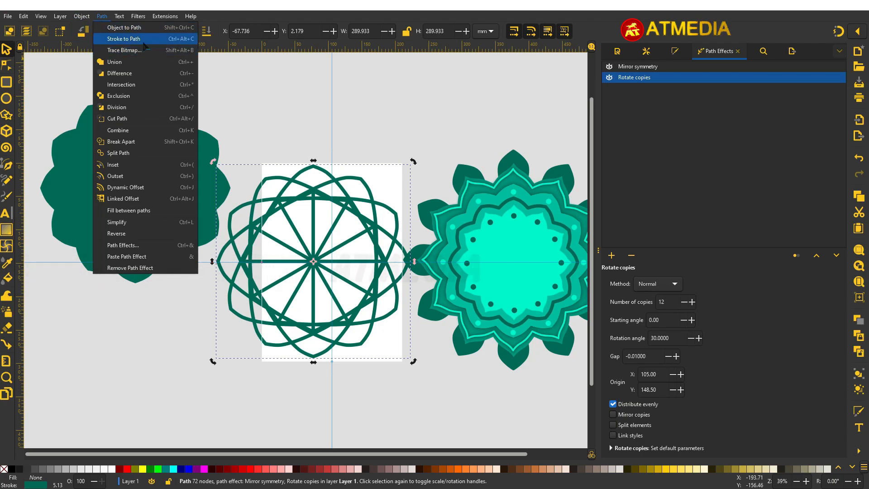
click(143, 28)
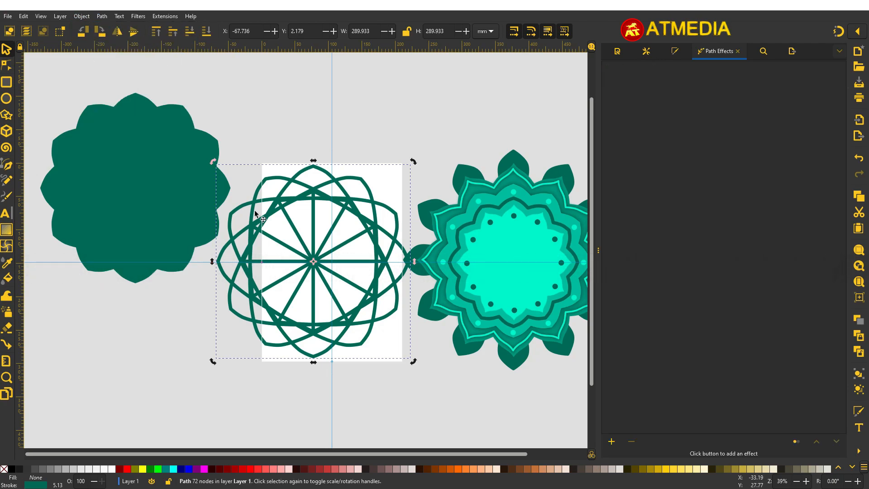
drag(261, 230, 263, 230)
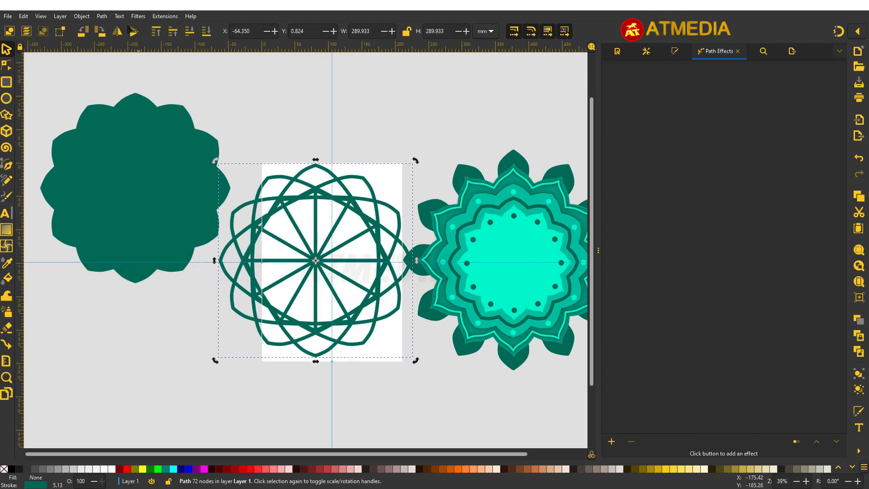
key(ctrl+shift+c)
scroll(322, 230, up, 1)
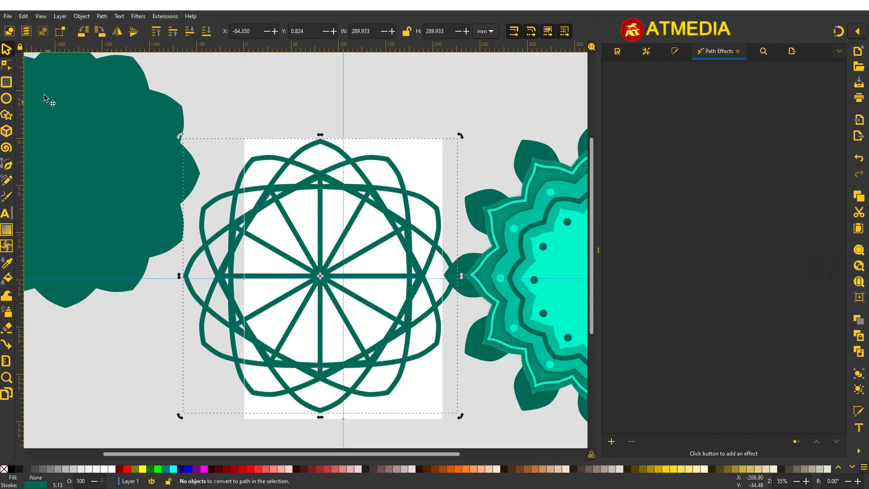
Union the path's overlapping outlines into a single scalloped outer contour.
click(7, 65)
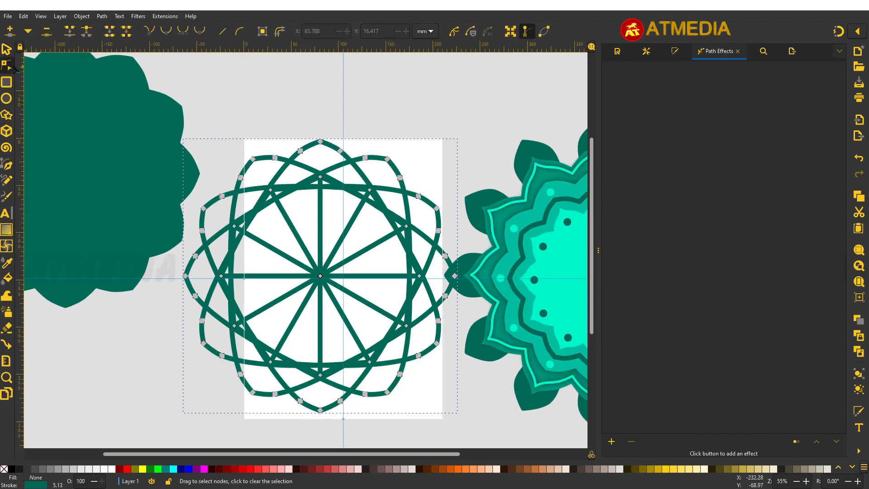
click(101, 17)
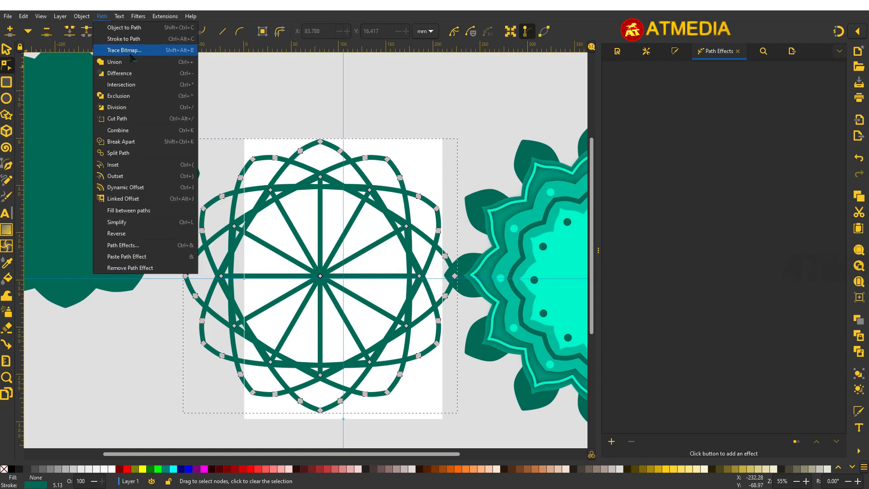
click(104, 62)
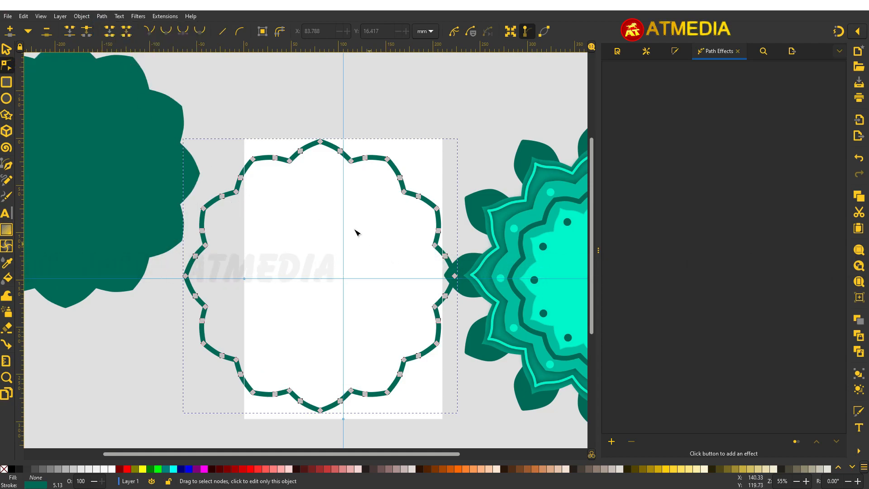
Scale the scalloped outline down to about 121 mm and centre it inside the ornament's ring of dark dots.
key(s)
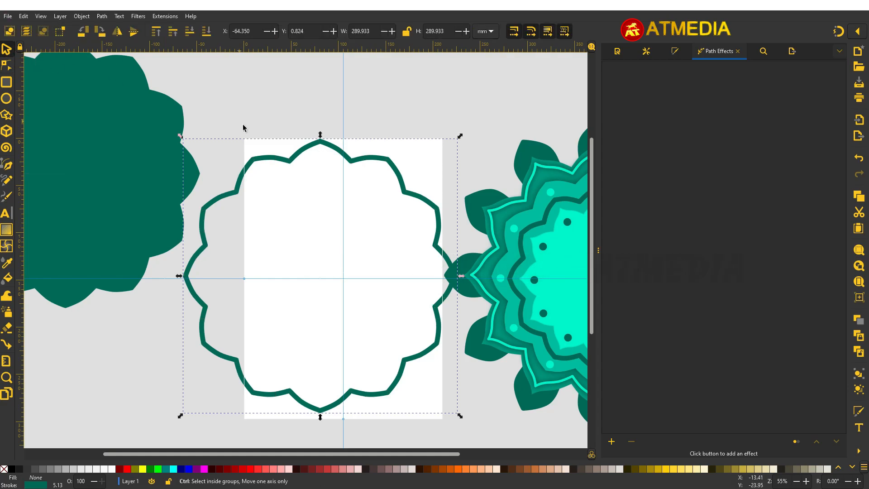
key(minus)
mouse_move(399, 334)
mouse_down()
mouse_move(317, 259)
mouse_move(329, 265)
mouse_up()
mouse_move(318, 225)
mouse_down()
mouse_move(573, 265)
mouse_move(564, 270)
mouse_up()
drag(549, 301, 529, 265)
scroll(490, 233, right, 3)
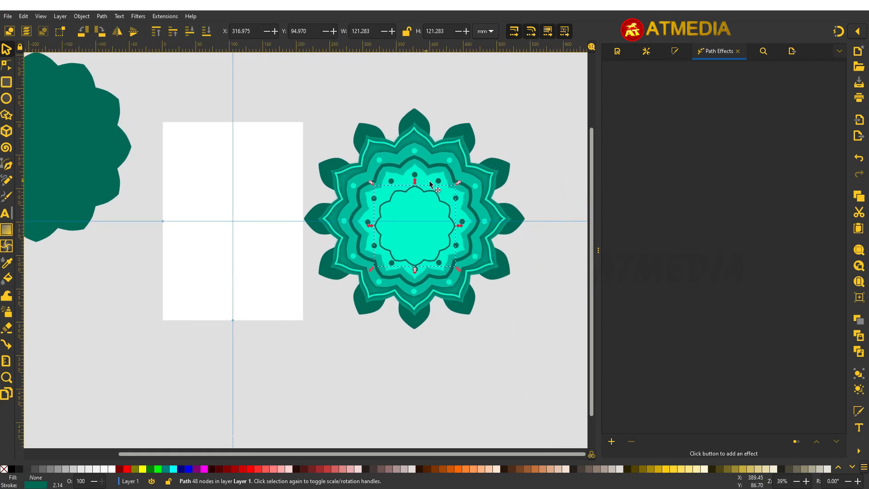
scroll(472, 270, up, 1)
scroll(362, 148, up, 3)
scroll(363, 148, right, 1)
scroll(357, 223, up, 1)
scroll(356, 232, down, 2)
drag(416, 300, 416, 292)
Increase the stroke width of the scalloped outline inside the ornament.
click(676, 51)
click(700, 68)
click(665, 85)
Paste the dark teal flower in place on the page and reshape its petals with inward curves, edge node about X 83.1, Y 27.1 mm.
scroll(216, 140, left, 10)
key(ctrl+alt+v)
scroll(246, 134, up, 4)
click(6, 66)
drag(307, 156, 310, 179)
mouse_move(233, 241)
mouse_down()
mouse_move(284, 261)
mouse_move(261, 253)
mouse_up()
scroll(336, 128, down, 4)
scroll(324, 165, up, 3)
drag(339, 94, 343, 118)
drag(308, 171, 324, 147)
drag(344, 118, 336, 90)
drag(318, 121, 300, 107)
scroll(289, 149, down, 2)
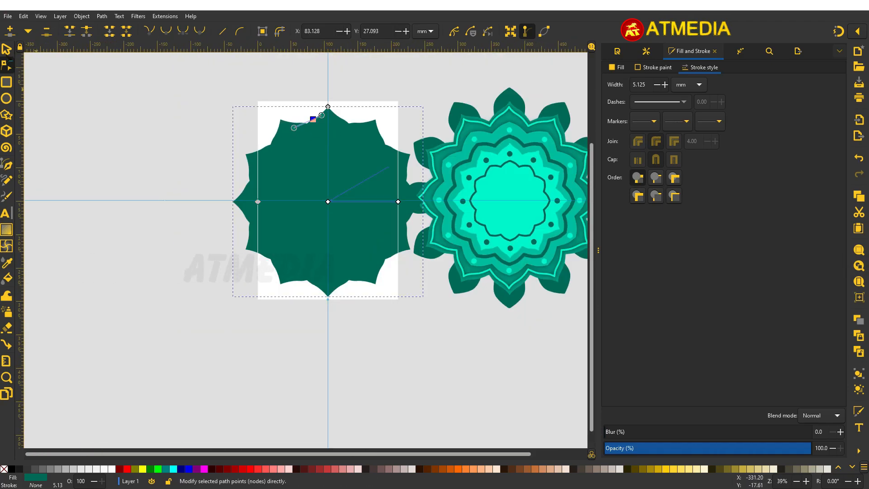
Turn the pointed flower into an unfilled outline with a dark teal stroke and union its overlapping shapes into one contour.
click(6, 49)
drag(317, 199, 126, 152)
key(ctrl+v)
click(4, 469)
click(6, 263)
shift+click(90, 195)
click(7, 49)
click(102, 16)
click(116, 63)
Move the pointed outline onto the ornament and scale it down to fit centrally inside the ring of dark dots.
drag(222, 195, 417, 200)
drag(411, 103, 470, 163)
scroll(542, 224, up, 2)
mouse_move(530, 226)
mouse_down()
mouse_move(534, 232)
mouse_move(534, 224)
mouse_up()
drag(557, 255, 565, 264)
drag(537, 230, 536, 231)
Rotate the pointed outline about its centre and place a duplicate of it on the page beside the ornament.
drag(466, 128, 354, 158)
key(ctrl+d)
drag(384, 277, 56, 270)
Duplicate the pointed outline inside the ornament and scale the copy down to nest within it.
click(388, 283)
key(ctrl+d)
drag(452, 292, 433, 273)
drag(416, 261, 416, 262)
Duplicate the pointed outline on the page, move the copy into the ornament's centre and scale it to about 93 mm.
click(118, 262)
click(99, 255)
key(ctrl+d)
drag(124, 286, 82, 243)
drag(59, 239, 388, 247)
drag(412, 252, 436, 277)
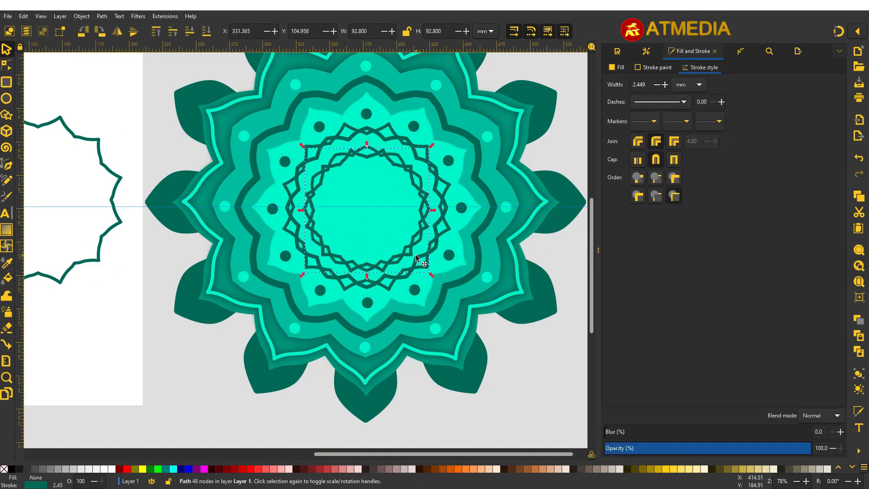
Select the inner pointed outlines together, nudge them into the ornament's centre and deselect them.
shift+click(409, 256)
drag(407, 251, 402, 245)
scroll(334, 210, down, 1)
click(205, 169)
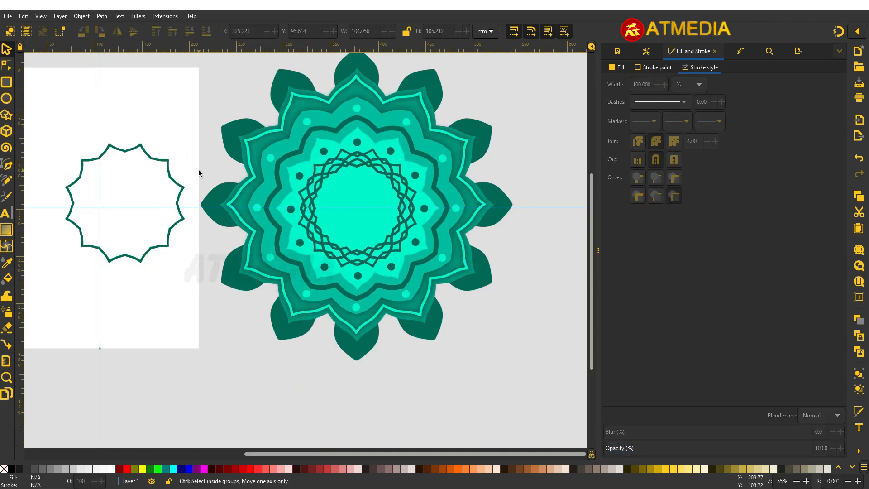
scroll(264, 197, up, 1)
click(325, 207)
shift+click(318, 204)
key(ctrl+d)
drag(481, 300, 452, 272)
drag(439, 236, 440, 238)
drag(333, 275, 332, 275)
key(Delete)
Duplicate a pointed outline in the ornament's centre, scale the copy to about 72 mm and fill it with dark green.
click(462, 215)
key(ctrl+d)
drag(468, 285, 423, 250)
key(Escape)
scroll(421, 224, up, 2)
click(408, 216)
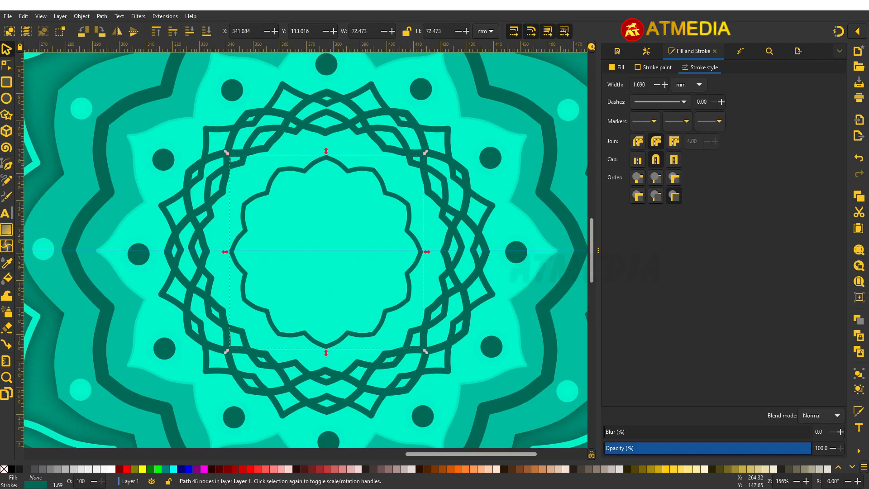
key(d)
click(407, 217)
Move the spare outline off the page and place the whole ornament on the page with its centre on the guide intersection.
scroll(291, 209, down, 5)
click(159, 197)
drag(158, 197, 57, 89)
drag(208, 120, 388, 308)
drag(295, 223, 167, 222)
scroll(156, 225, up, 5)
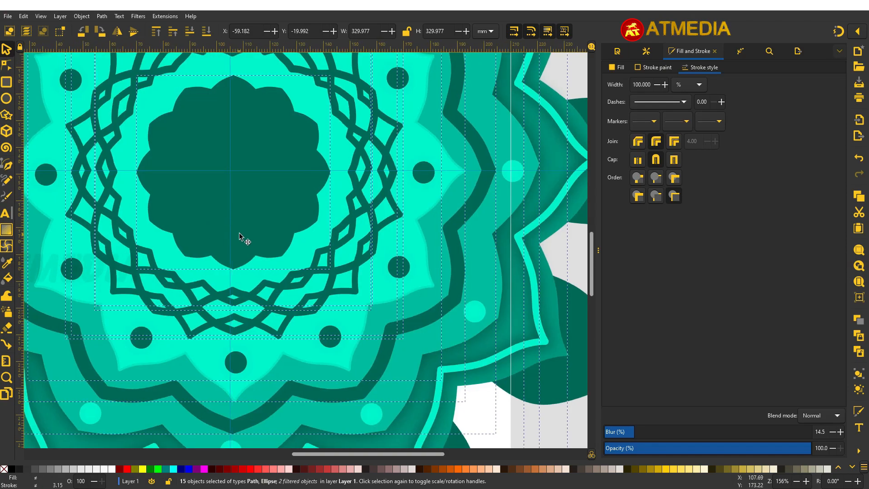
drag(233, 251, 229, 250)
scroll(264, 287, down, 4)
drag(105, 226, 78, 218)
click(381, 290)
Draw a circle about 6 mm wide inside the dark shape's top scallop, on the vertical guide, and set its fill lightness to 50.
scroll(257, 254, up, 5)
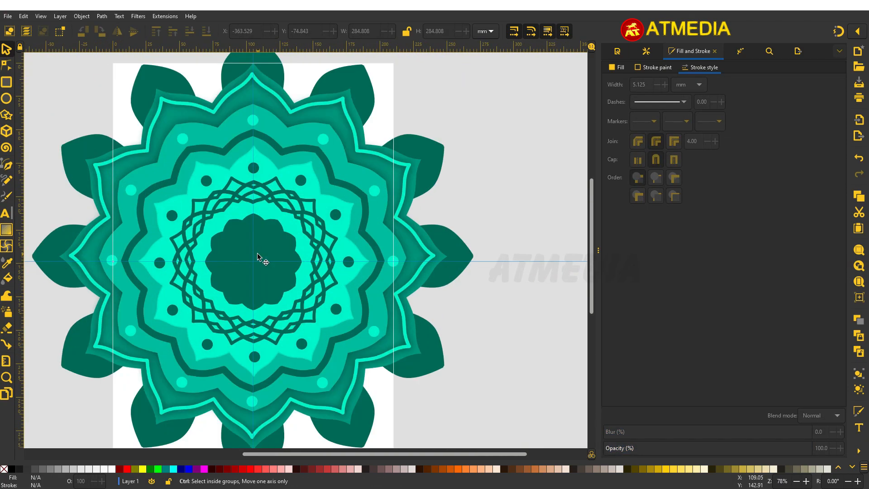
scroll(212, 241, up, 1)
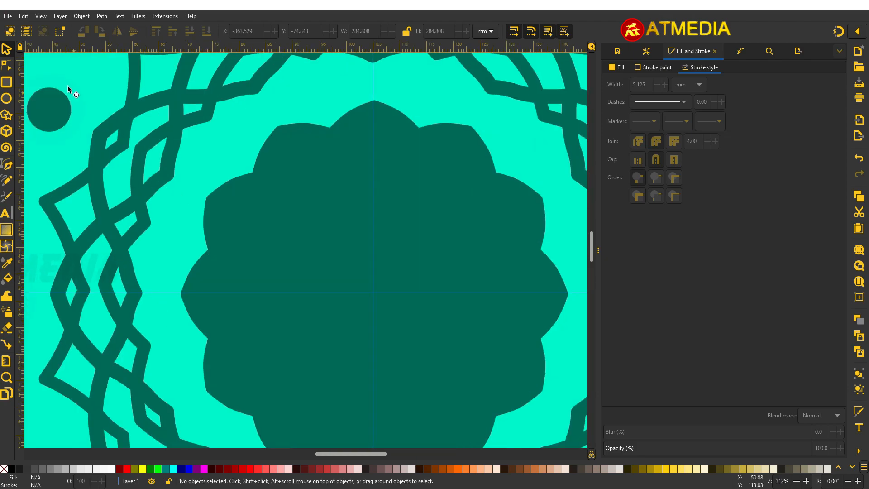
key(e)
drag(361, 127, 392, 159)
click(617, 67)
drag(654, 165, 715, 176)
click(7, 49)
drag(399, 165, 391, 156)
drag(382, 147, 383, 144)
drag(481, 300, 467, 256)
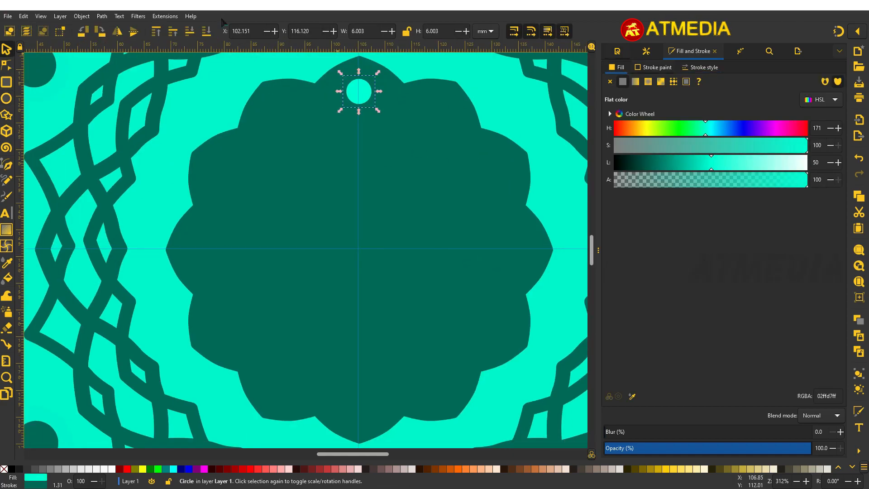
Apply Rotate copies to the circle with 12 copies and move the rotation origin to the ornament's centre.
click(102, 16)
click(129, 245)
click(612, 440)
click(308, 323)
click(692, 302)
click(692, 302)
click(6, 66)
drag(346, 91, 359, 250)
scroll(340, 236, down, 4)
click(6, 49)
click(149, 132)
scroll(357, 244, up, 3)
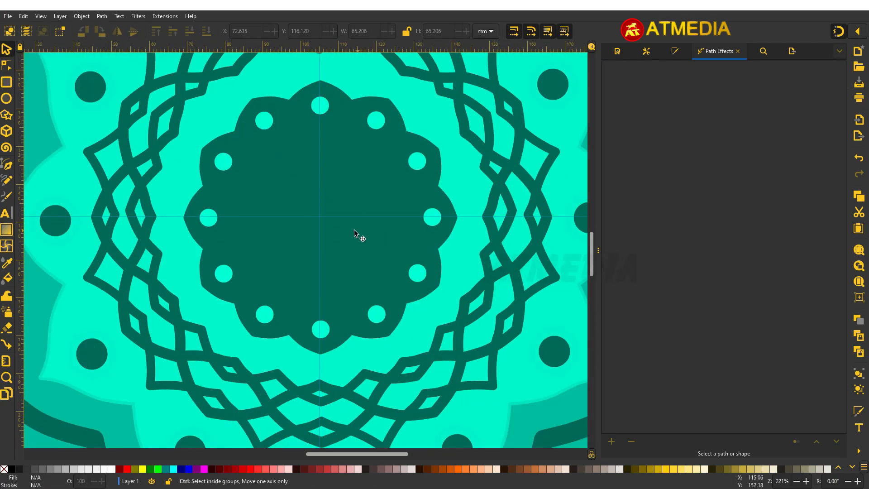
Draw a closed half-leaf about 18 mm long with the Pen tool, from the vertical guide down to the guide intersection.
scroll(356, 230, up, 3)
click(7, 65)
click(7, 163)
drag(302, 225, 304, 149)
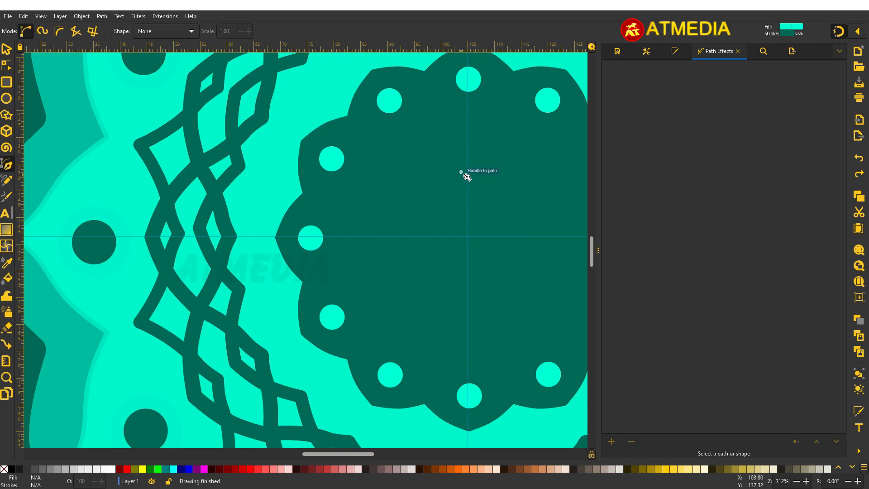
drag(468, 216, 469, 145)
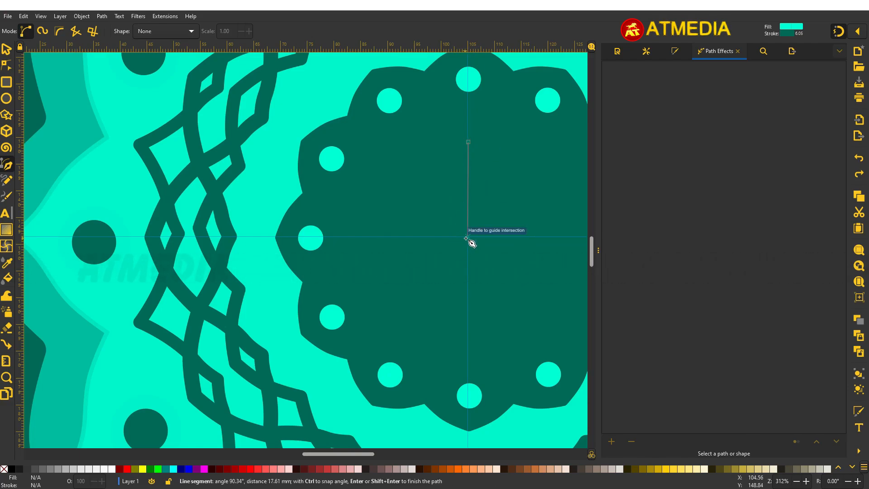
drag(472, 240, 504, 281)
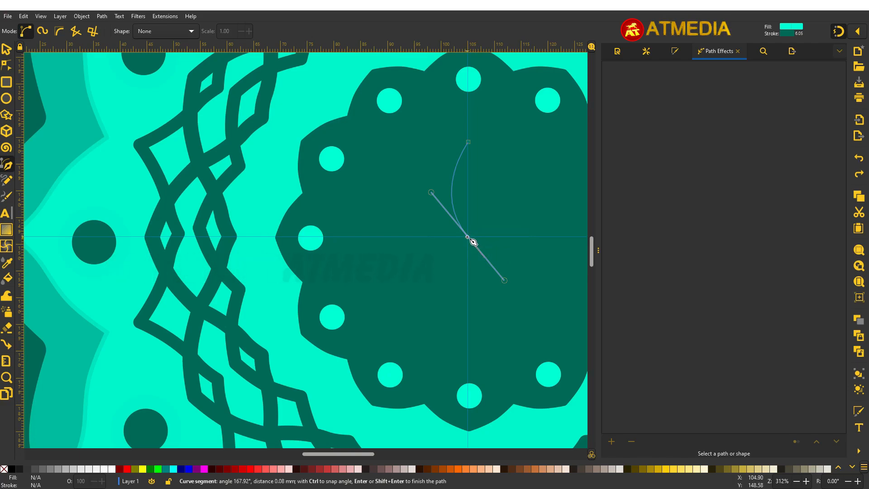
click(468, 237)
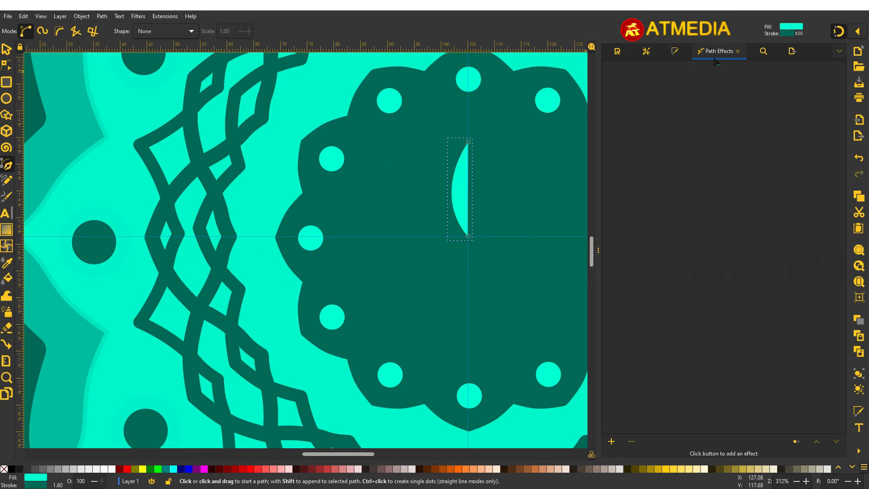
Apply Mirror symmetry to the half-leaf and snap the lower end of the mirror line to the guide intersection.
click(611, 441)
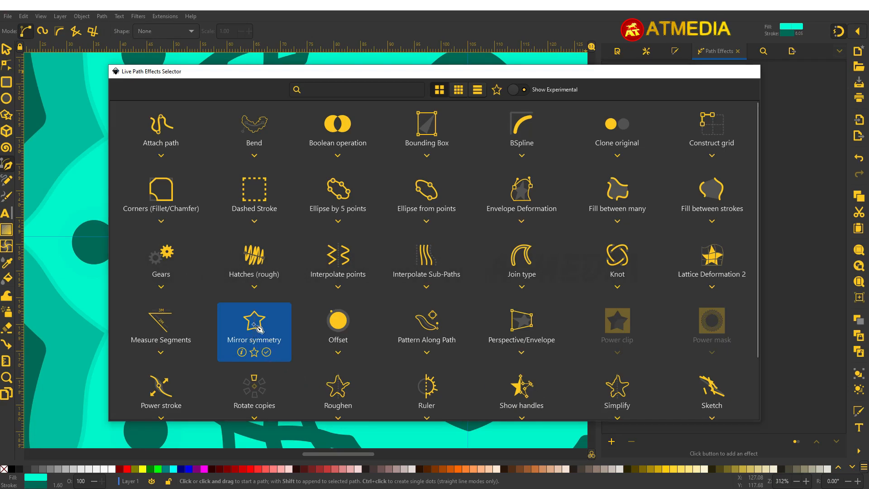
click(256, 327)
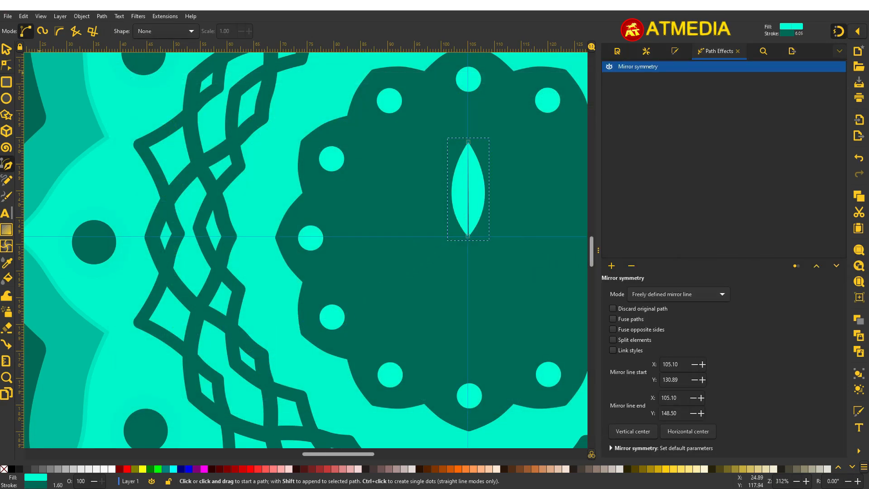
key(n)
scroll(472, 237, up, 7)
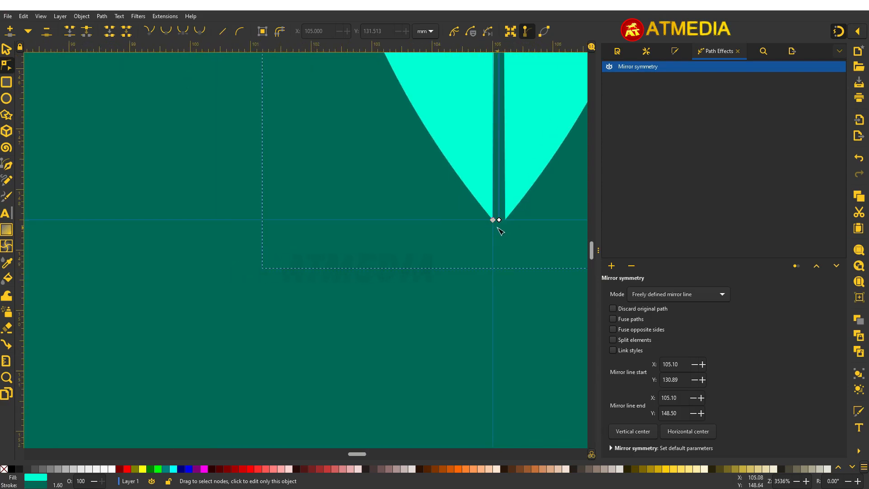
drag(500, 220, 494, 220)
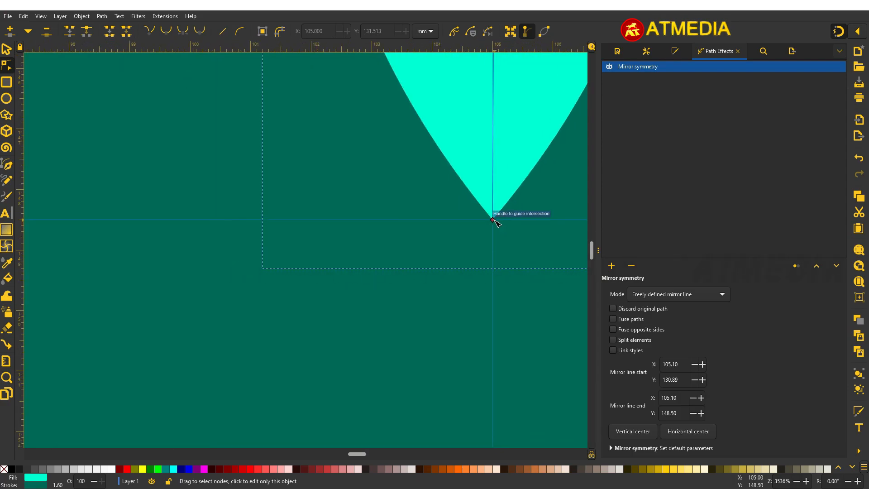
scroll(492, 187, down, 2)
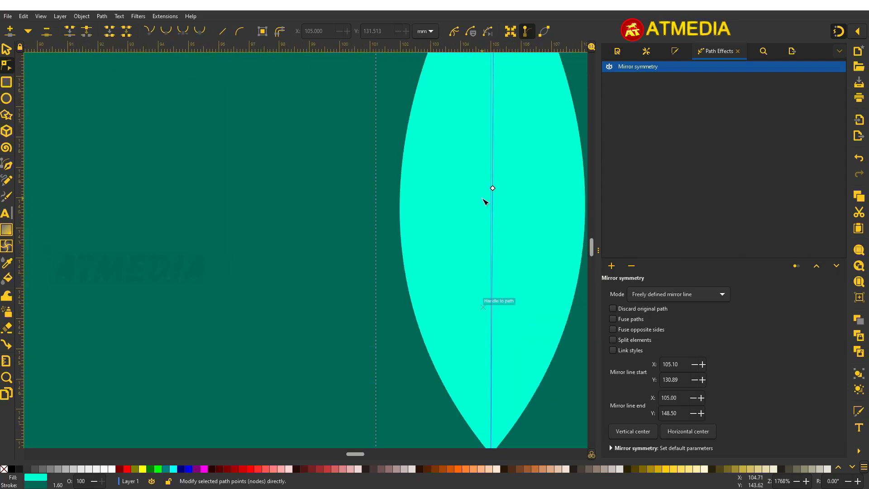
scroll(489, 199, down, 6)
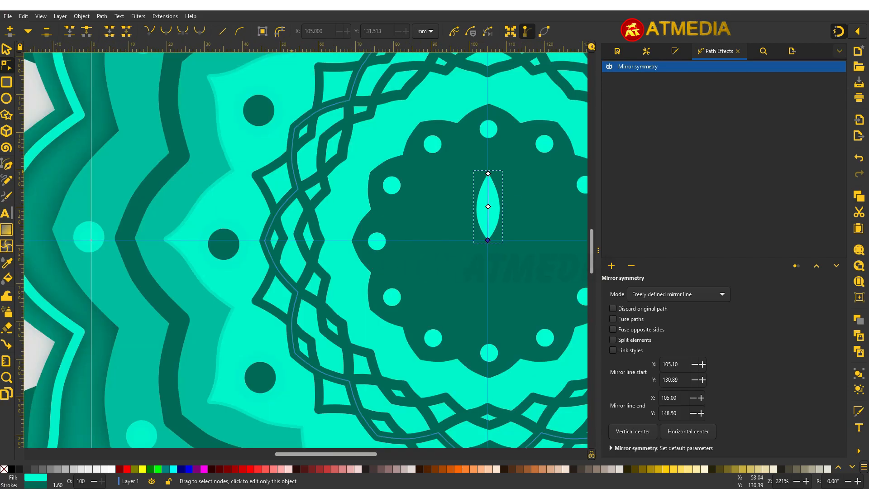
Turn on Fuse paths for the leaf's mirror symmetry, keeping the freely defined mirror line mode.
key(s)
scroll(399, 211, up, 4)
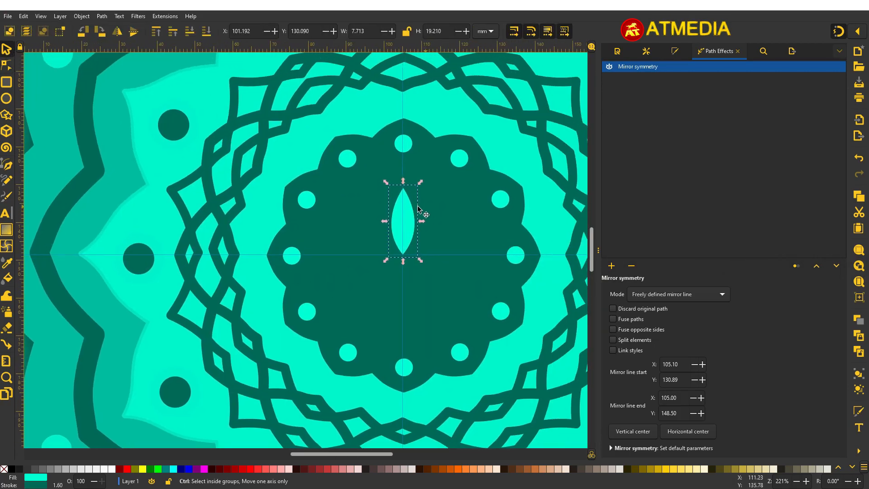
scroll(397, 209, down, 3)
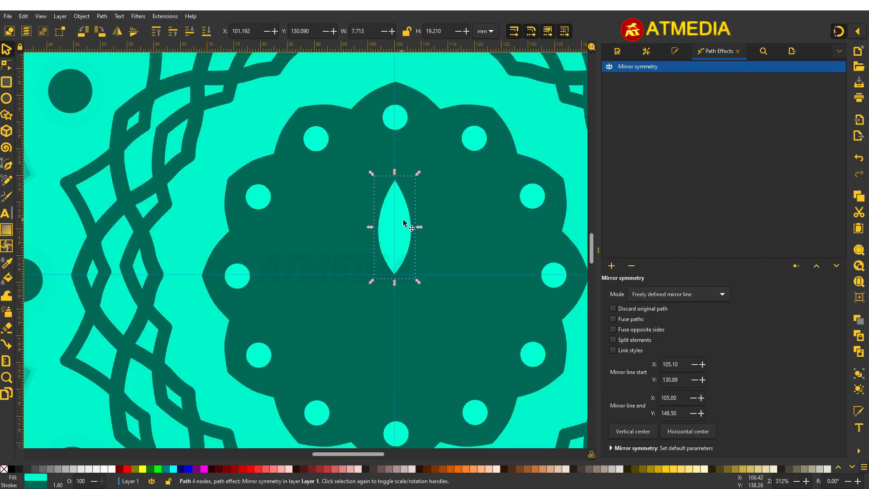
scroll(437, 226, down, 2)
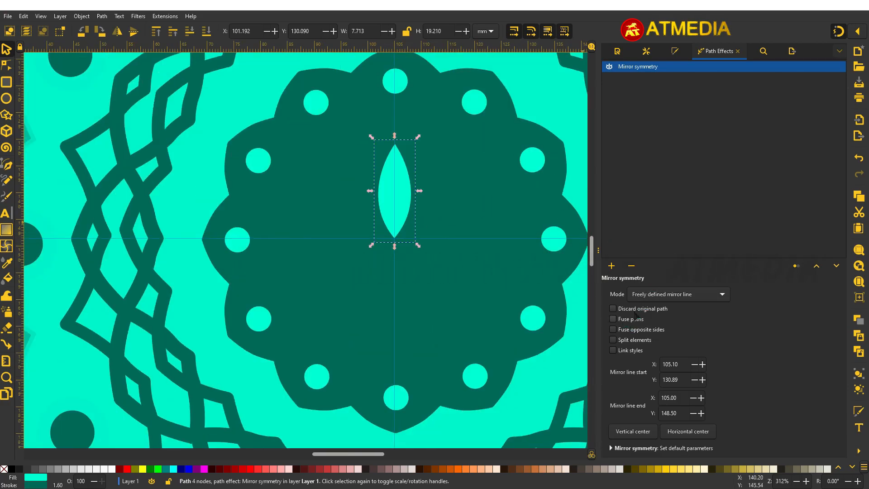
click(658, 298)
click(659, 297)
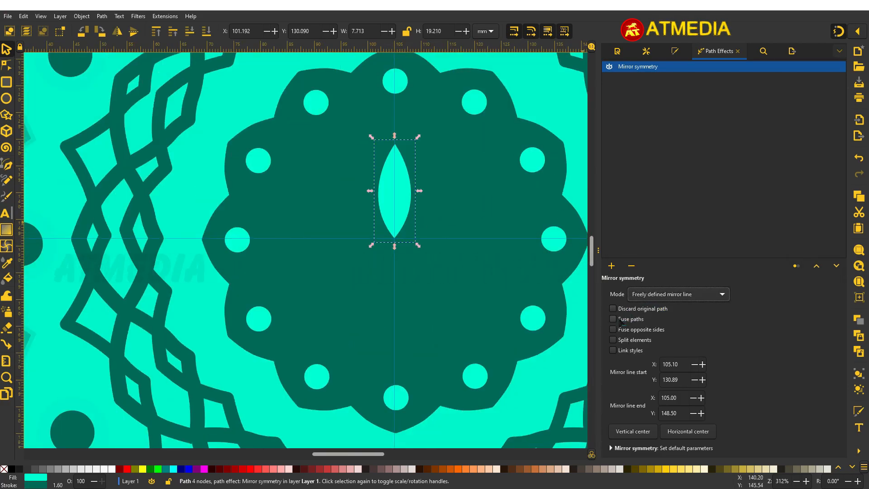
Add Rotate copies to the mirrored leaf with 12 copies and move the rotation origin to the guide intersection.
click(616, 268)
click(262, 385)
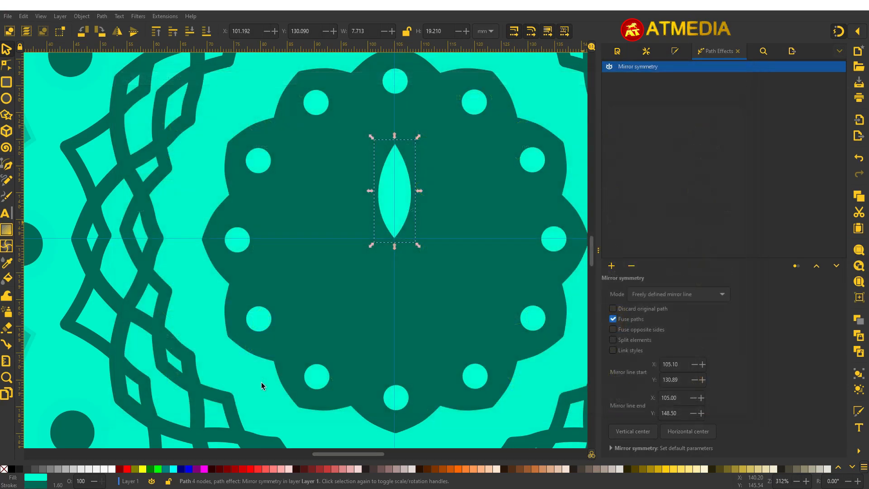
click(692, 304)
click(692, 304)
click(692, 304)
click(692, 304)
click(692, 304)
click(692, 304)
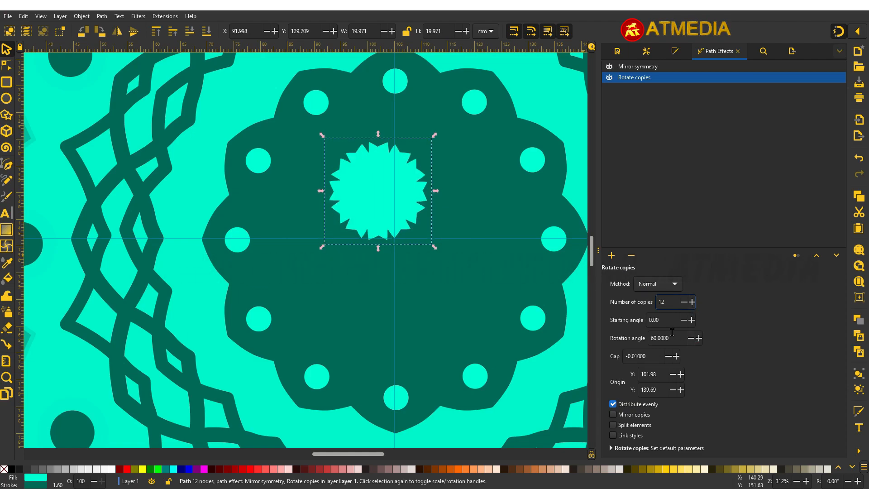
key(n)
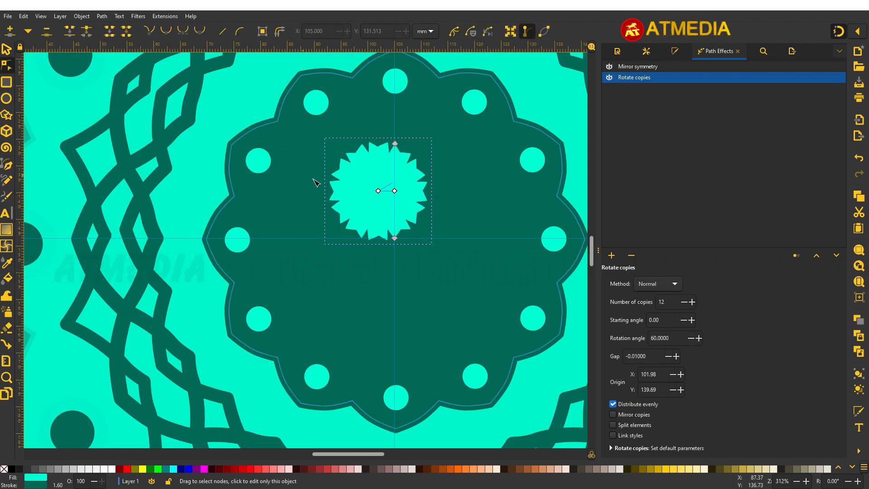
drag(381, 193, 396, 240)
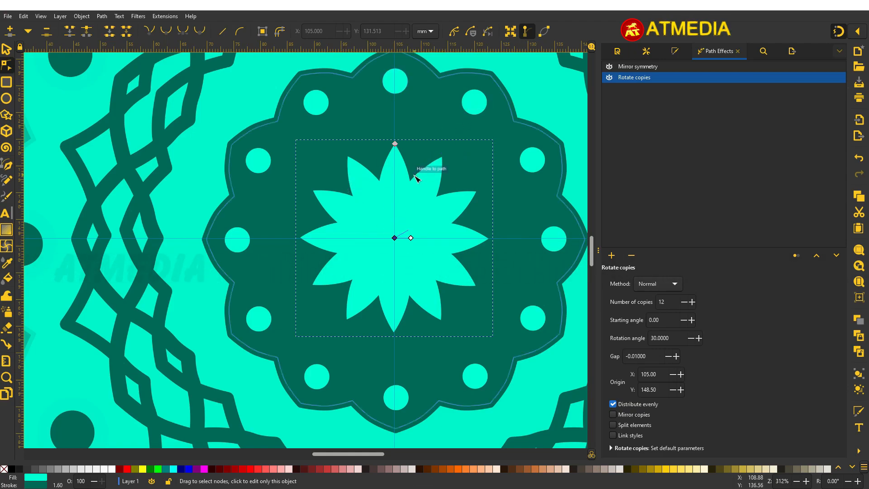
Pull the leaf's tip outward and shift all its nodes away from the centre so the rotated copies form separate petals.
scroll(416, 174, up, 2)
drag(376, 113, 387, 81)
scroll(392, 193, down, 3)
key(ctrl+a)
drag(387, 152, 387, 128)
scroll(421, 286, up, 1)
click(421, 285)
scroll(390, 243, up, 2)
drag(388, 177, 372, 241)
scroll(374, 249, down, 5)
key(s)
key(Escape)
Draw a small circle near the inner tips of the petals and give it the Rotate copies effect with 12 copies.
scroll(378, 245, up, 5)
key(e)
drag(340, 180, 356, 197)
key(s)
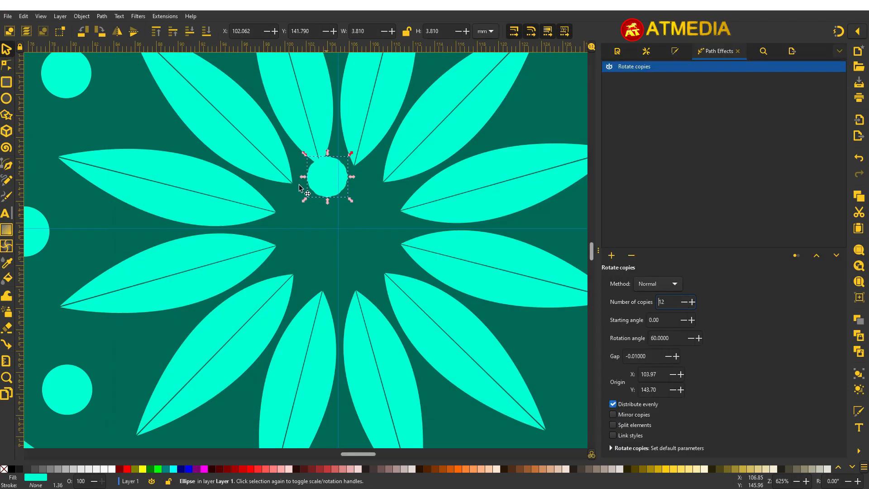
Move the small circle's rotation origin to the guide intersection to form a ring of dots inside the petals.
key(n)
drag(328, 177, 338, 228)
key(shift+5)
key(s)
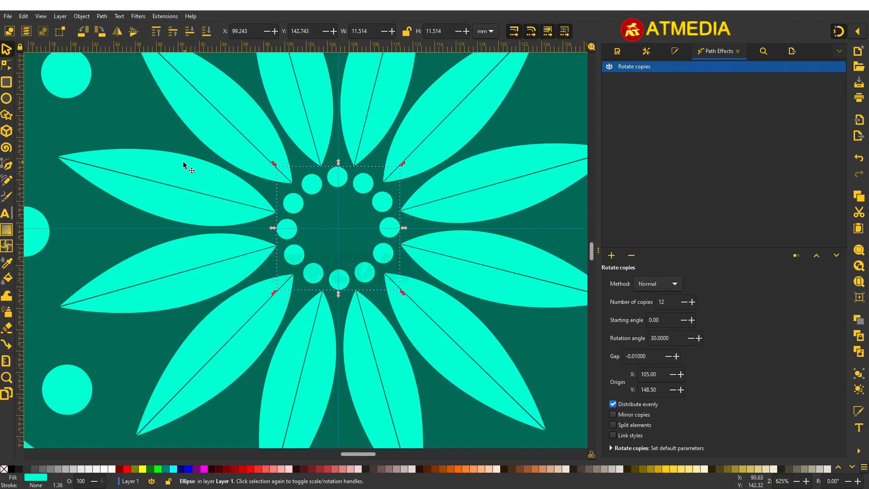
Draw a closed curved leaf about 2 by 3.6 mm with the Pen tool inside the ring of small circles, above the centre.
click(6, 164)
scroll(345, 225, up, 2)
click(331, 232)
key(shift+5)
key(Escape)
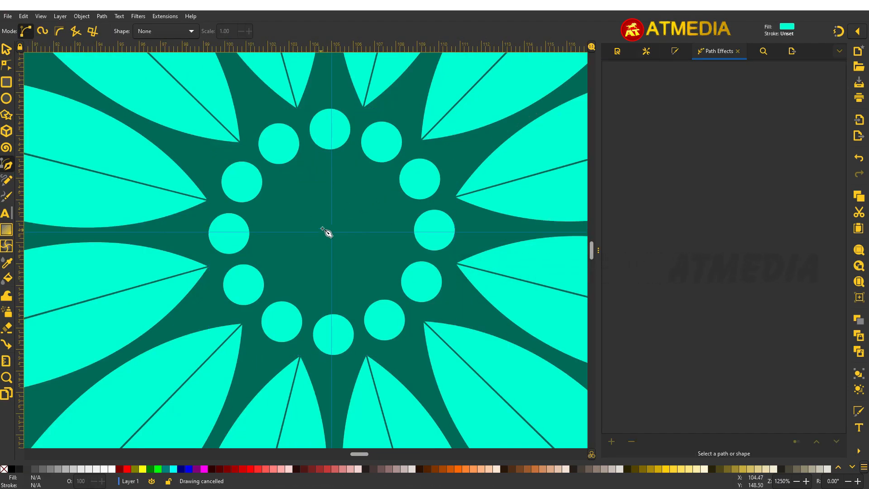
click(325, 229)
drag(301, 179, 314, 152)
click(335, 153)
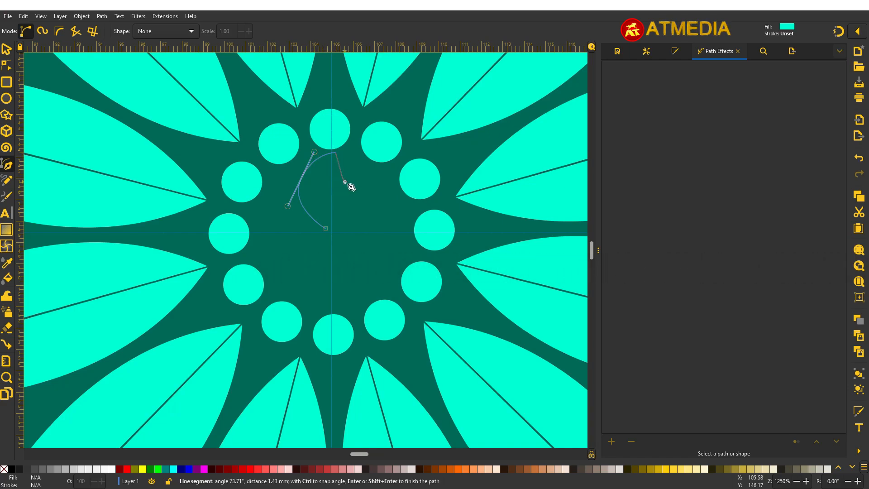
drag(340, 192, 332, 214)
click(326, 229)
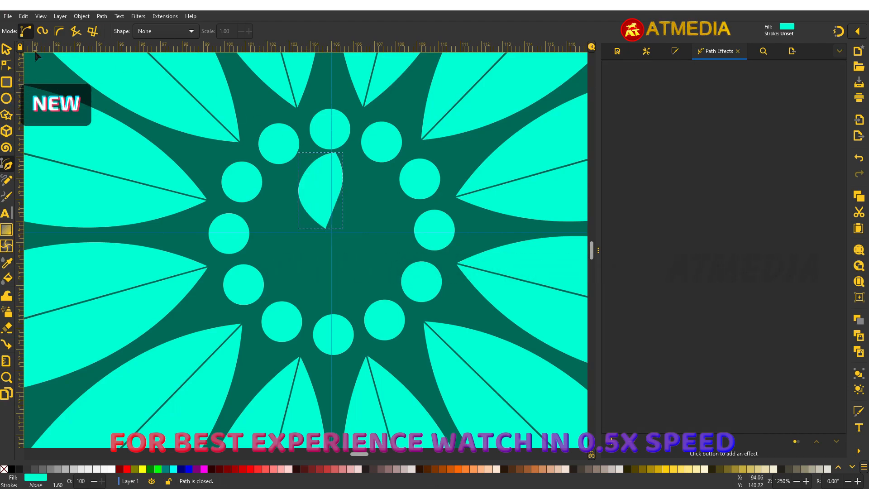
key(s)
key(Escape)
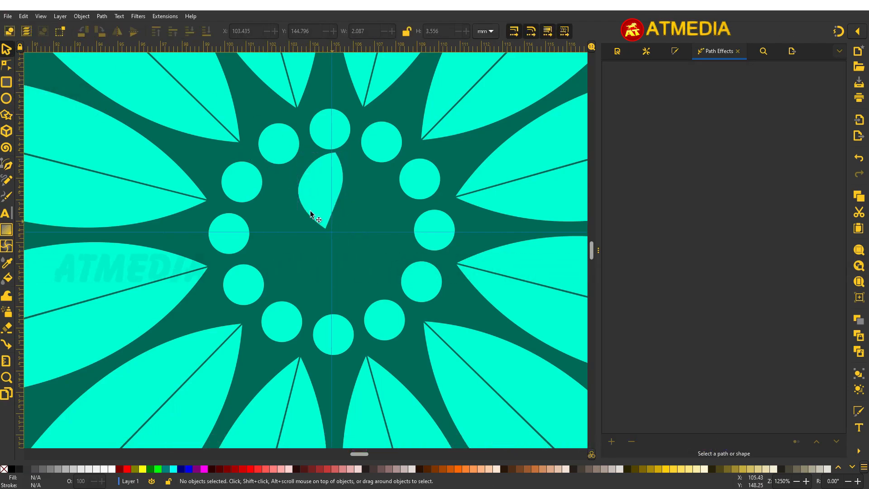
Rotate the small leaf slightly counter-clockwise and reshape its sides by moving the side nodes and adding one near its base.
click(316, 213)
drag(347, 234, 320, 218)
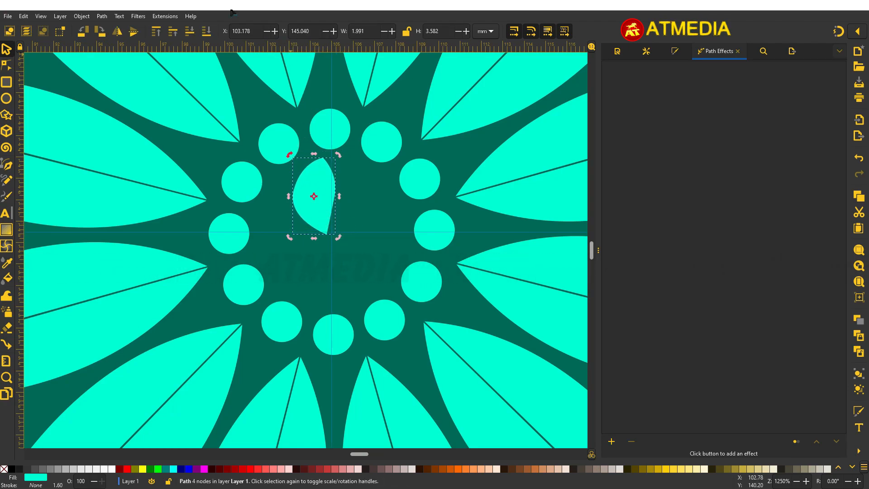
key(n)
drag(335, 197, 292, 197)
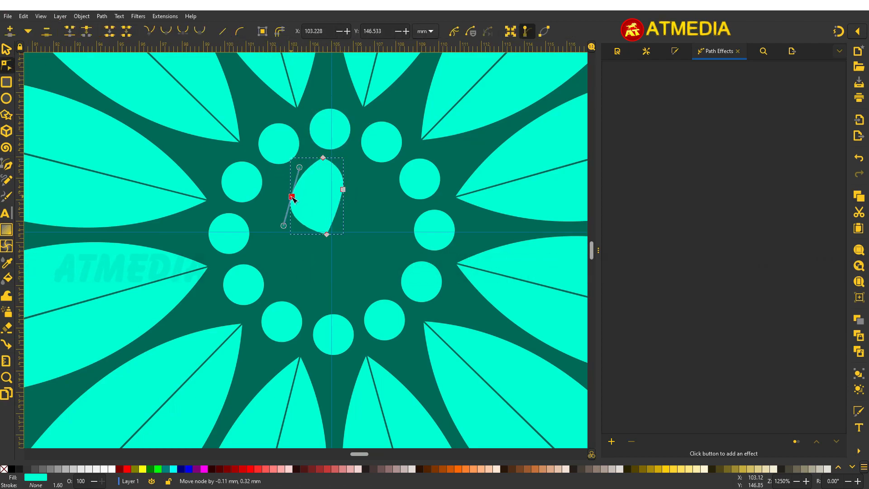
drag(345, 192, 352, 186)
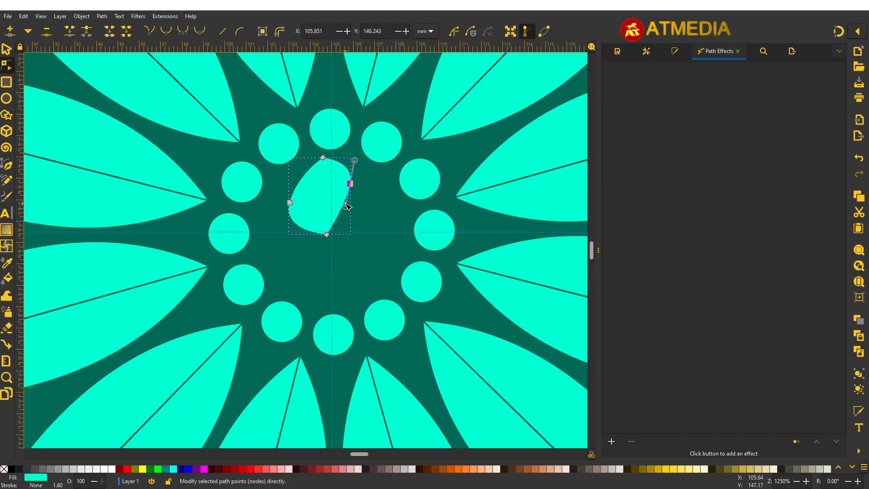
double_click(341, 209)
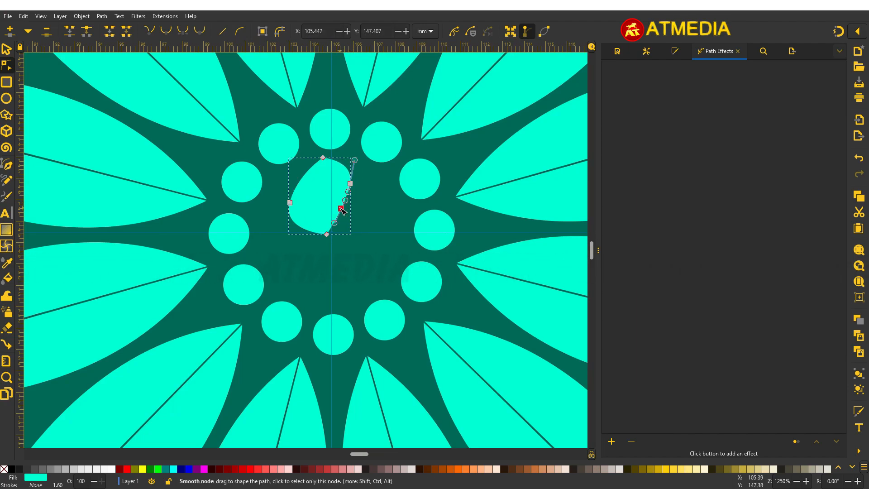
drag(352, 187, 341, 182)
drag(291, 202, 293, 190)
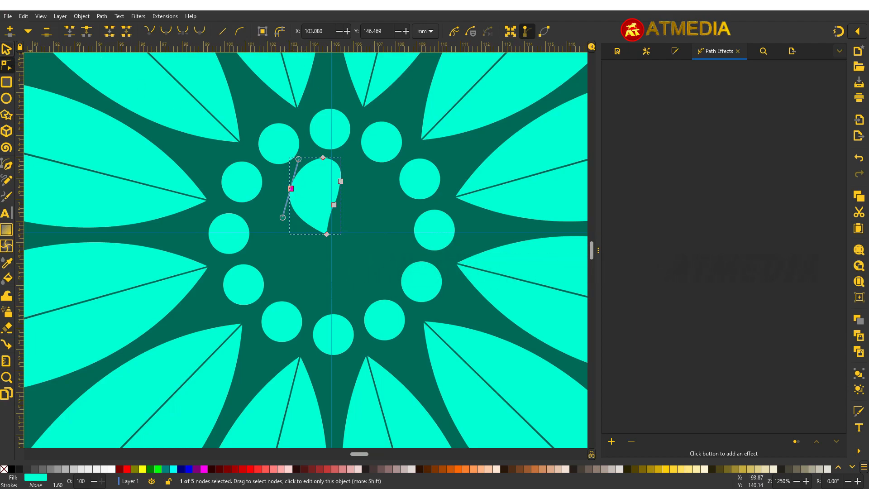
Shift the small leaf onto the vertical guide, delete the extra node near its base and pull the side node on that side outward.
key(s)
drag(317, 199, 323, 200)
click(7, 65)
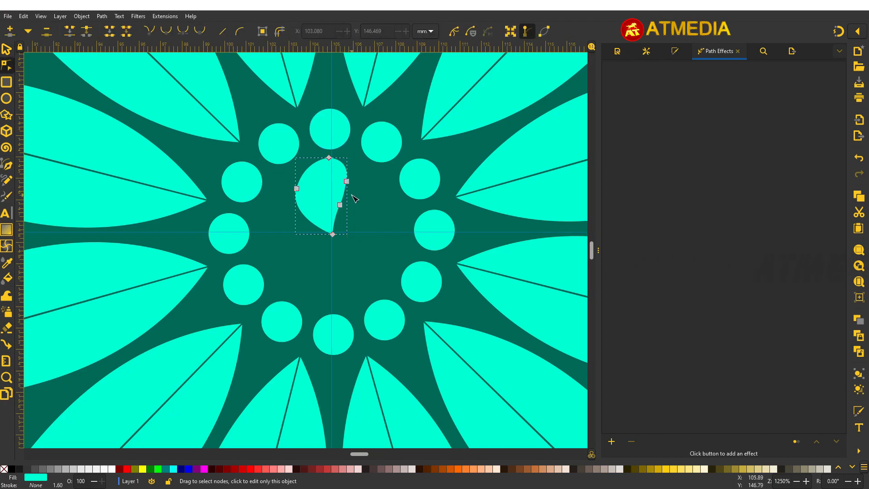
click(340, 205)
key(Delete)
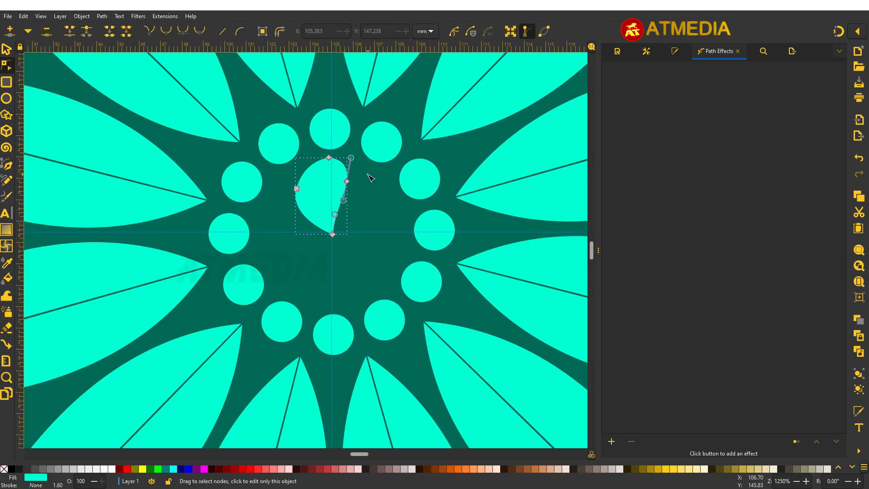
drag(348, 184, 355, 192)
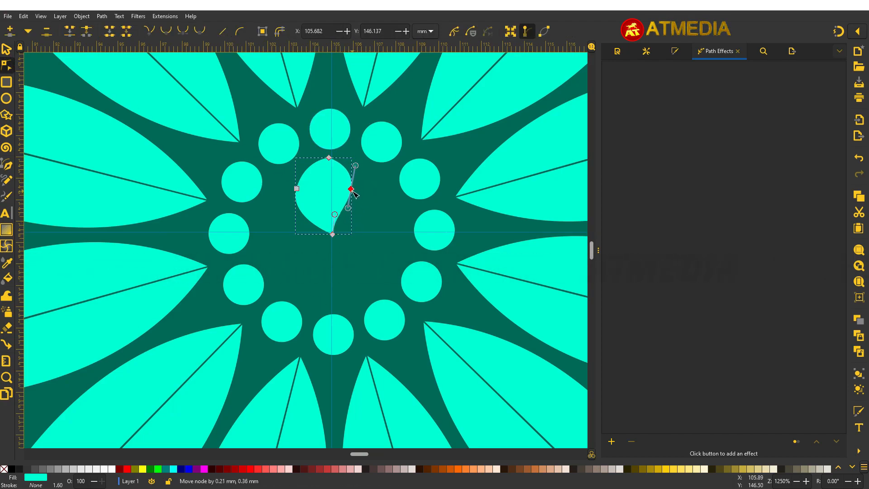
Position the small leaf above the centre so its pointed base sits at the guide intersection.
click(6, 48)
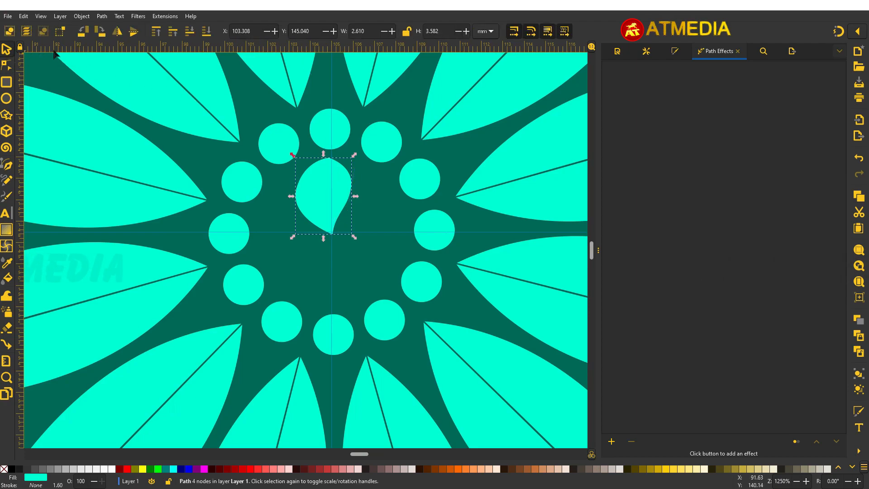
drag(317, 180, 321, 183)
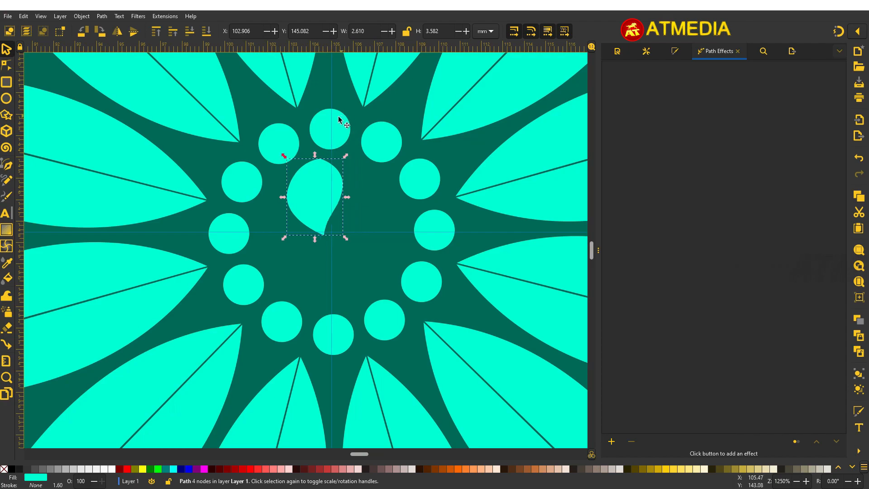
drag(323, 183, 322, 180)
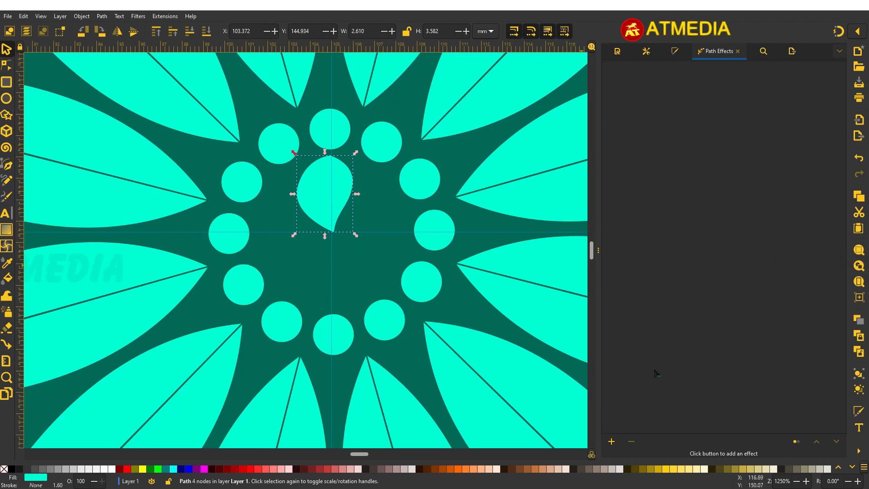
Give the leaf the Rotate copies effect with 4 copies and its rotation origin at the guide intersection.
click(615, 443)
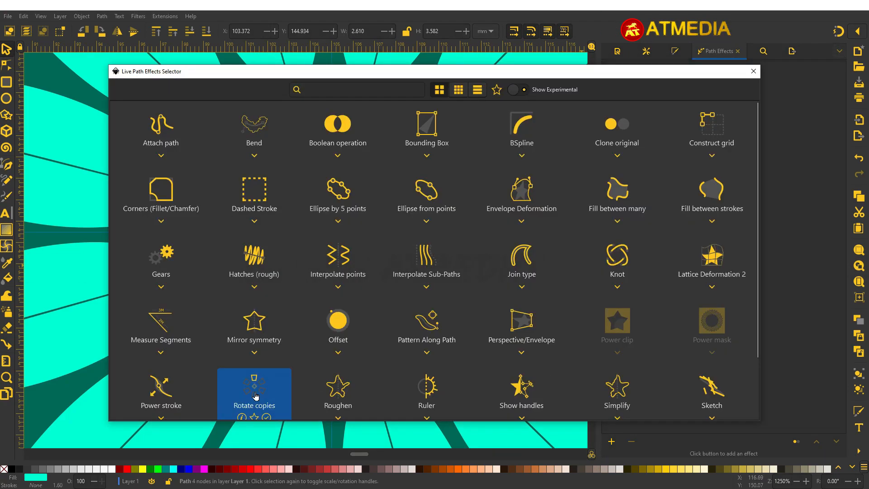
click(256, 396)
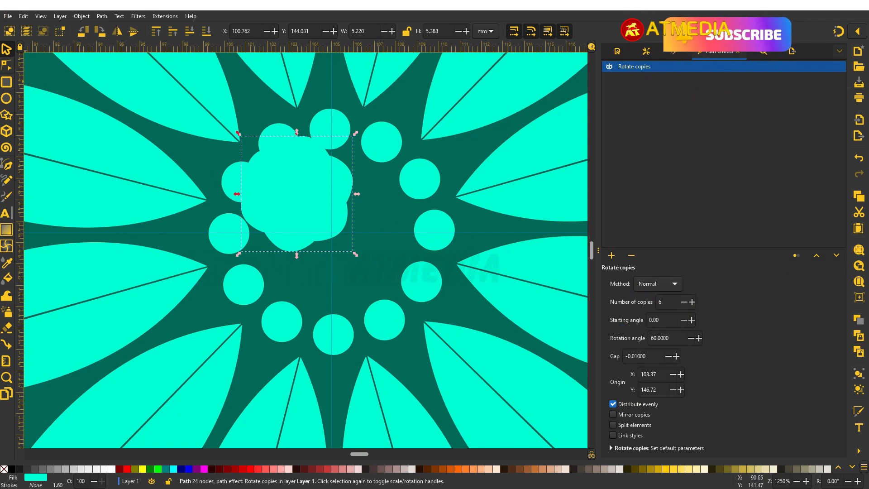
key(n)
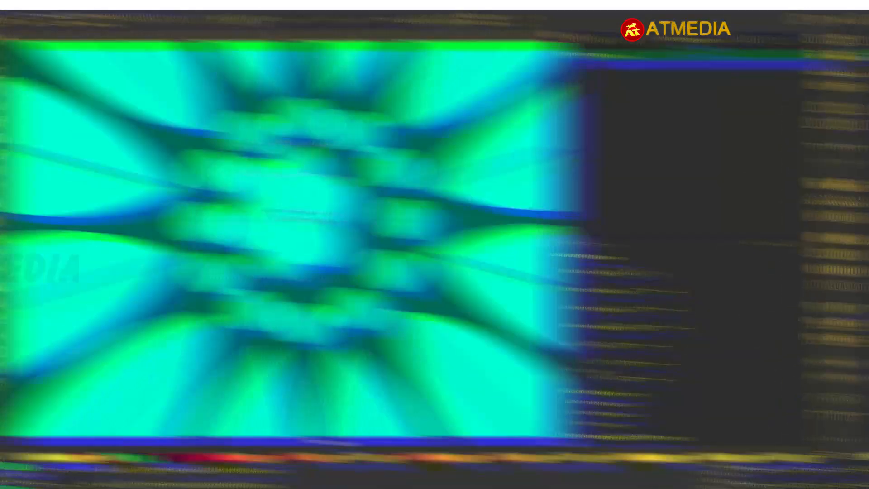
drag(297, 194, 334, 233)
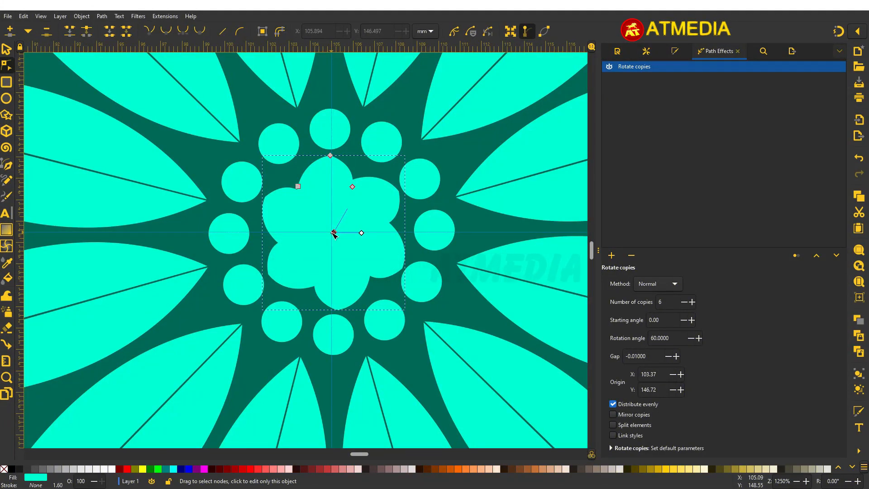
click(683, 307)
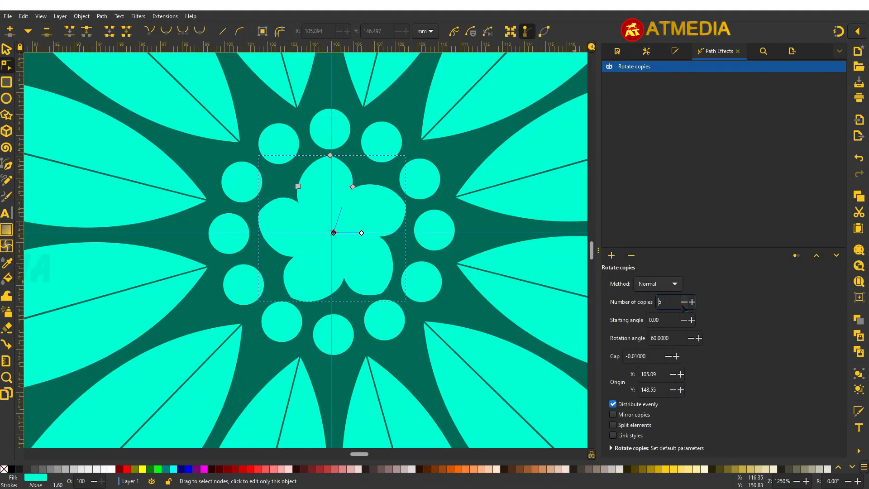
click(683, 307)
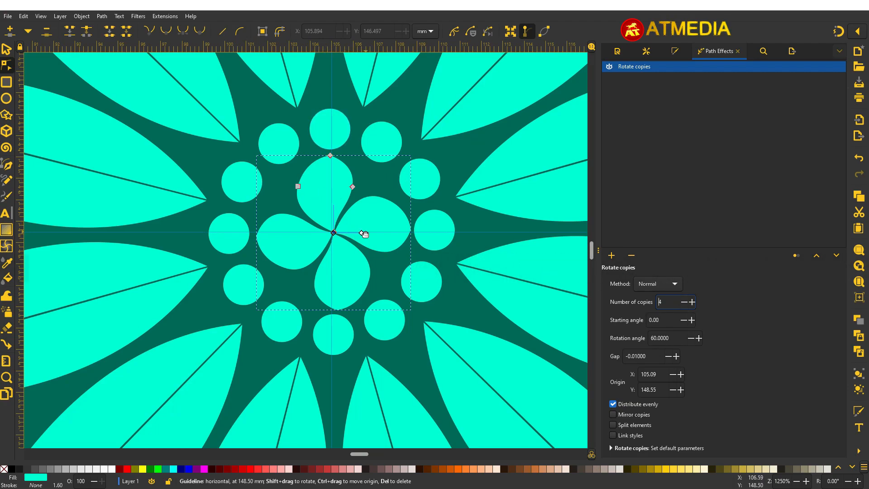
Turn the copies to a starting angle of about 19.6° and pull the leaf's right side node outward, making it smooth.
drag(361, 233, 379, 227)
drag(353, 187, 374, 180)
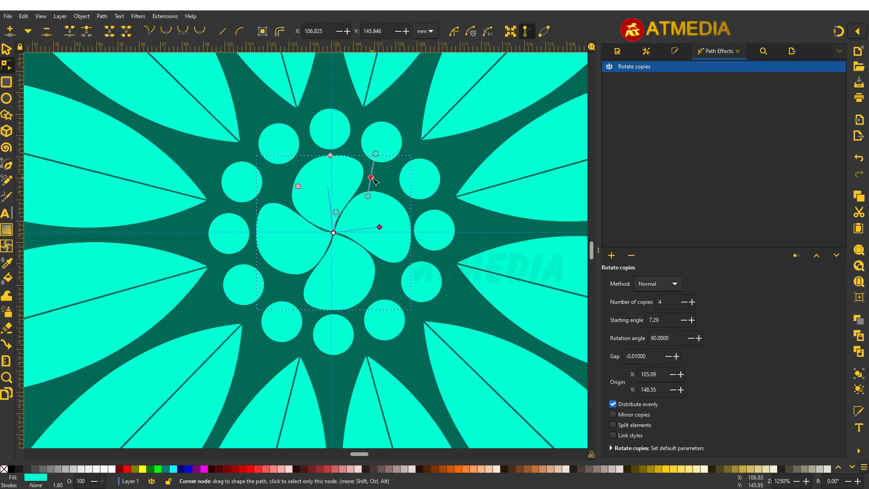
click(149, 32)
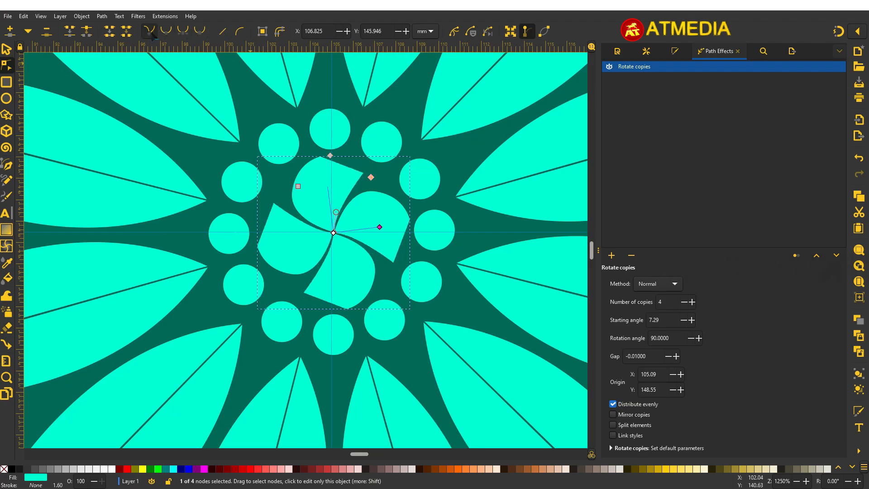
mouse_move(371, 177)
mouse_down()
mouse_move(371, 170)
mouse_move(376, 176)
mouse_up()
click(166, 31)
Delete the leftover dark scalloped shape and the scalloped outline lying beside the mandala.
scroll(336, 229, down, 8)
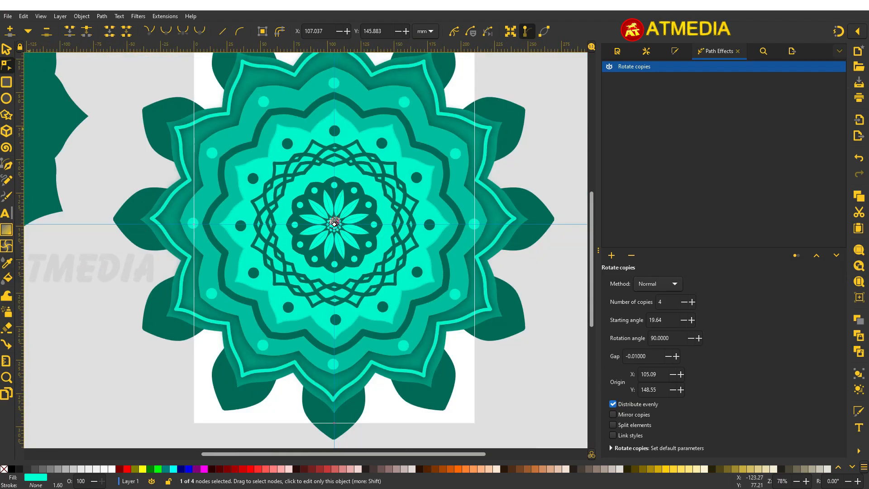
key(s)
scroll(232, 163, down, 3)
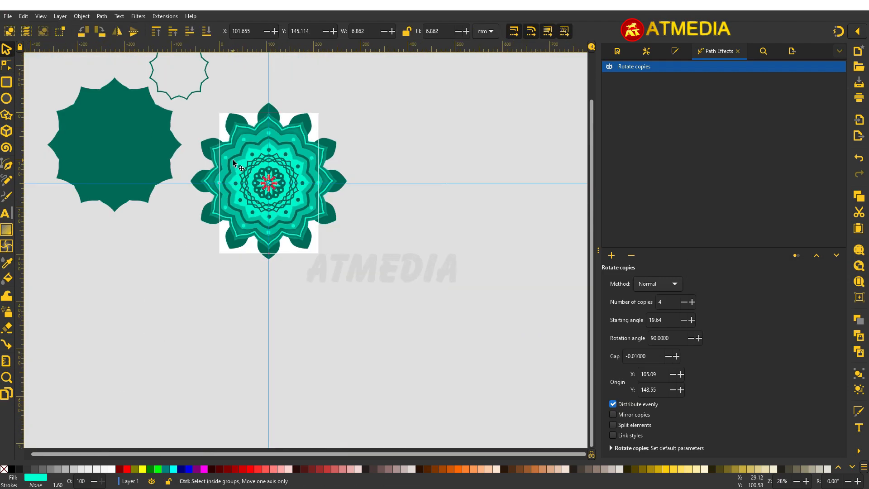
click(173, 216)
scroll(164, 197, up, 1)
scroll(134, 175, up, 3)
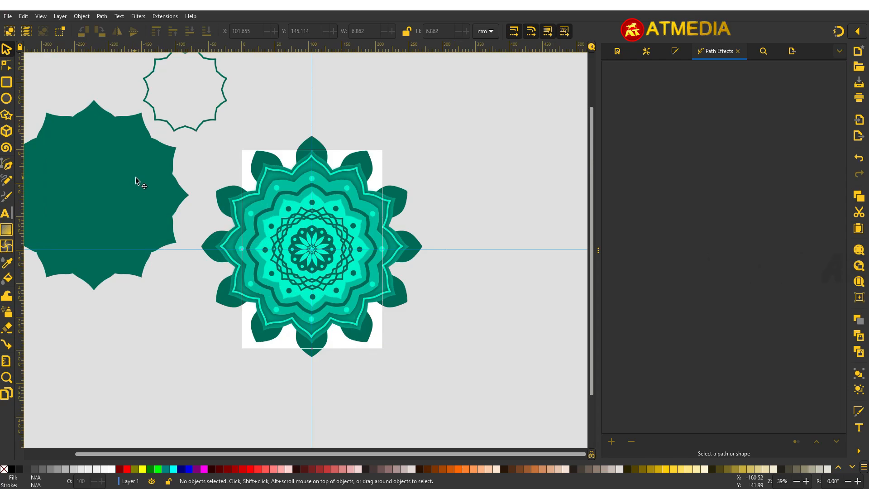
click(136, 177)
key(Delete)
click(210, 129)
key(Delete)
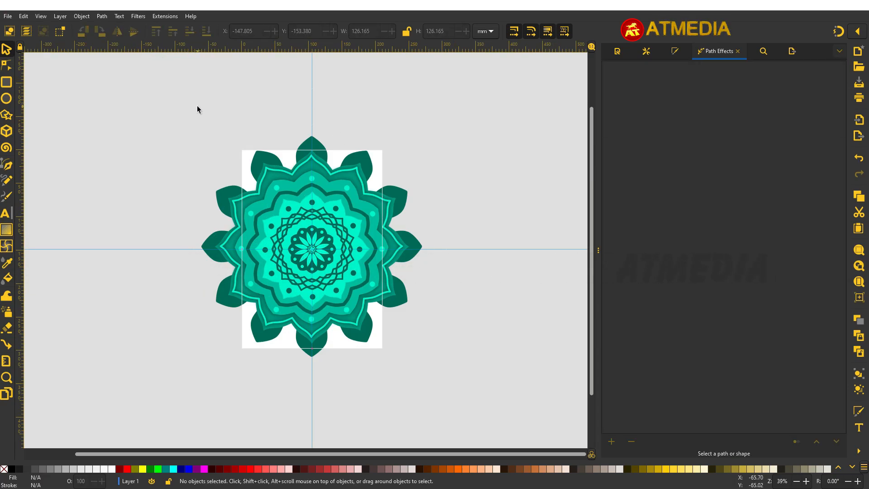